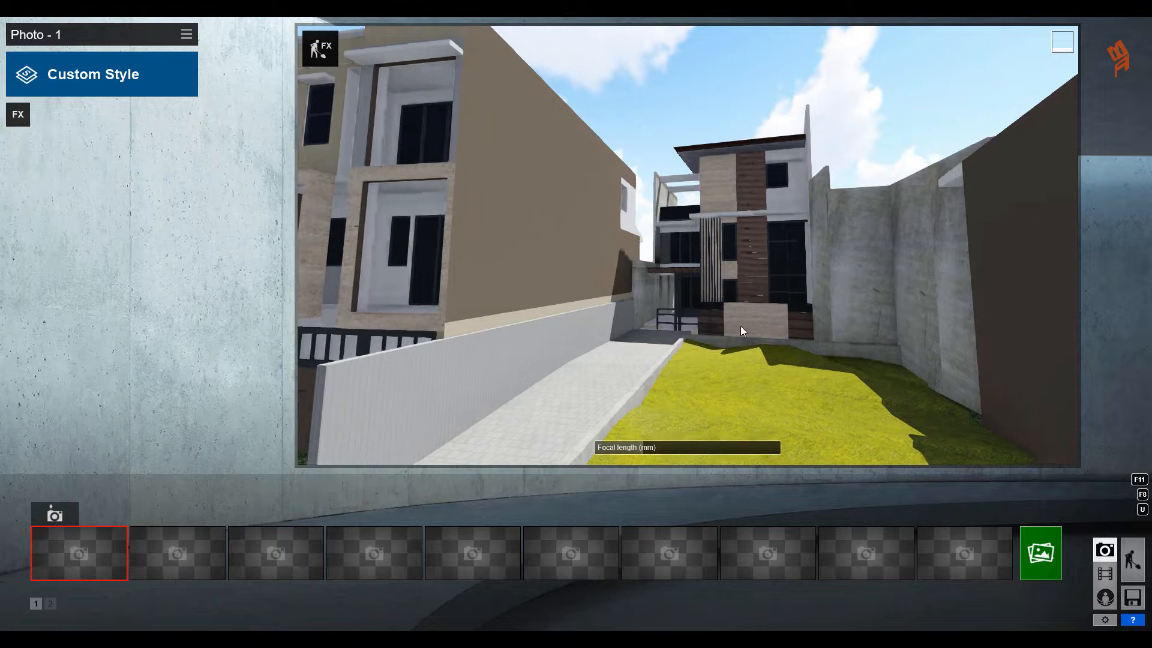
# Frame a low frontal view of the three-storey house across the front lawn and store it as Photo 1
pyautogui.moveTo(740, 326); pyautogui.dragTo(710, 398, button='right')
pyautogui.moveTo(632, 449); pyautogui.dragTo(646, 451)
pyautogui.press('q')
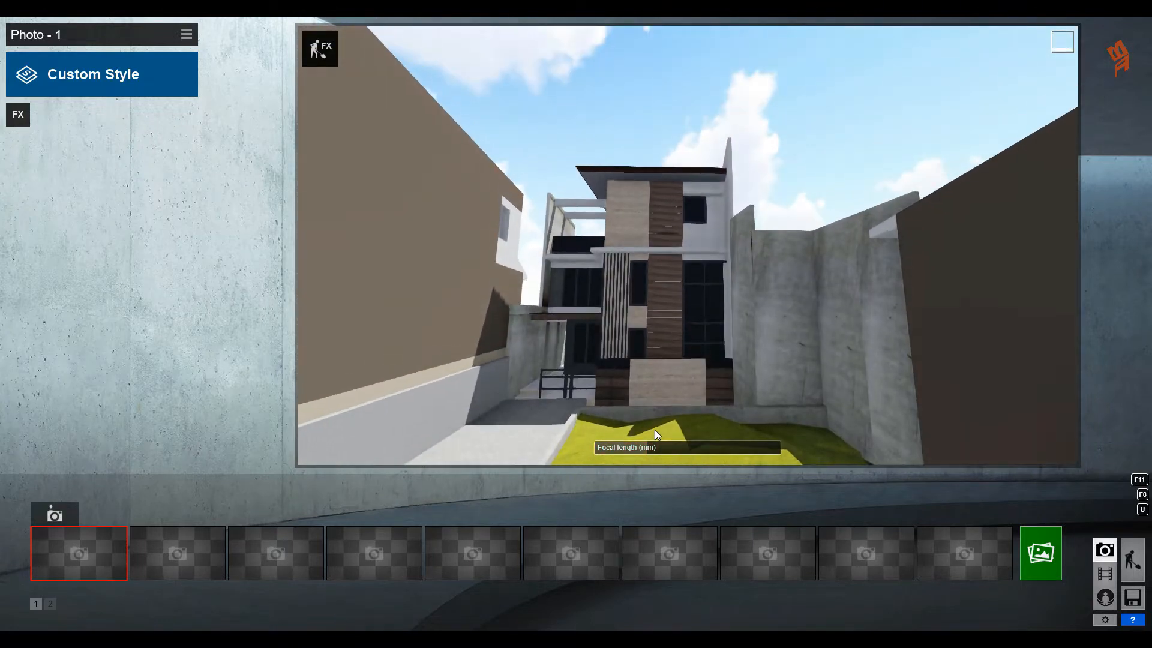
pyautogui.press('e')
pyautogui.moveTo(658, 422); pyautogui.dragTo(662, 390, button='right')
# Frame an angled view of the house from the paved driveway beside the lawn wall and store it as Photo 2
pyautogui.click(157, 544)
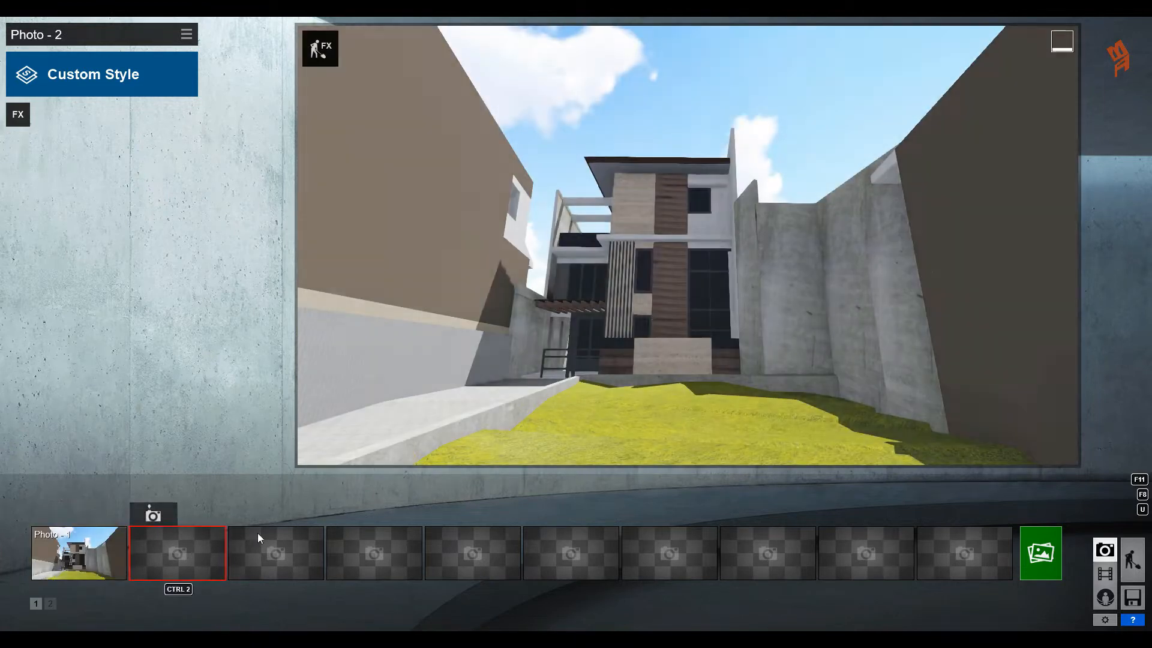
pyautogui.press('w')
pyautogui.moveTo(428, 391); pyautogui.dragTo(455, 358, button='right')
pyautogui.press('s')
pyautogui.press('s')
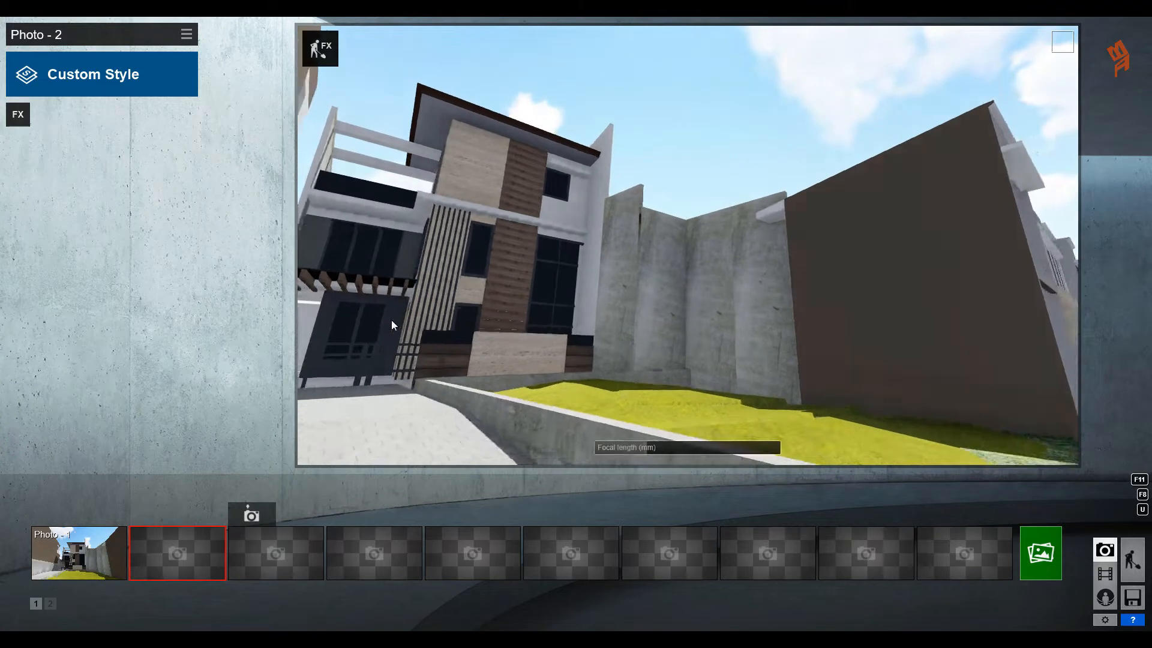
pyautogui.moveTo(391, 319); pyautogui.dragTo(379, 319, button='right')
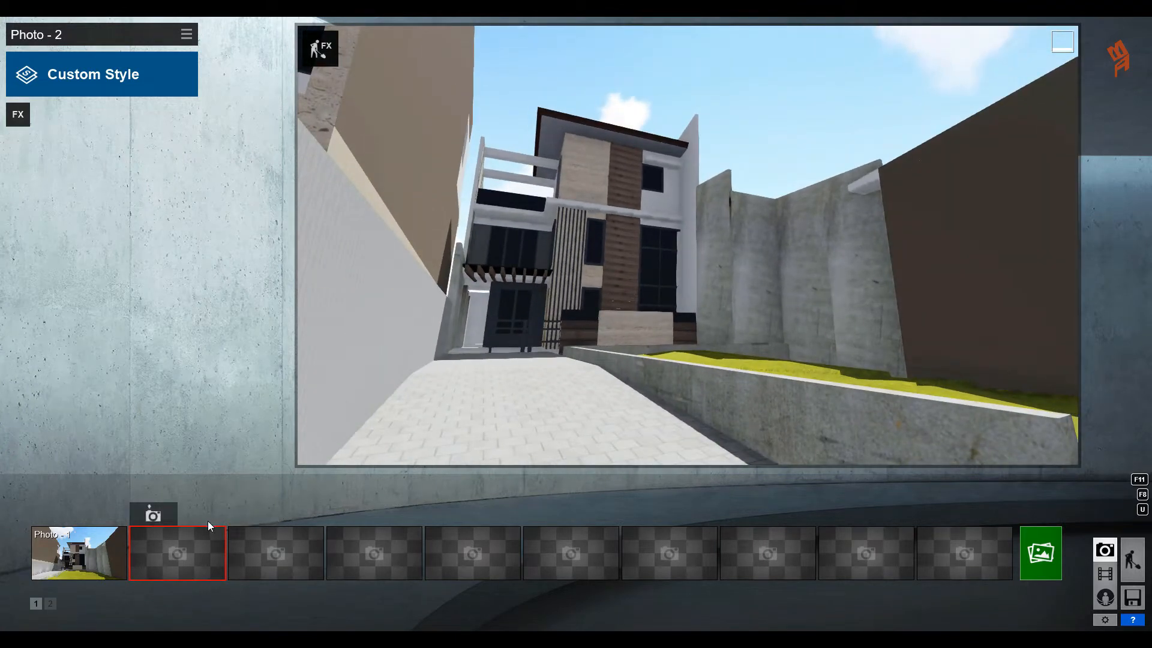
pyautogui.click(153, 514)
# Frame a wider view from the street showing the driveway, lawn and neighbouring houses, and store it as Photo 3
pyautogui.click(307, 539)
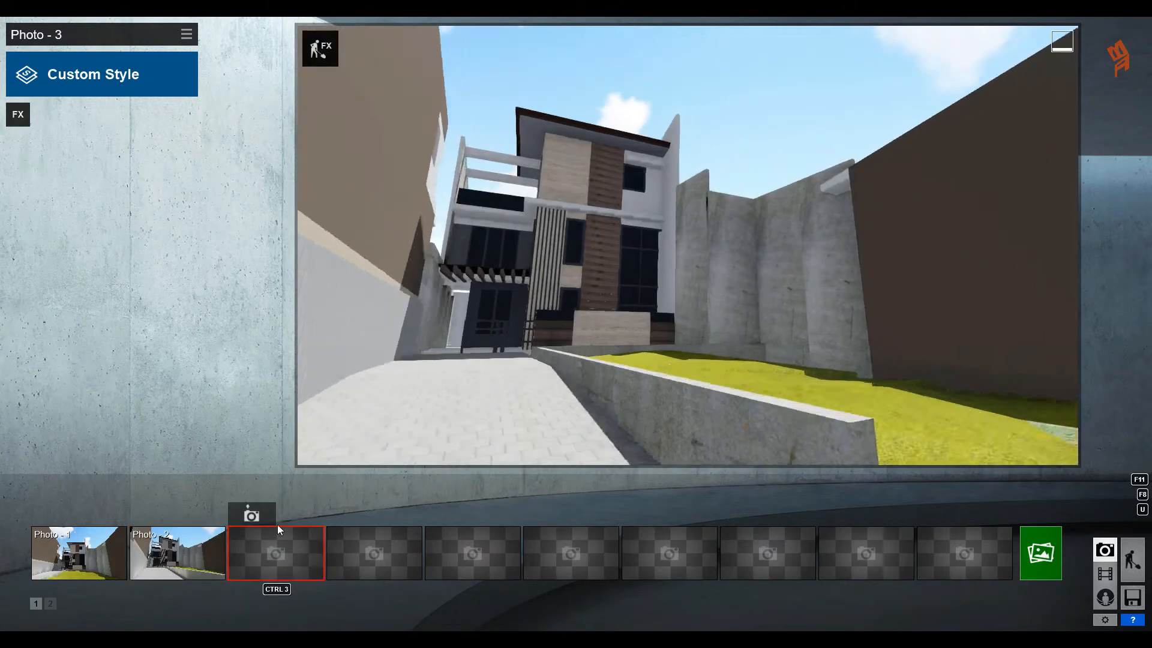
pyautogui.press('d')
pyautogui.press('q')
pyautogui.press('s')
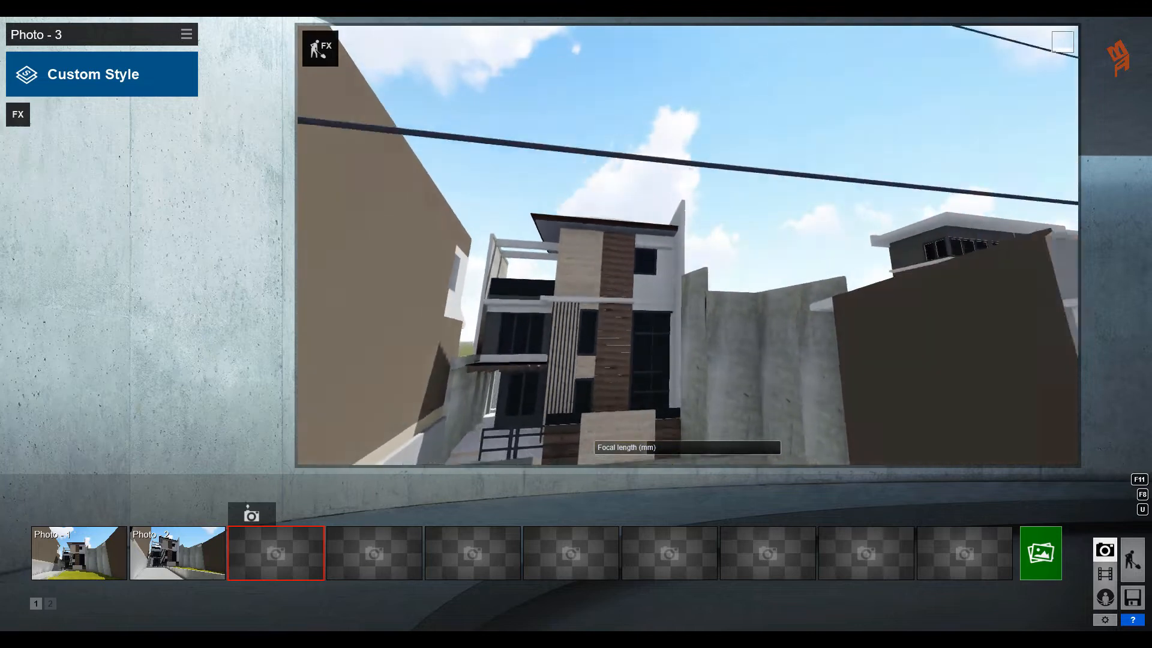
pyautogui.moveTo(606, 252); pyautogui.dragTo(615, 312, button='right')
pyautogui.press('s')
pyautogui.press('w')
pyautogui.press('s')
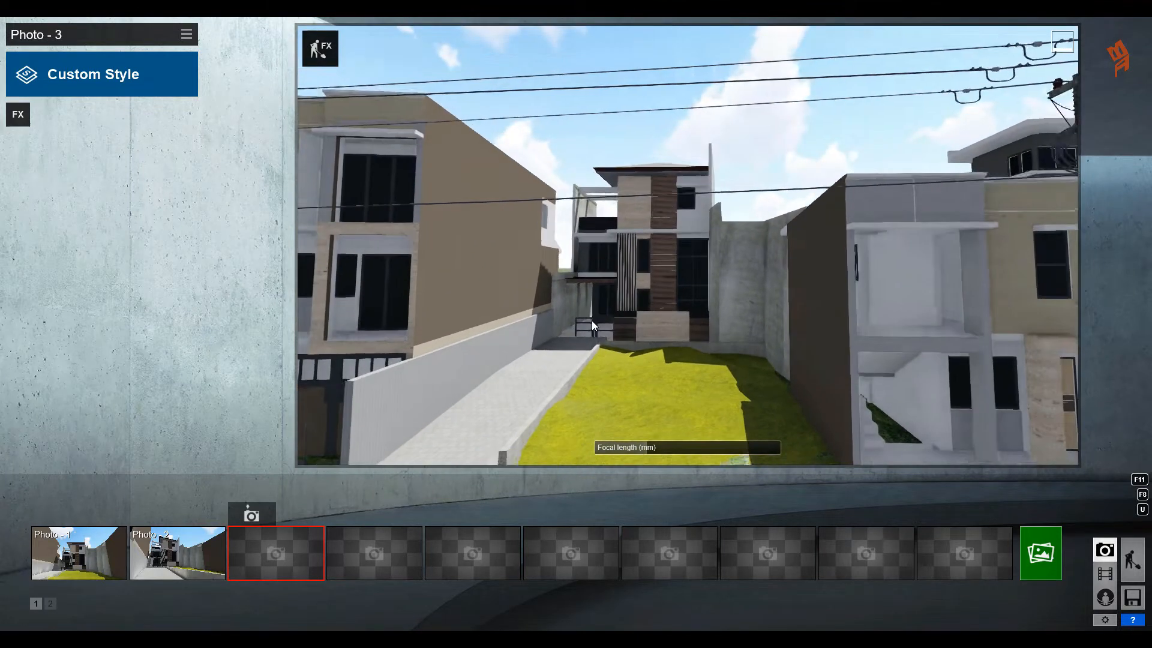
pyautogui.press('e')
pyautogui.press('s')
pyautogui.press('d')
pyautogui.press('w')
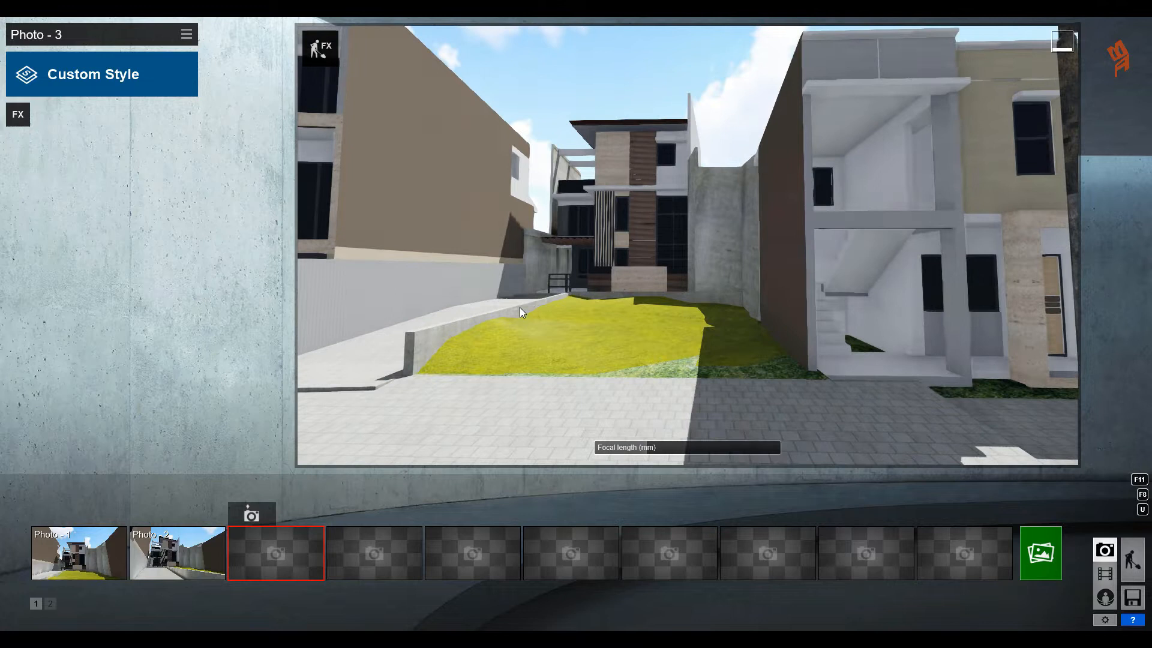
pyautogui.moveTo(519, 307); pyautogui.dragTo(487, 308, button='right')
pyautogui.press('a')
pyautogui.press('w')
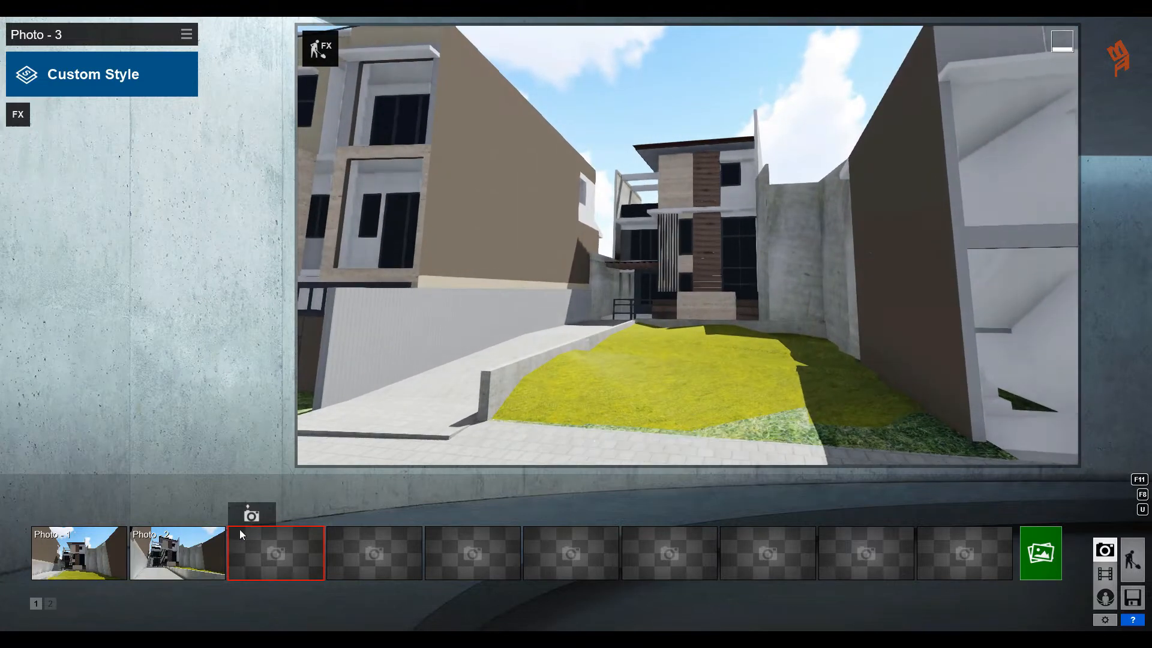
pyautogui.click(250, 516)
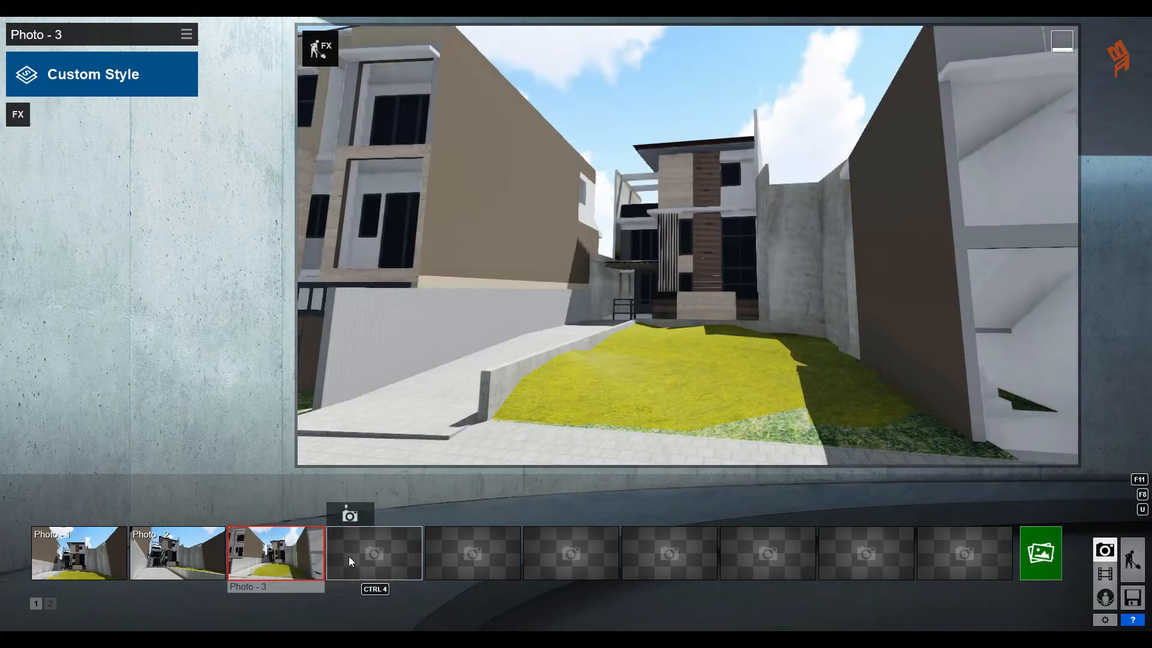
# Return to scene building and start editing the materials of the imported house model
pyautogui.click(1133, 559)
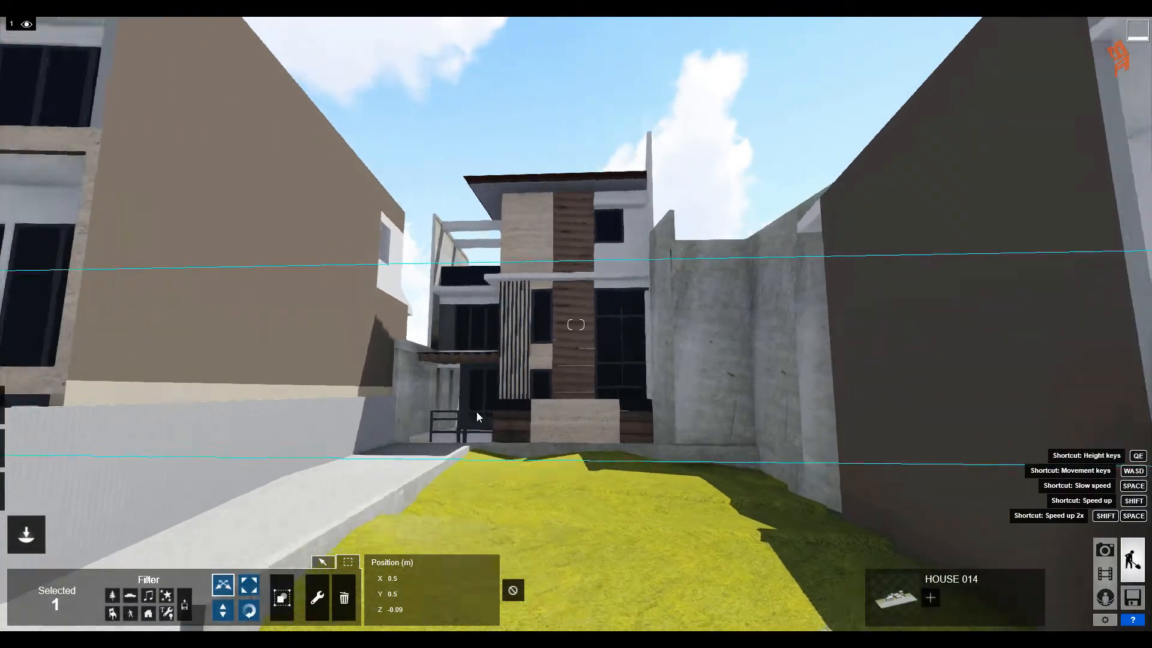
pyautogui.press('w')
pyautogui.click(26, 490)
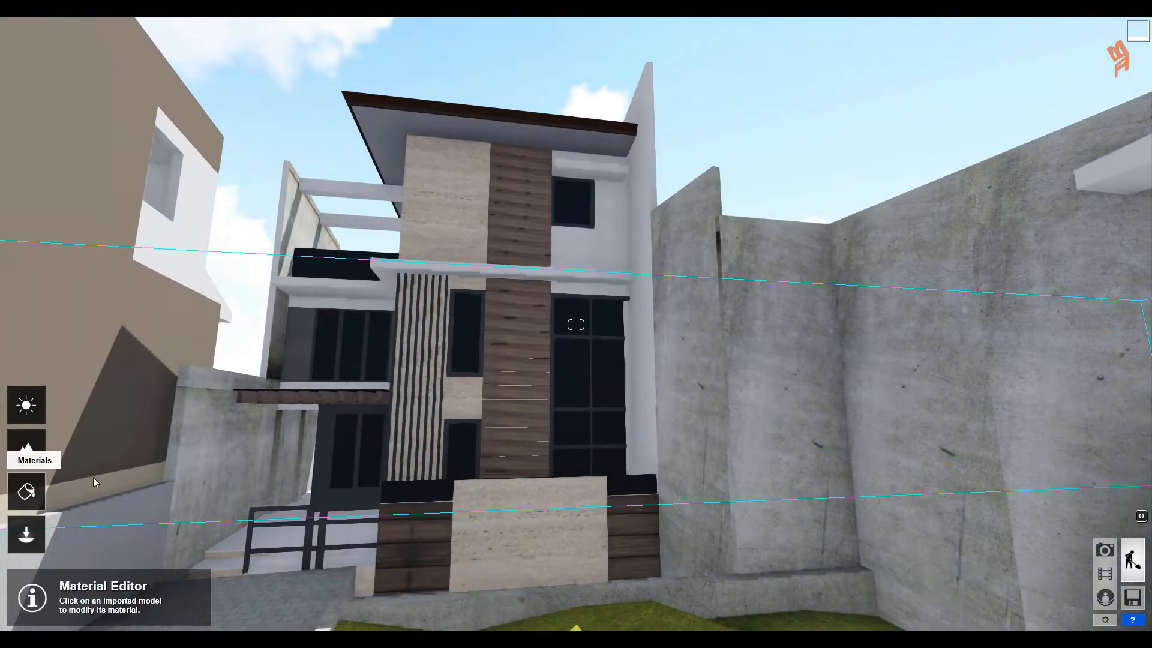
# Assign the Standard custom material to the beige stone cladding and slats, and lower its gloss and reflectivity
pyautogui.click(391, 308)
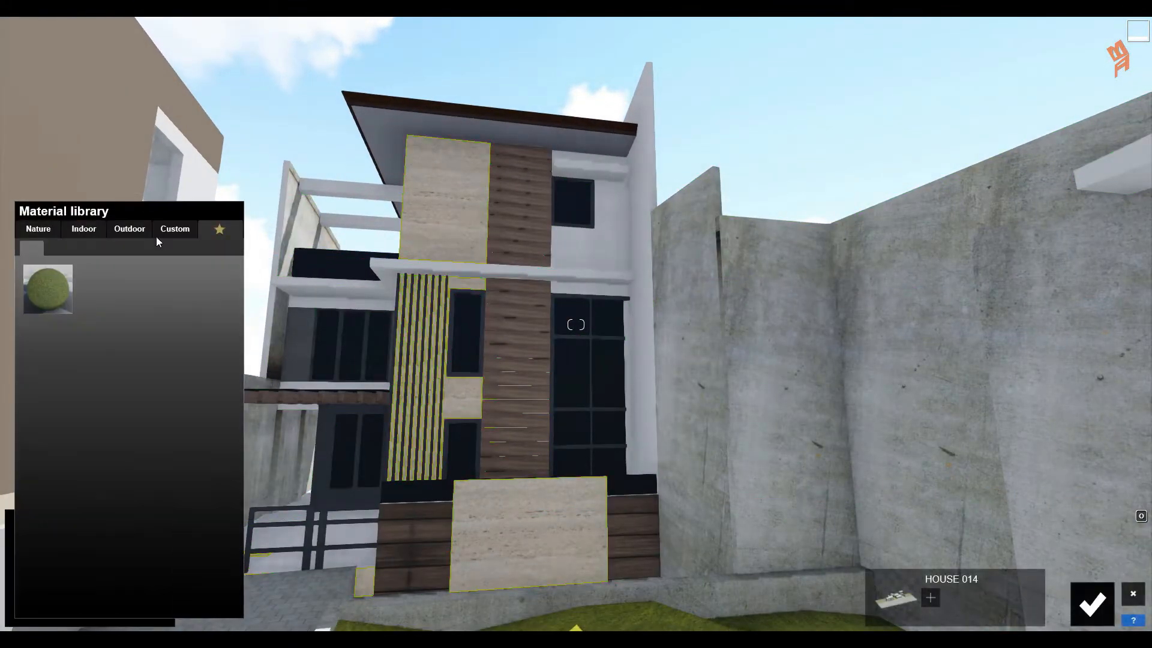
pyautogui.click(156, 236)
pyautogui.click(48, 322)
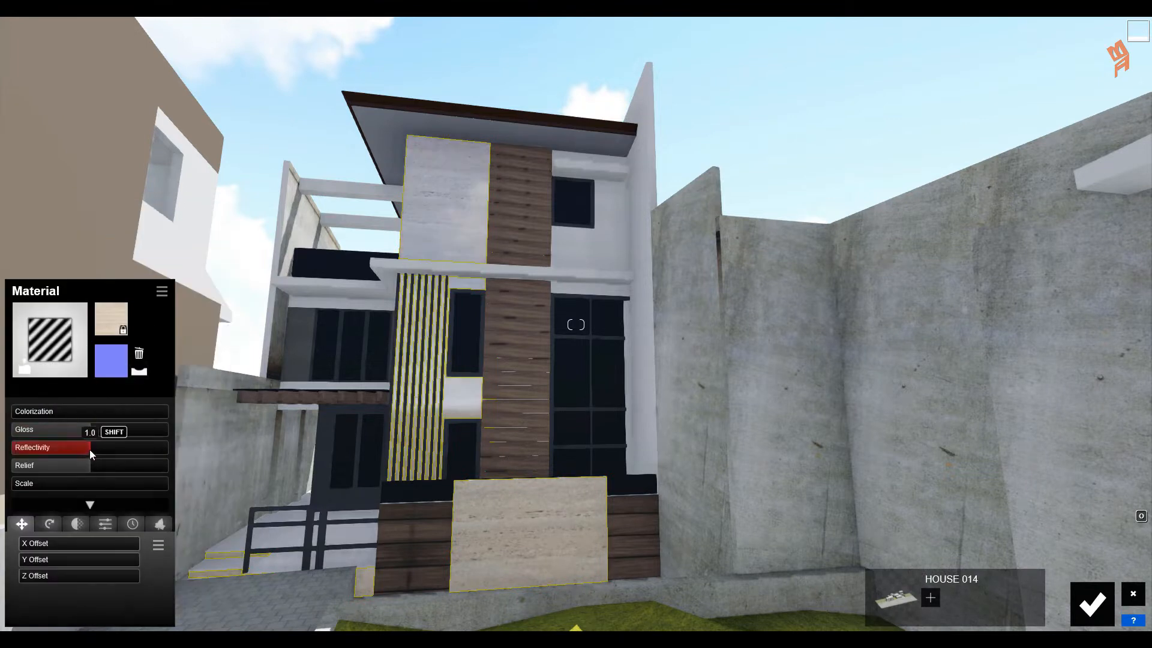
pyautogui.moveTo(88, 430); pyautogui.dragTo(70, 451)
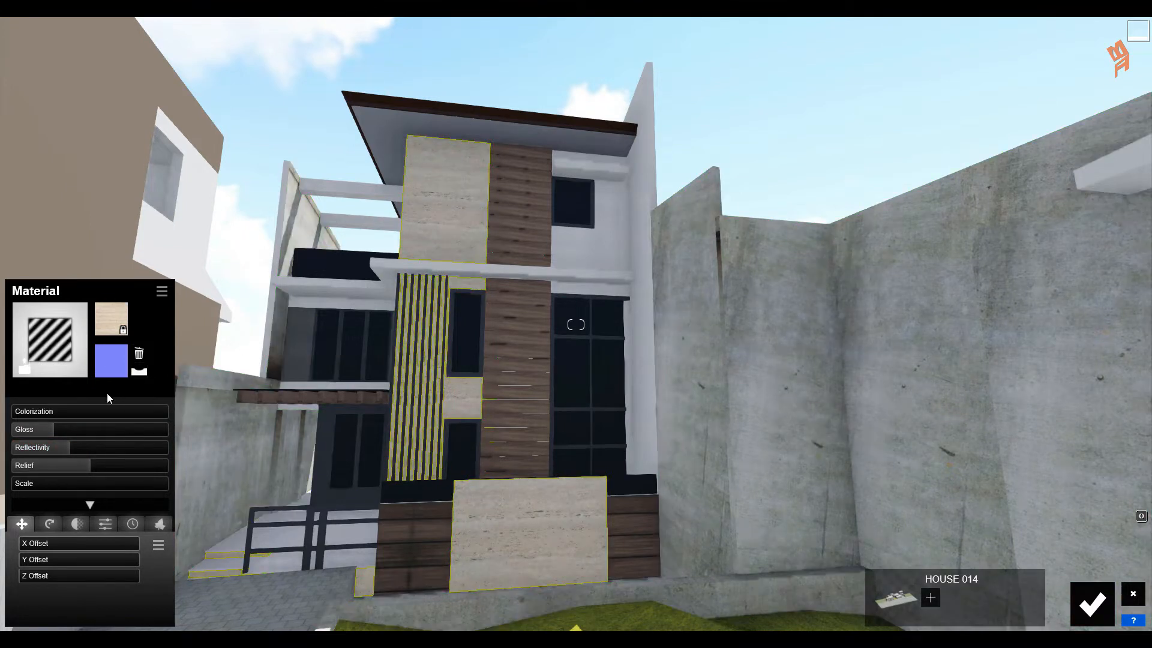
pyautogui.click(27, 354)
# Replace the facade's brown plank panels with a dark reddish wood from the outdoor wood materials
pyautogui.click(497, 449)
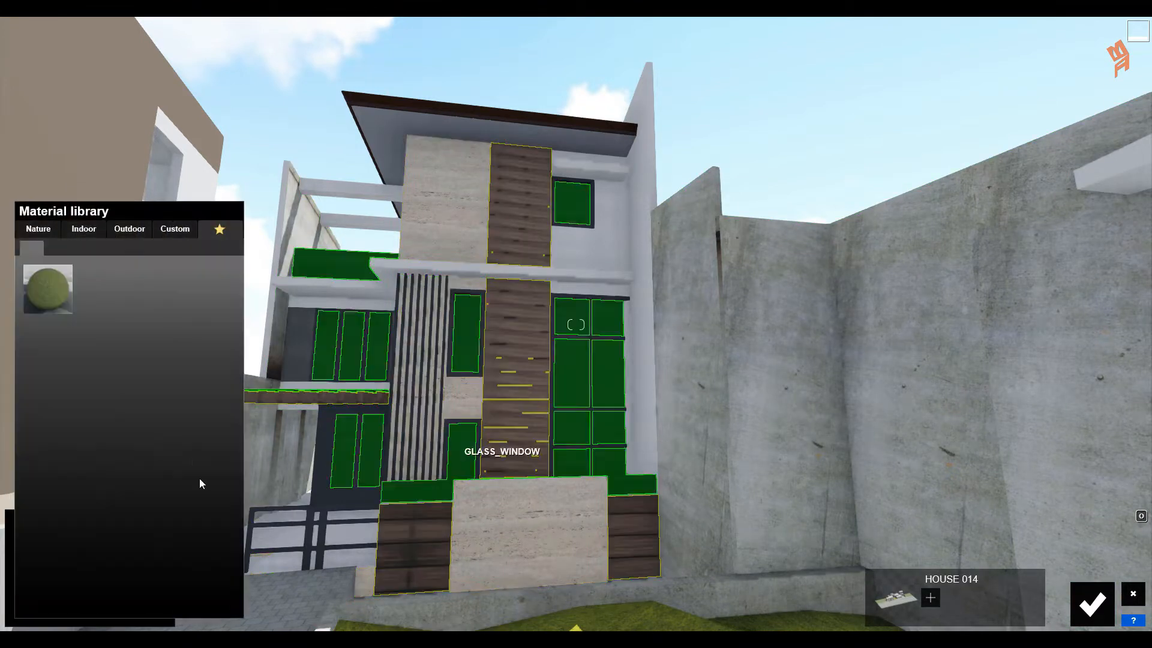
pyautogui.click(168, 230)
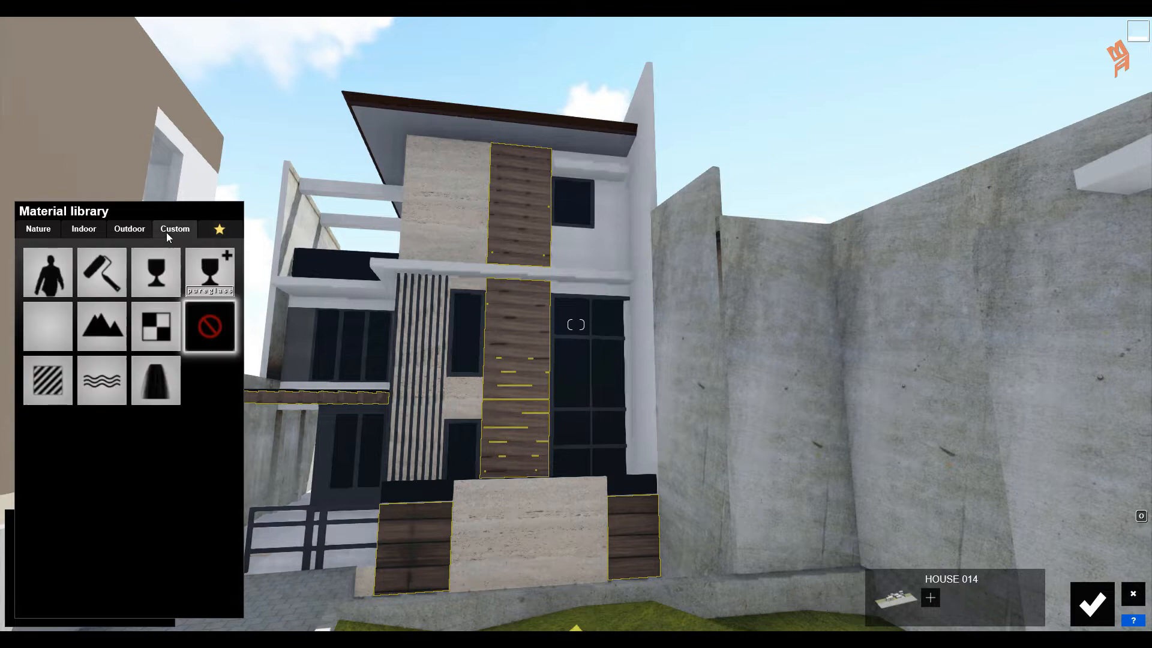
pyautogui.click(121, 234)
pyautogui.click(128, 290)
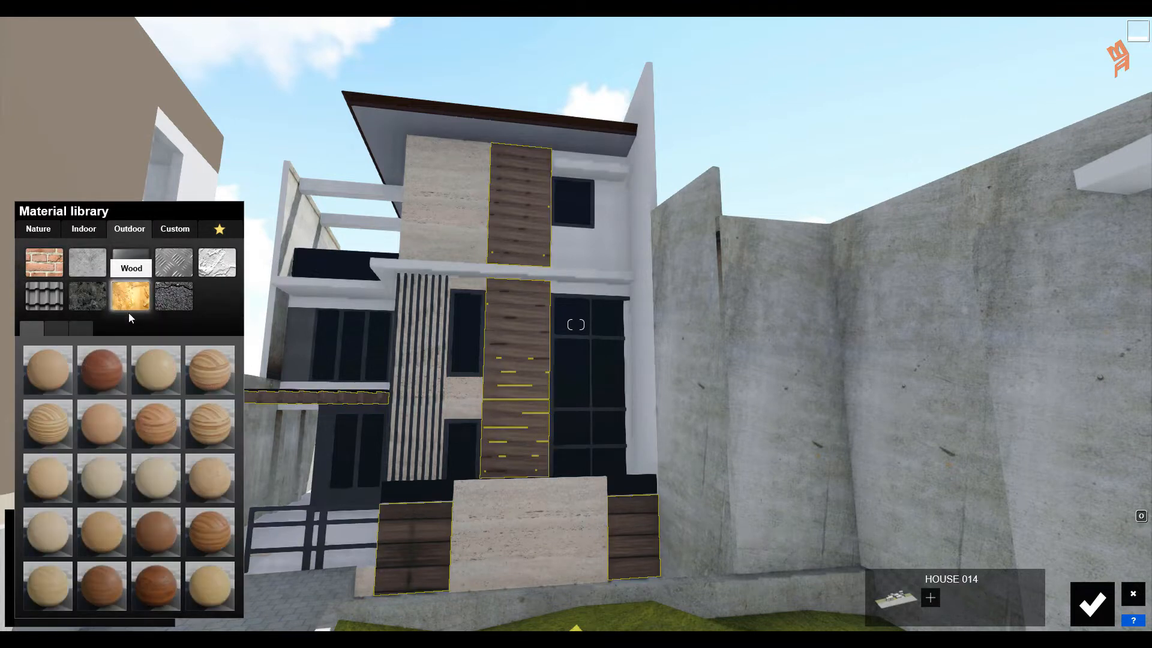
pyautogui.click(54, 329)
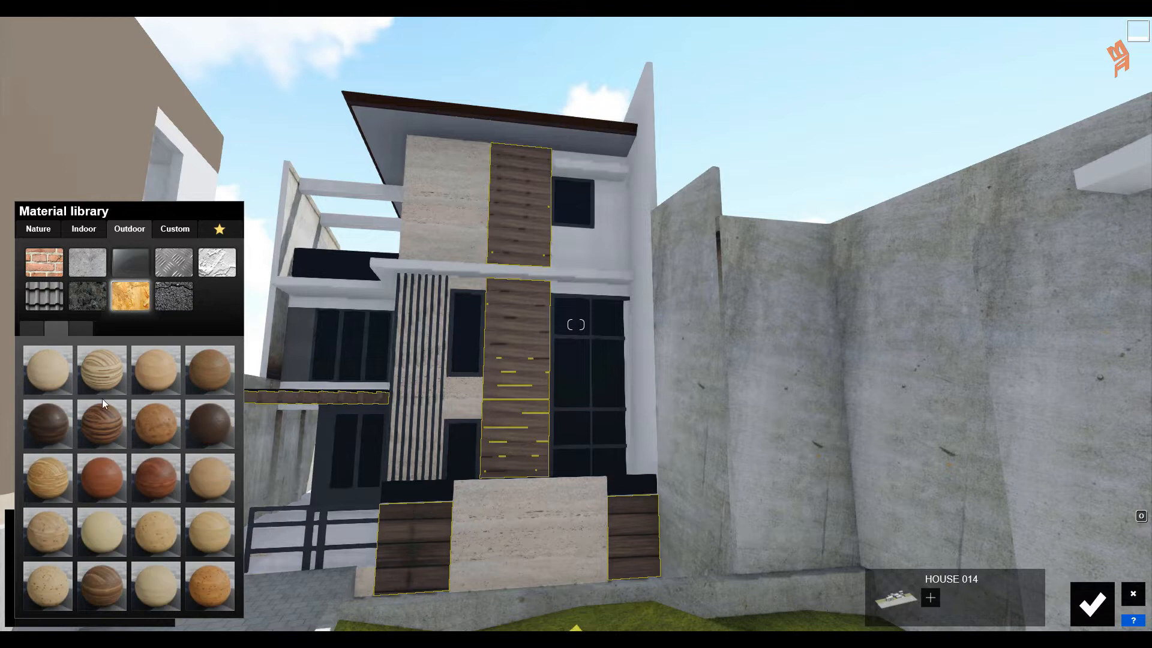
pyautogui.click(101, 355)
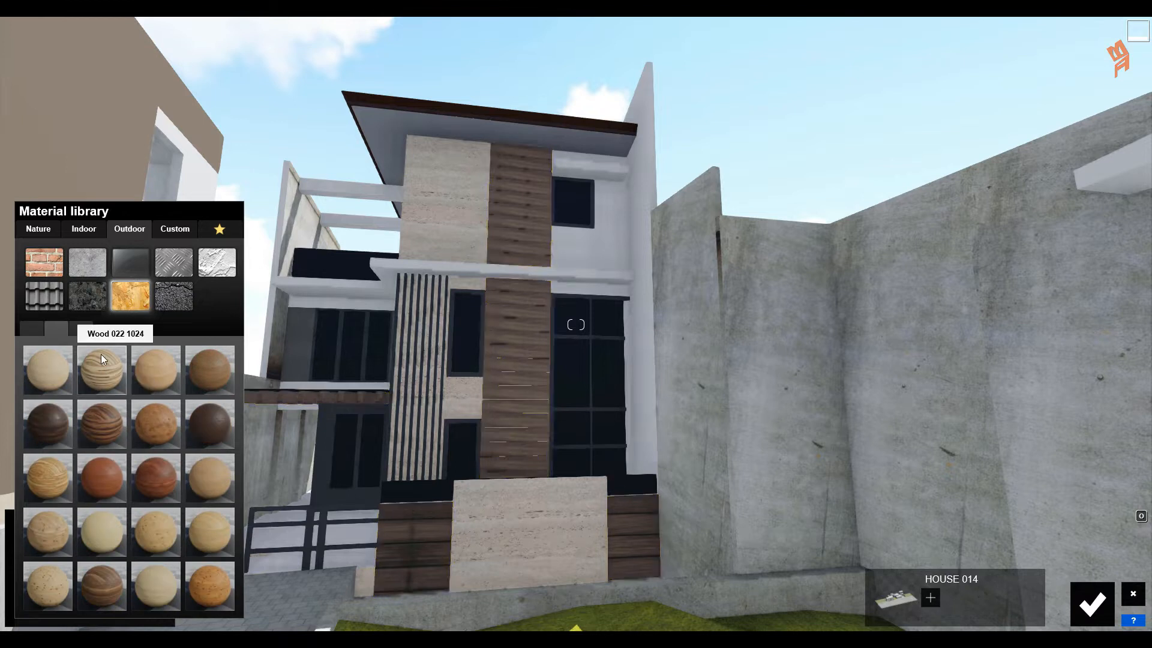
pyautogui.click(102, 426)
pyautogui.click(99, 481)
pyautogui.click(149, 489)
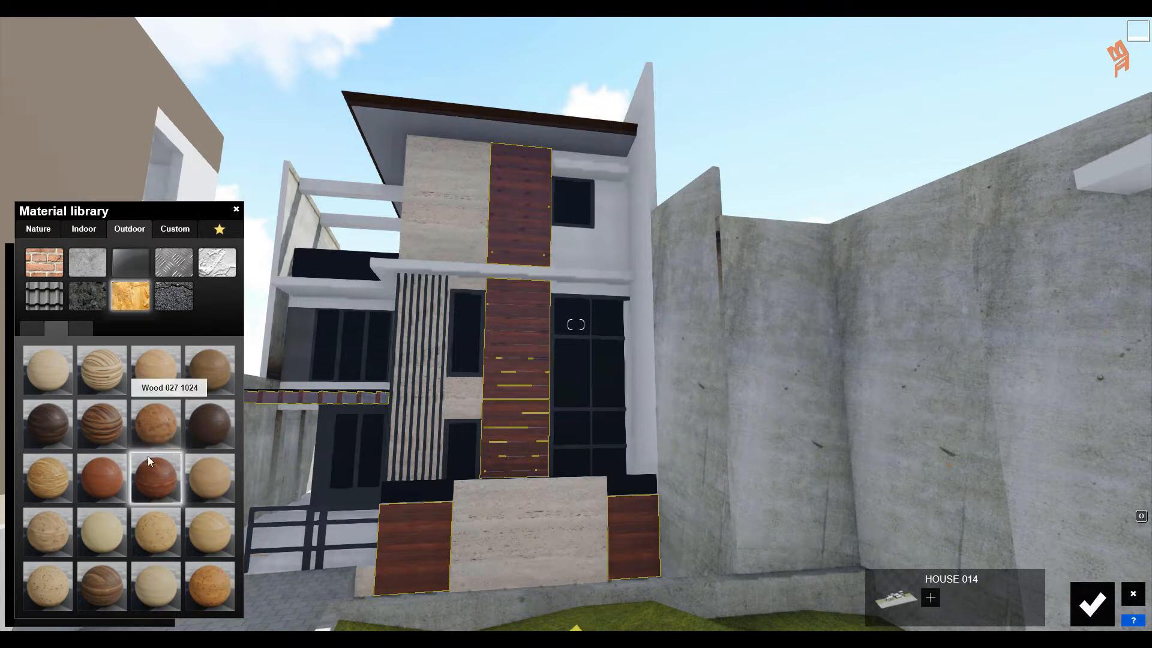
pyautogui.click(153, 470)
# Adjust the wood panels' gloss and reflectivity, set relief to 0.6, and add strong wood-type weathering
pyautogui.moveTo(75, 435); pyautogui.dragTo(58, 466)
pyautogui.click(83, 466)
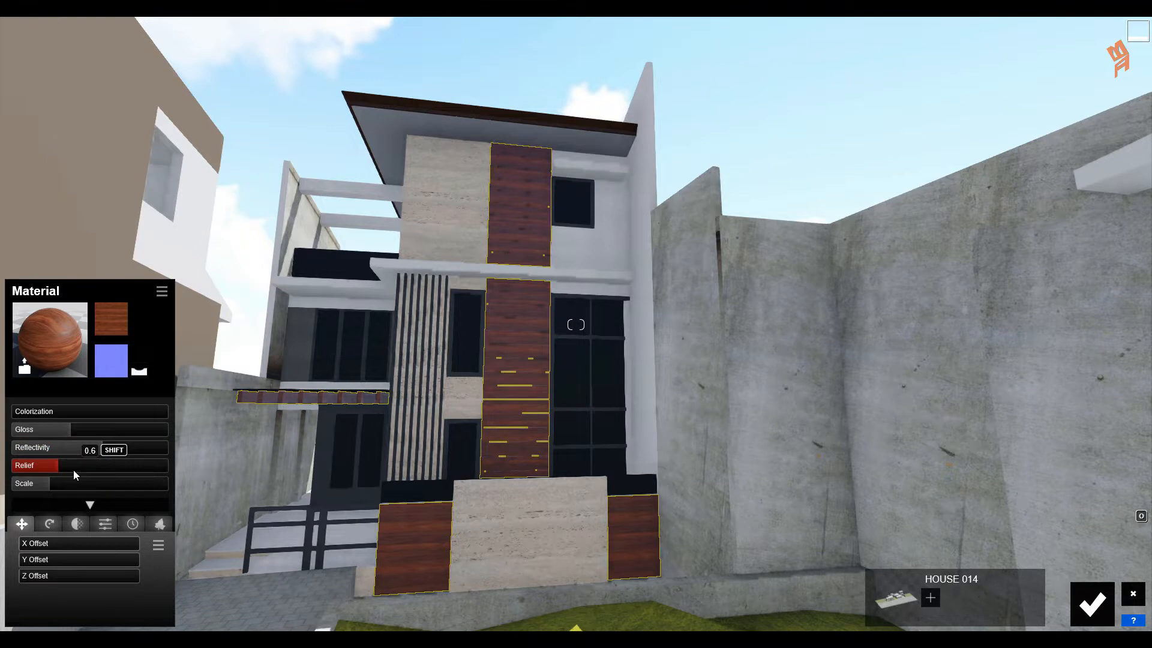
pyautogui.click(101, 524)
pyautogui.click(122, 523)
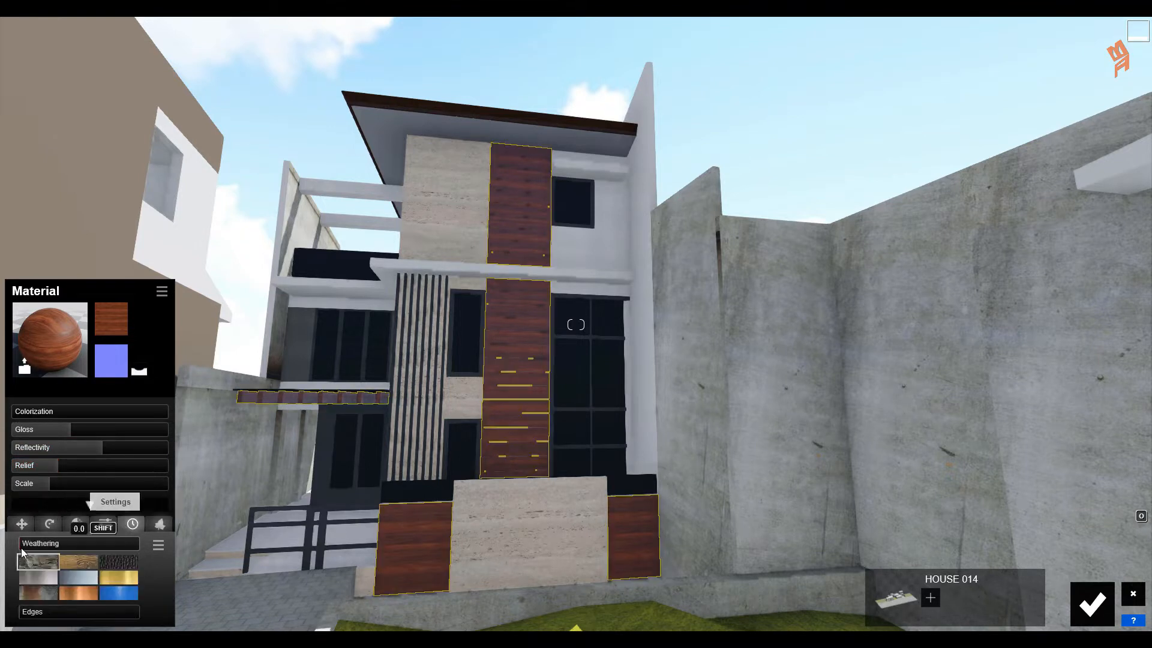
pyautogui.click(72, 558)
pyautogui.moveTo(48, 545); pyautogui.dragTo(119, 548)
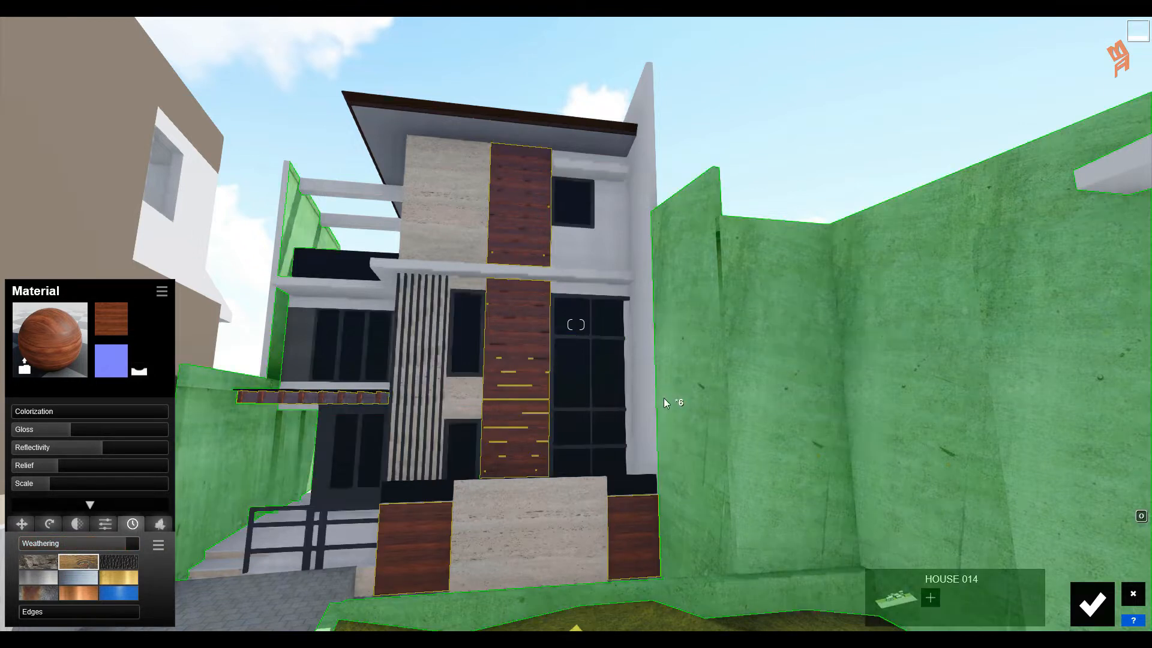
# Assign the Standard custom material to the concrete walls with low gloss and reflectivity, and add moderate weathering
pyautogui.click(664, 398)
pyautogui.click(175, 228)
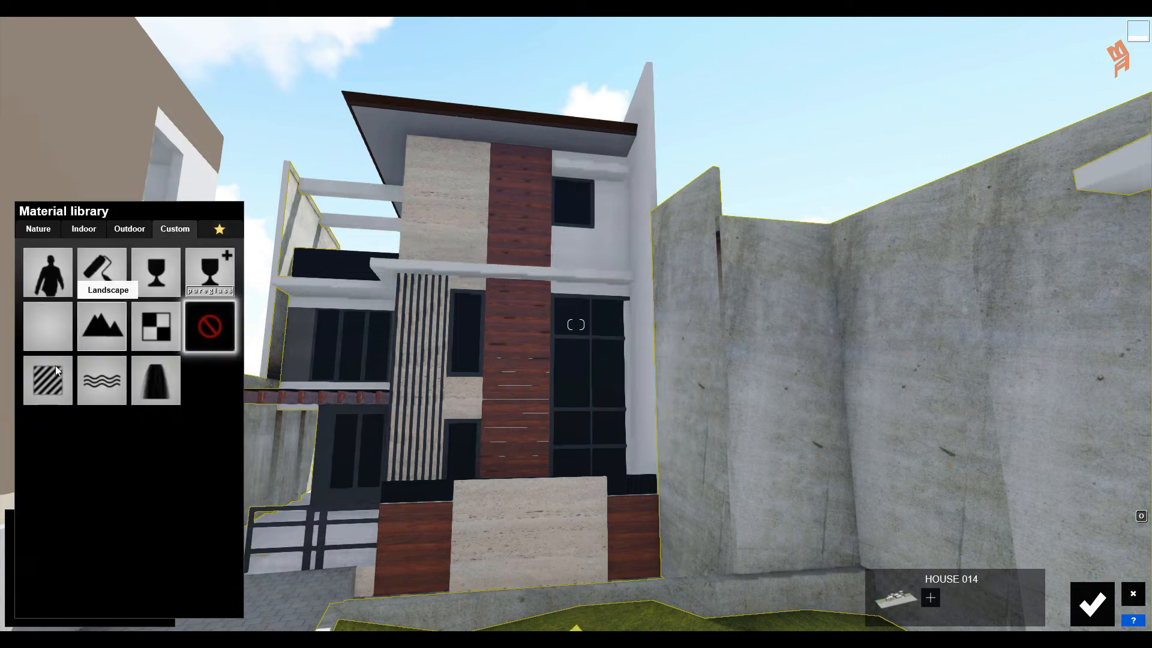
pyautogui.click(108, 330)
pyautogui.moveTo(61, 446); pyautogui.dragTo(30, 449)
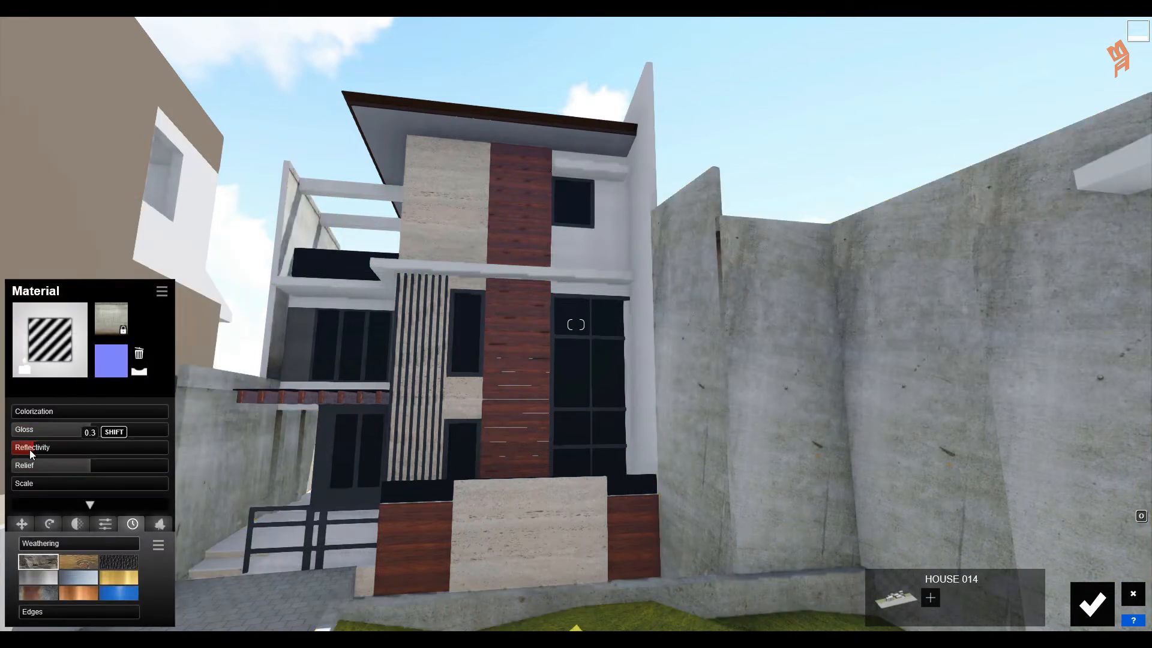
pyautogui.click(27, 430)
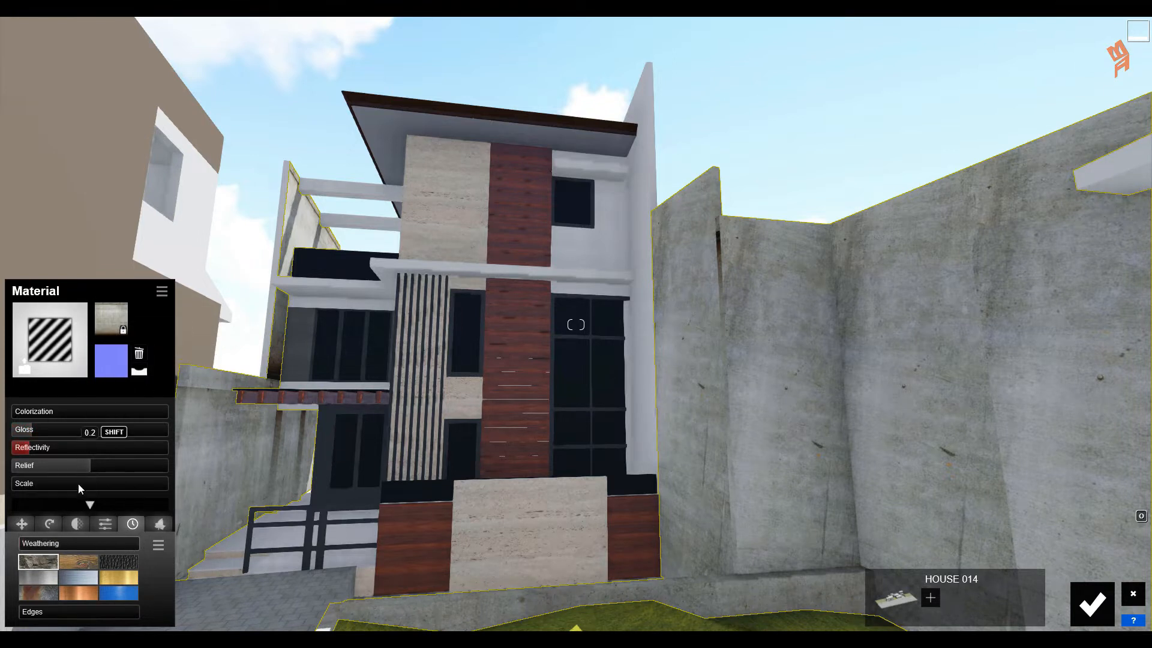
pyautogui.moveTo(49, 552); pyautogui.dragTo(87, 549)
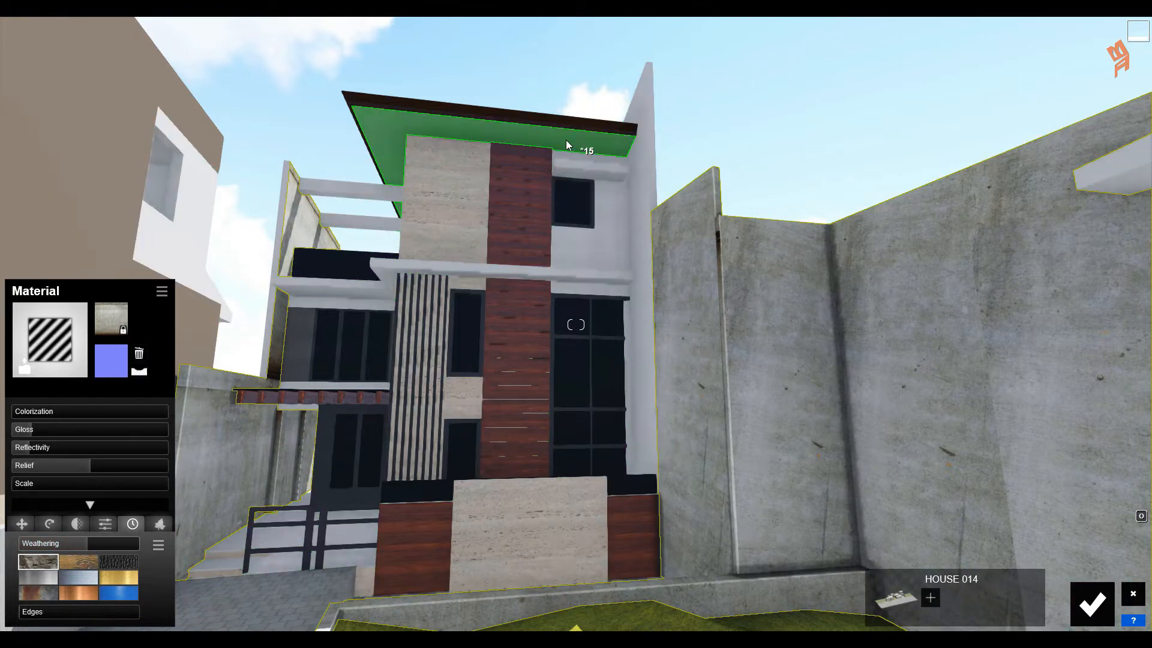
# Assign the Standard custom material to the roof soffit, nearly remove its colorization, and raise its gloss and reflectivity slightly
pyautogui.click(565, 142)
pyautogui.click(155, 233)
pyautogui.click(59, 376)
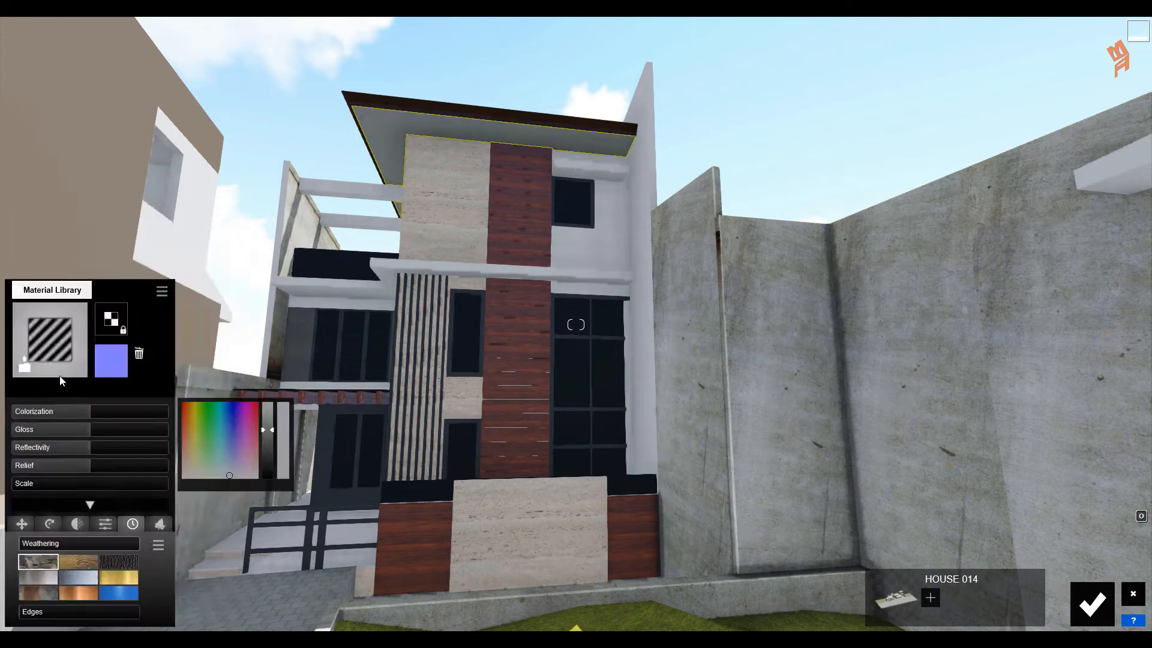
pyautogui.moveTo(67, 418); pyautogui.dragTo(27, 415)
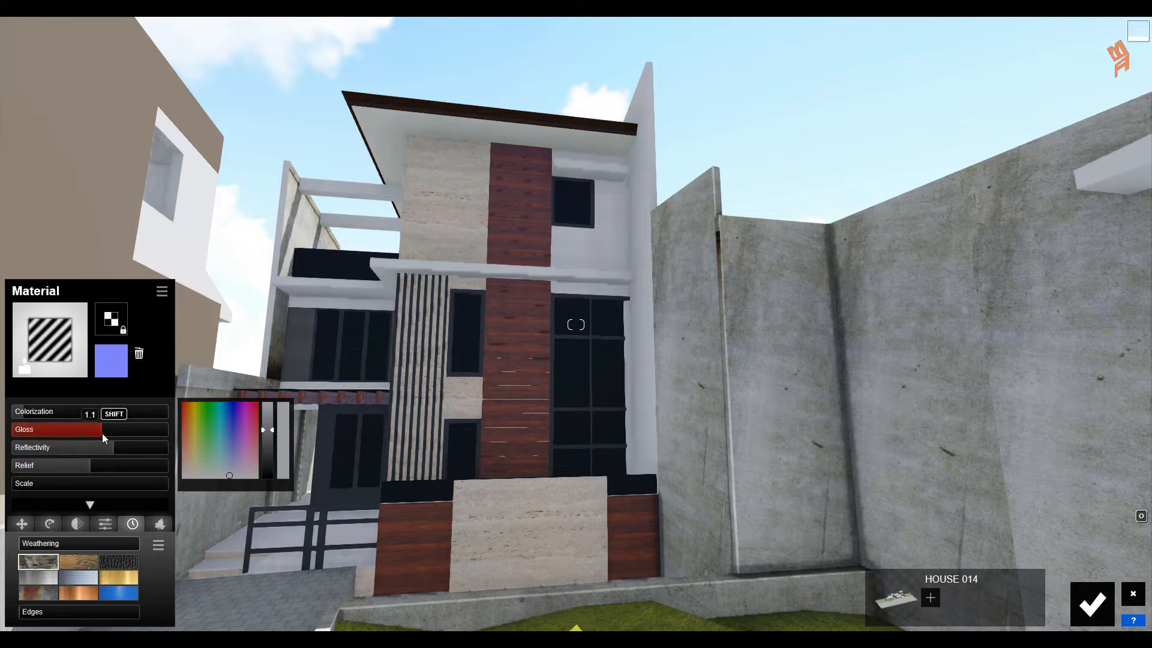
pyautogui.moveTo(119, 445)
pyautogui.mouseDown()
pyautogui.moveTo(138, 448)
pyautogui.moveTo(103, 448)
pyautogui.moveTo(122, 433)
pyautogui.mouseUp()
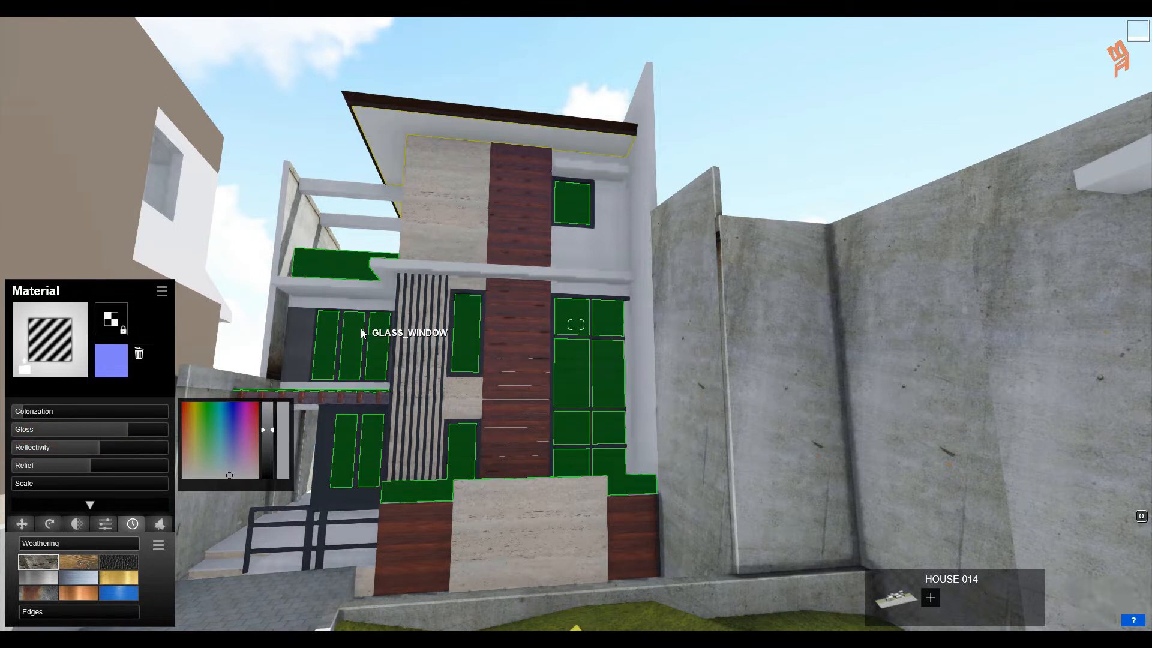
# Compare interior and milky glass variants on the house's windows and glass railings, settling on the indoor Rough Glass 001 material
pyautogui.click(375, 343)
pyautogui.click(163, 228)
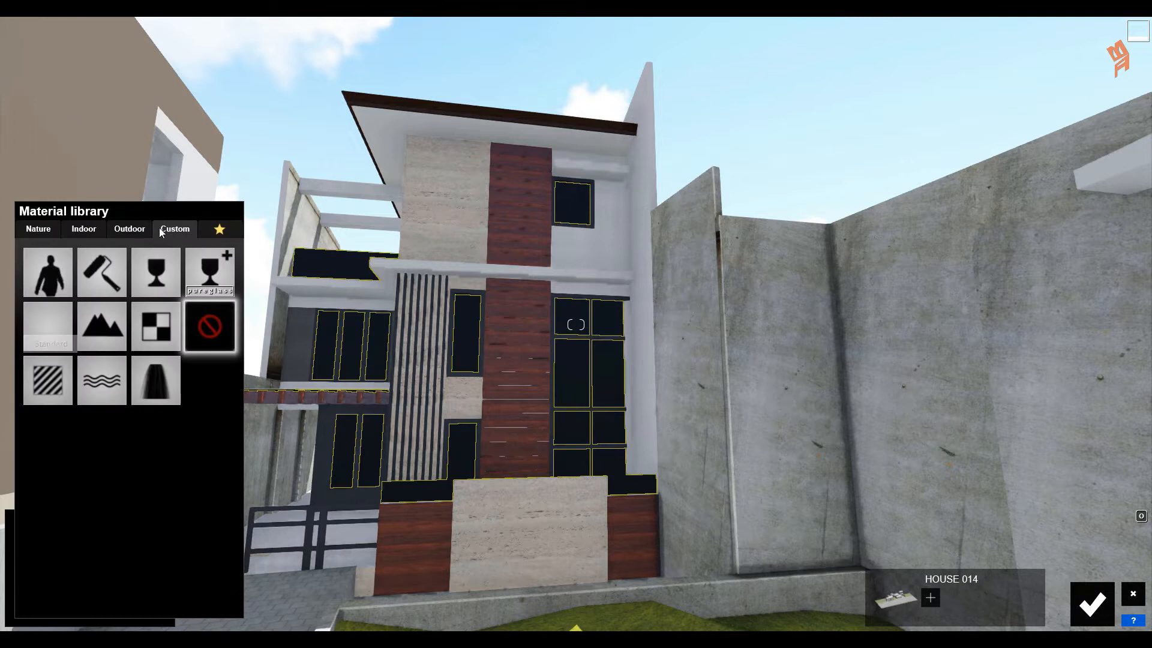
pyautogui.click(95, 232)
pyautogui.click(99, 265)
pyautogui.click(111, 380)
pyautogui.click(170, 379)
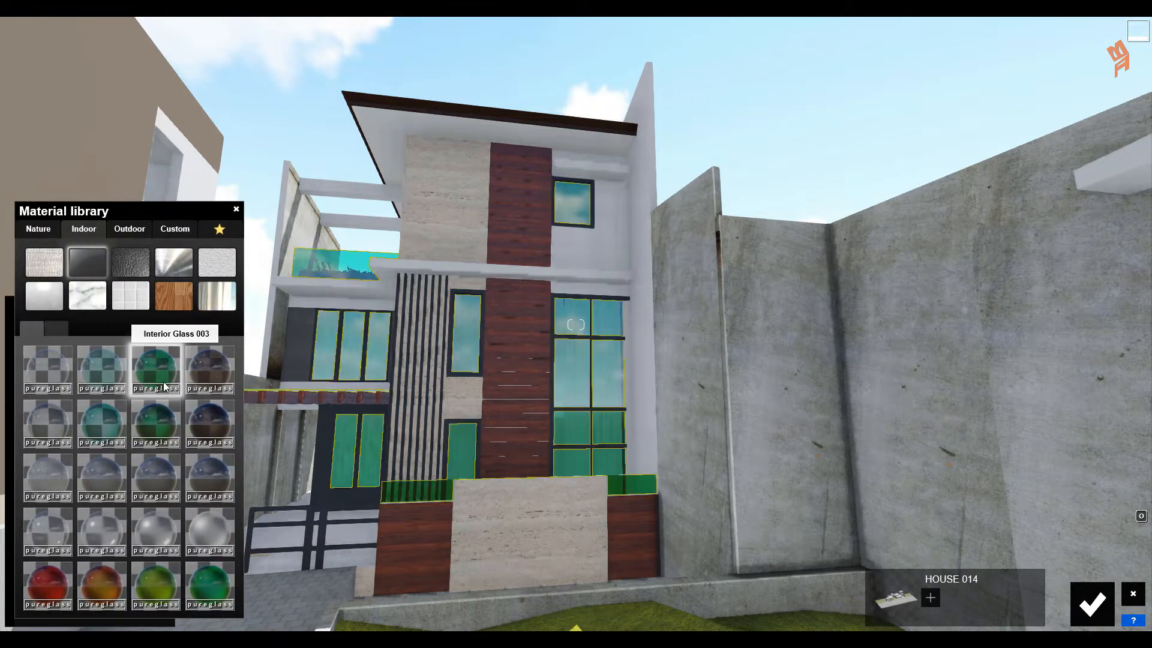
pyautogui.click(104, 427)
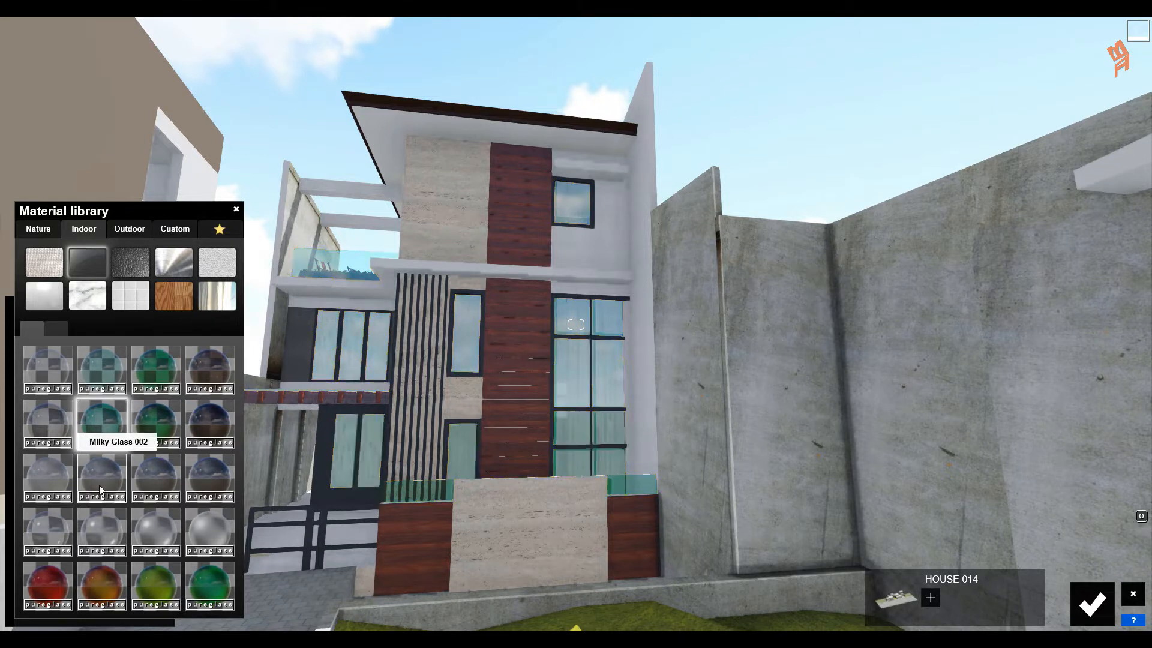
pyautogui.click(142, 487)
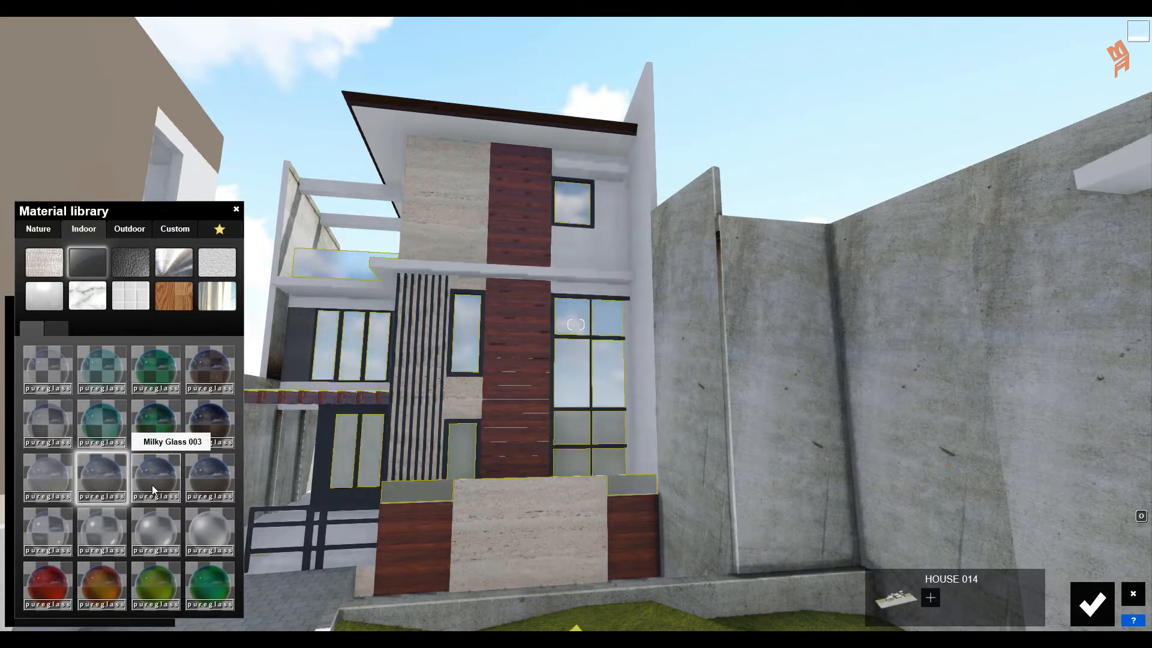
pyautogui.click(55, 480)
pyautogui.click(47, 523)
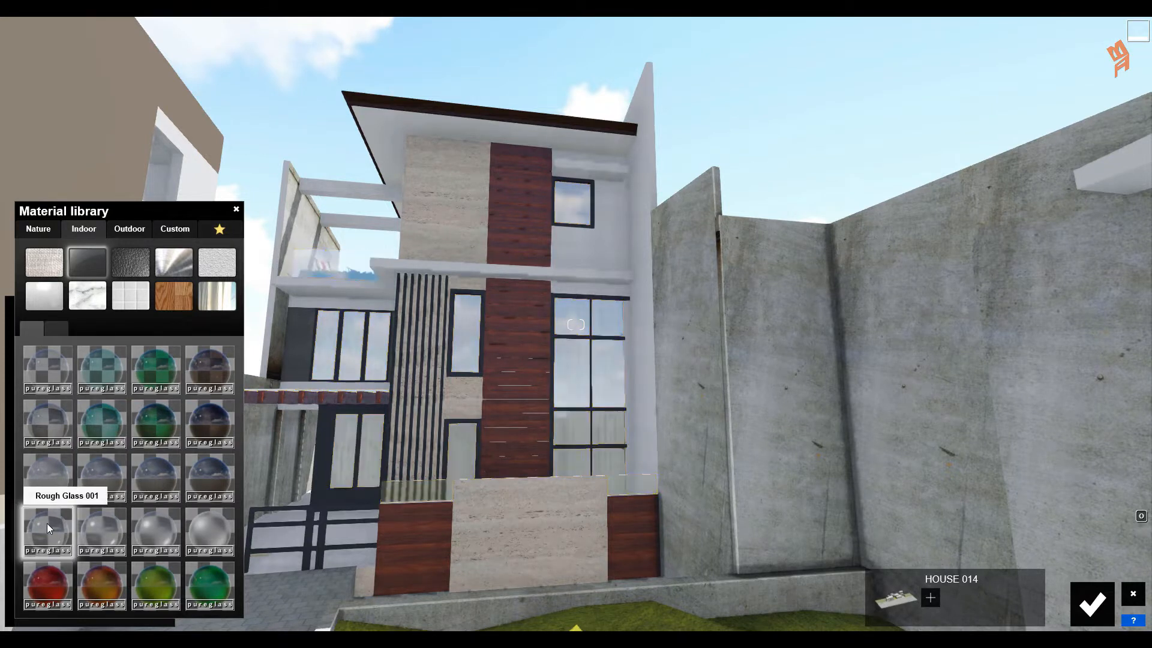
pyautogui.click(47, 524)
# Assign the Standard custom material to the dark window frames and facade slats, with low gloss and very low reflectivity
pyautogui.click(341, 499)
pyautogui.click(183, 229)
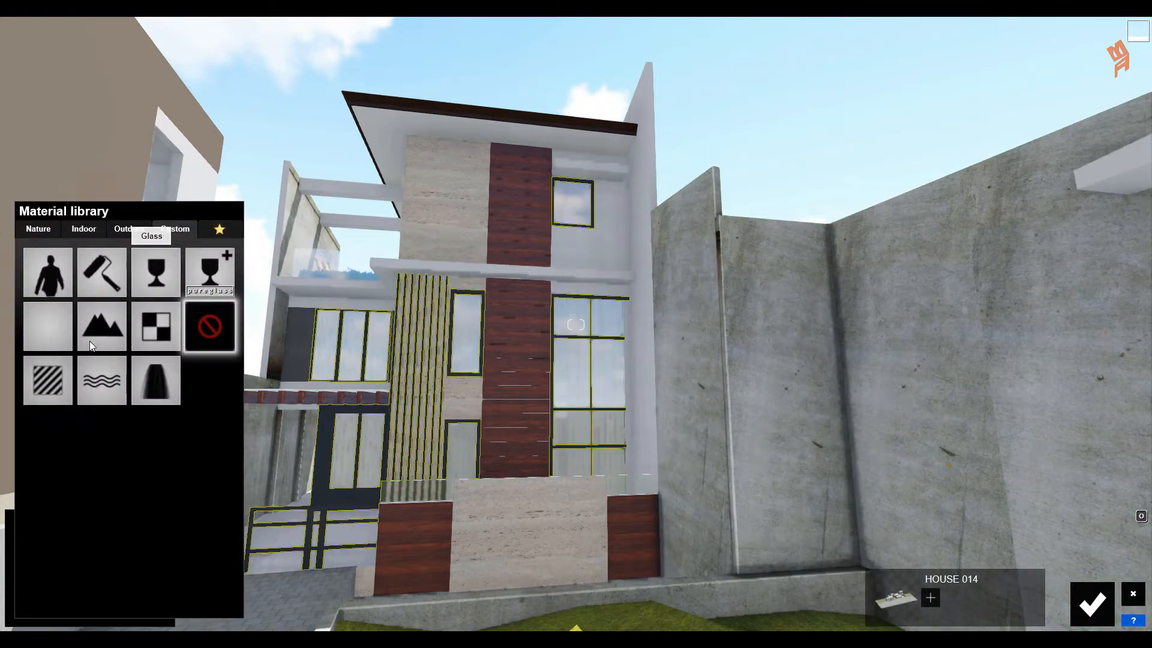
pyautogui.click(61, 394)
pyautogui.moveTo(78, 435); pyautogui.dragTo(49, 434)
pyautogui.moveTo(49, 449); pyautogui.dragTo(33, 454)
# Apply the outdoor Bricks 012 1024 material to the driveway paving by the house and lower its gloss, reflectivity and relief
pyautogui.press('s')
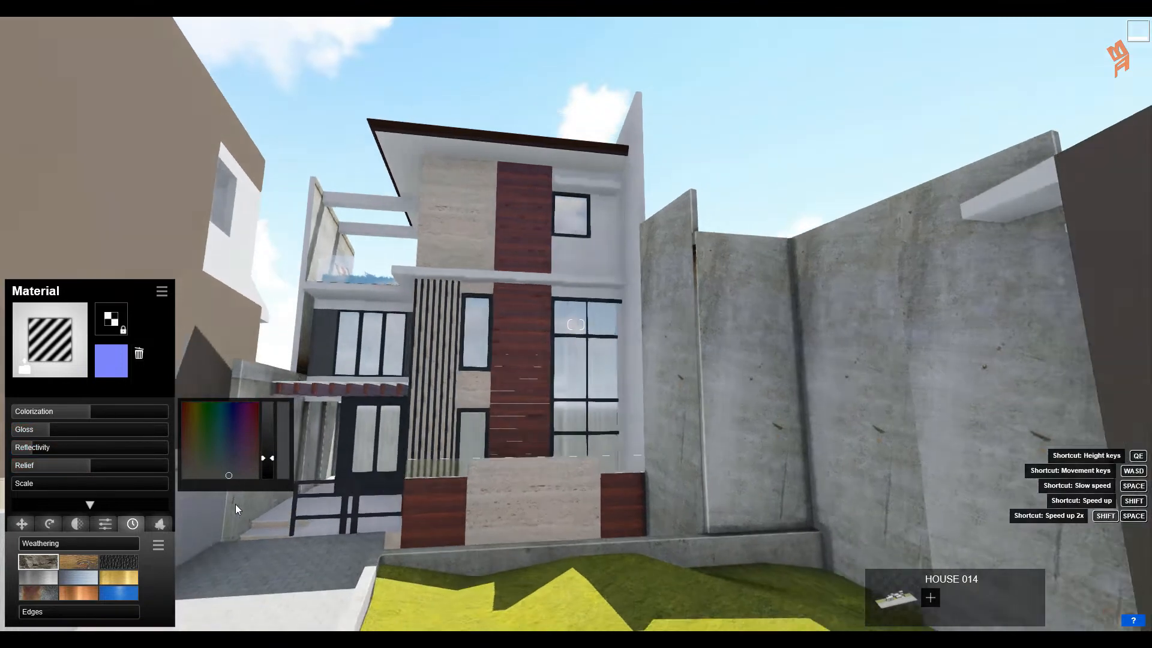
pyautogui.press('d')
pyautogui.press('s')
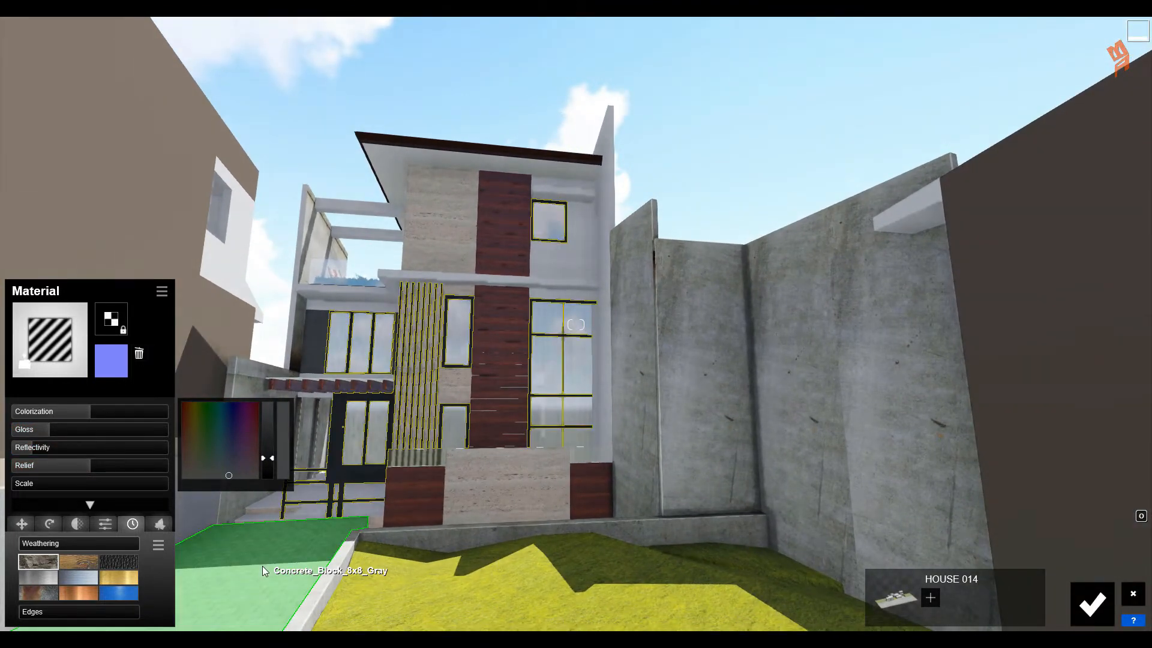
pyautogui.click(262, 566)
pyautogui.click(173, 229)
pyautogui.click(127, 231)
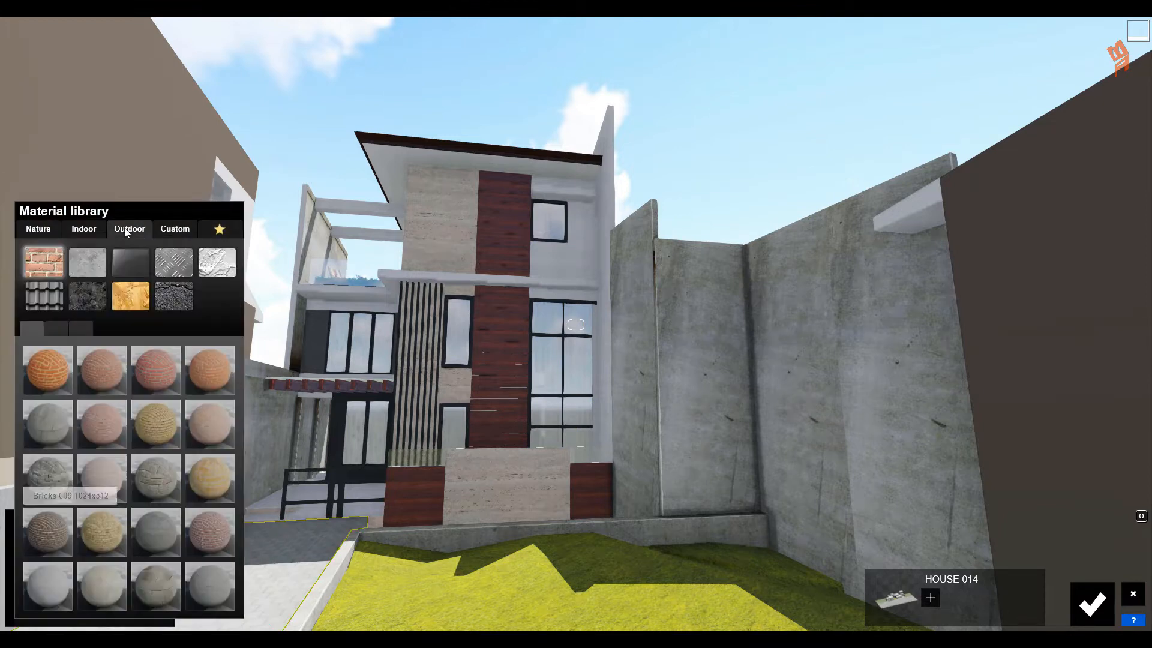
pyautogui.click(165, 542)
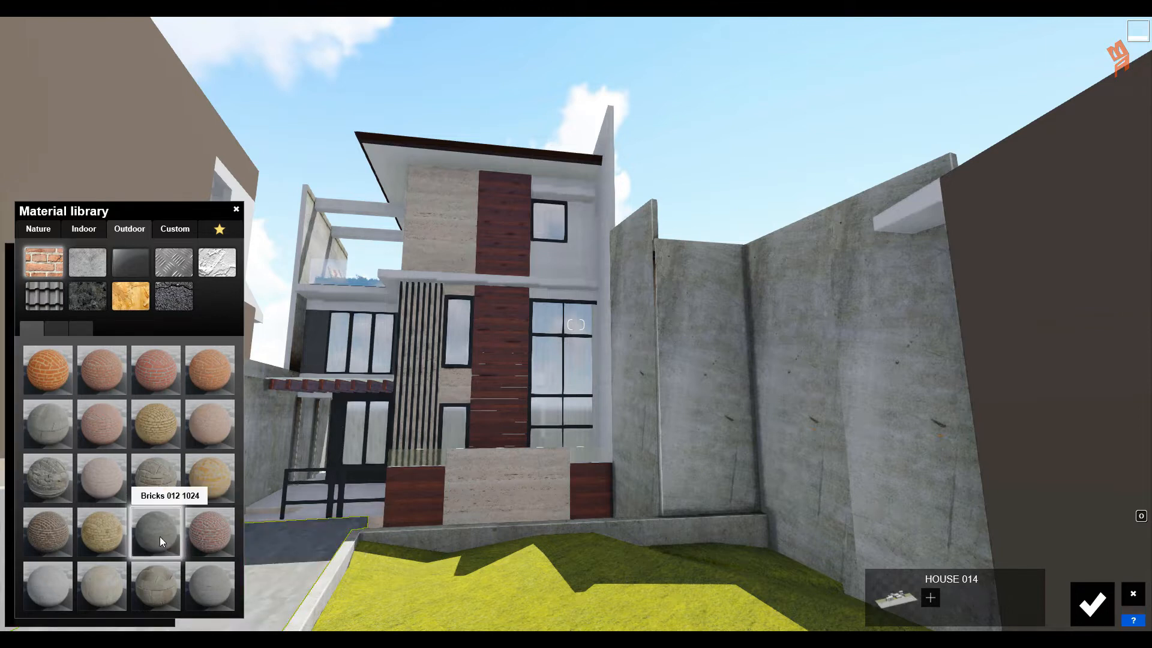
pyautogui.click(160, 536)
pyautogui.moveTo(68, 446)
pyautogui.mouseDown()
pyautogui.moveTo(34, 446)
pyautogui.moveTo(30, 467)
pyautogui.mouseUp()
pyautogui.click(55, 431)
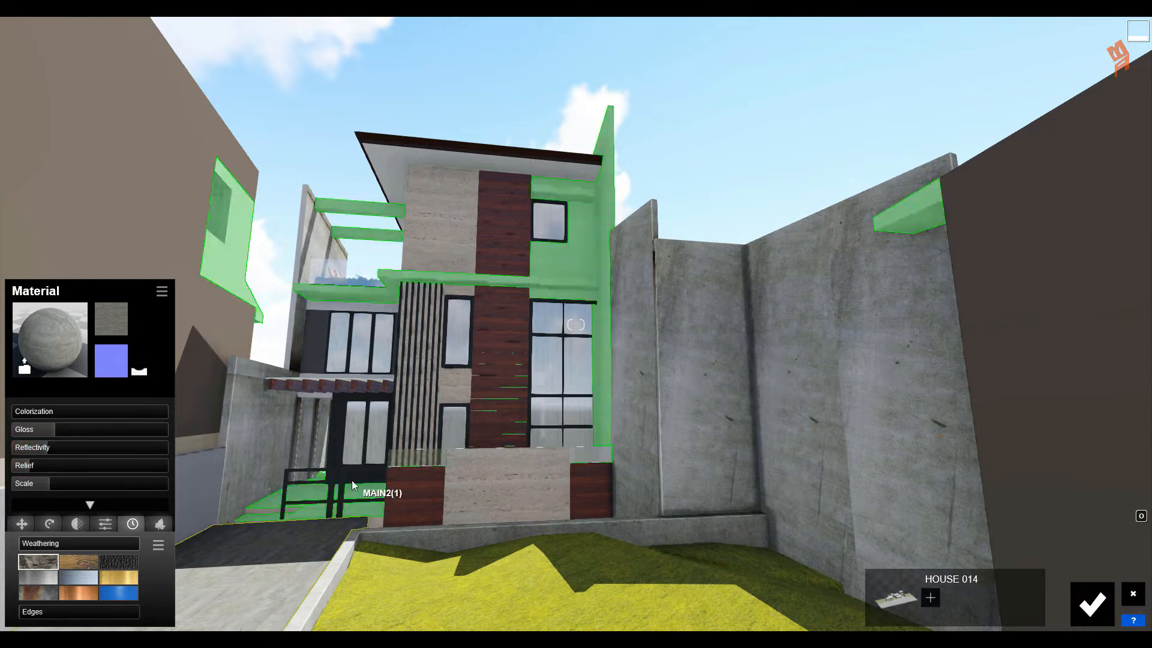
# Assign the Landscape custom material to the front lawn and the grass strip beside the neighbouring building
pyautogui.press('s')
pyautogui.click(463, 503)
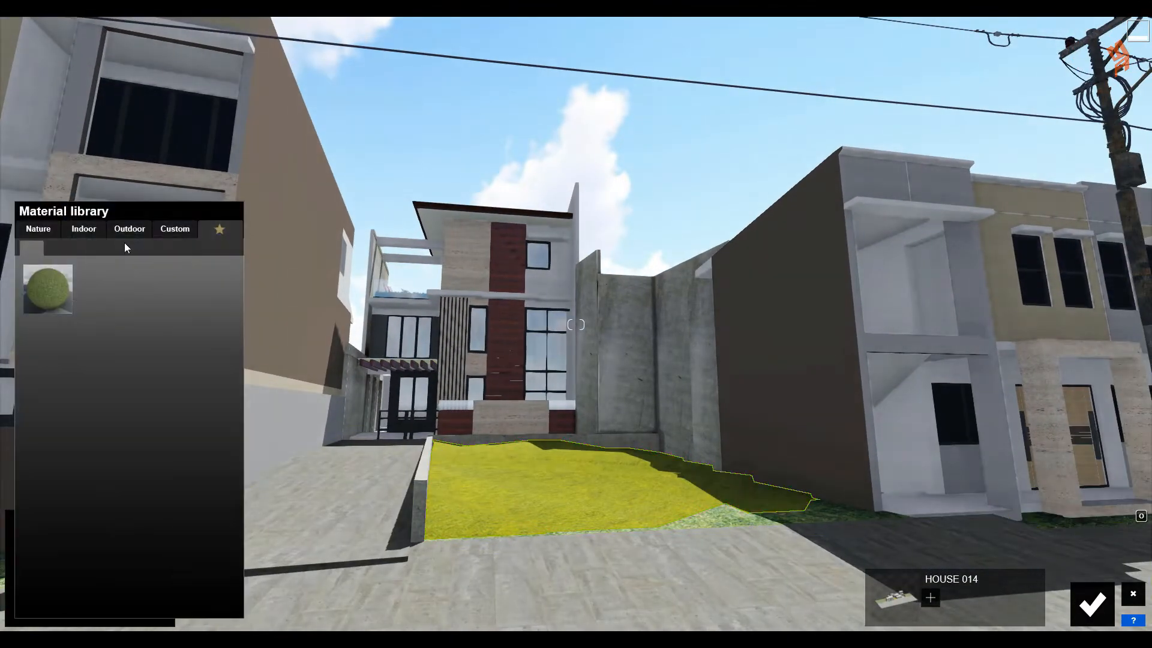
pyautogui.click(170, 230)
pyautogui.click(85, 337)
pyautogui.press('w')
pyautogui.press('d')
pyautogui.click(804, 546)
pyautogui.click(178, 228)
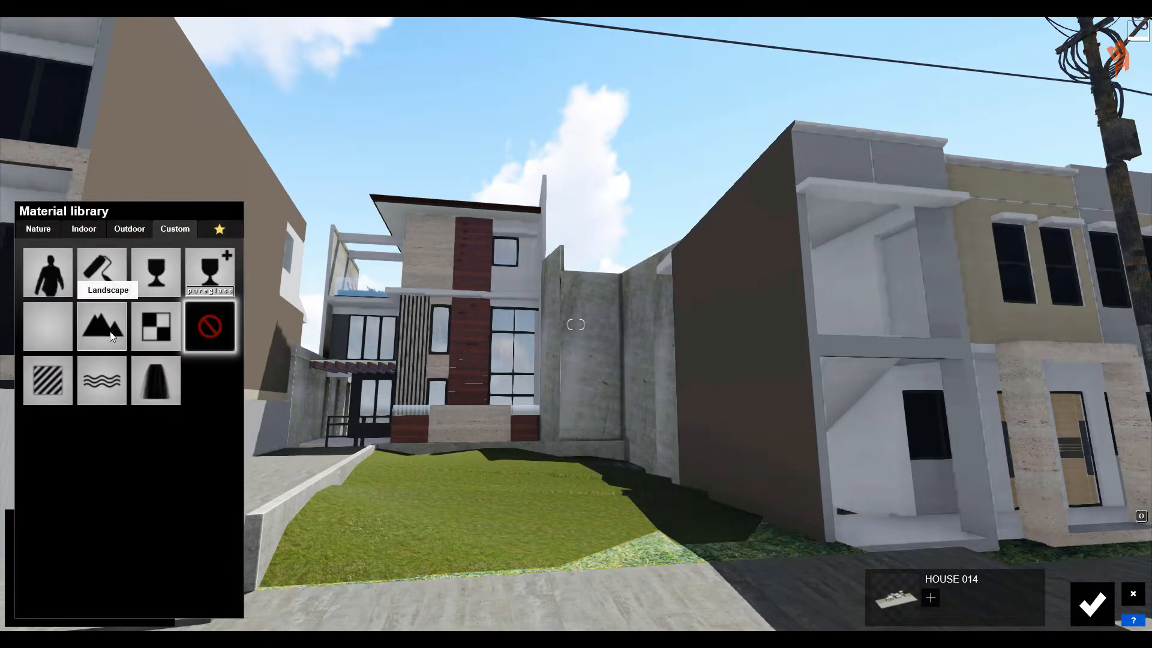
pyautogui.click(90, 329)
# Assign the Standard custom material to the dark brown fascia along the roof edge
pyautogui.press('w')
pyautogui.press('w')
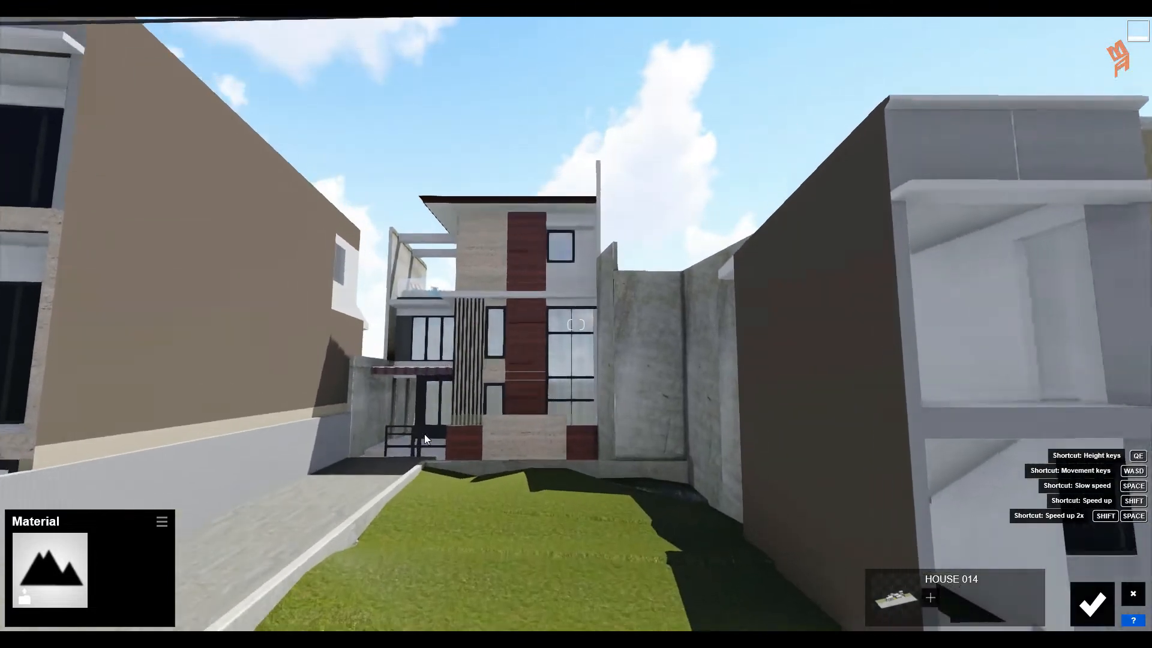
pyautogui.press('w')
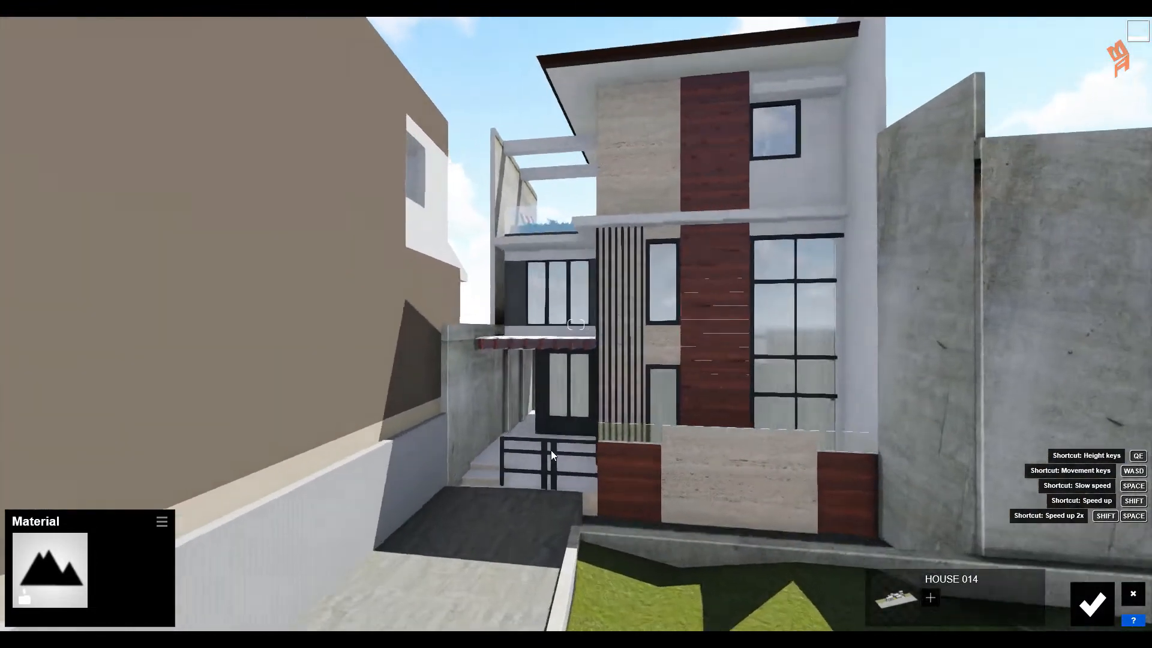
pyautogui.press('w')
pyautogui.press('e')
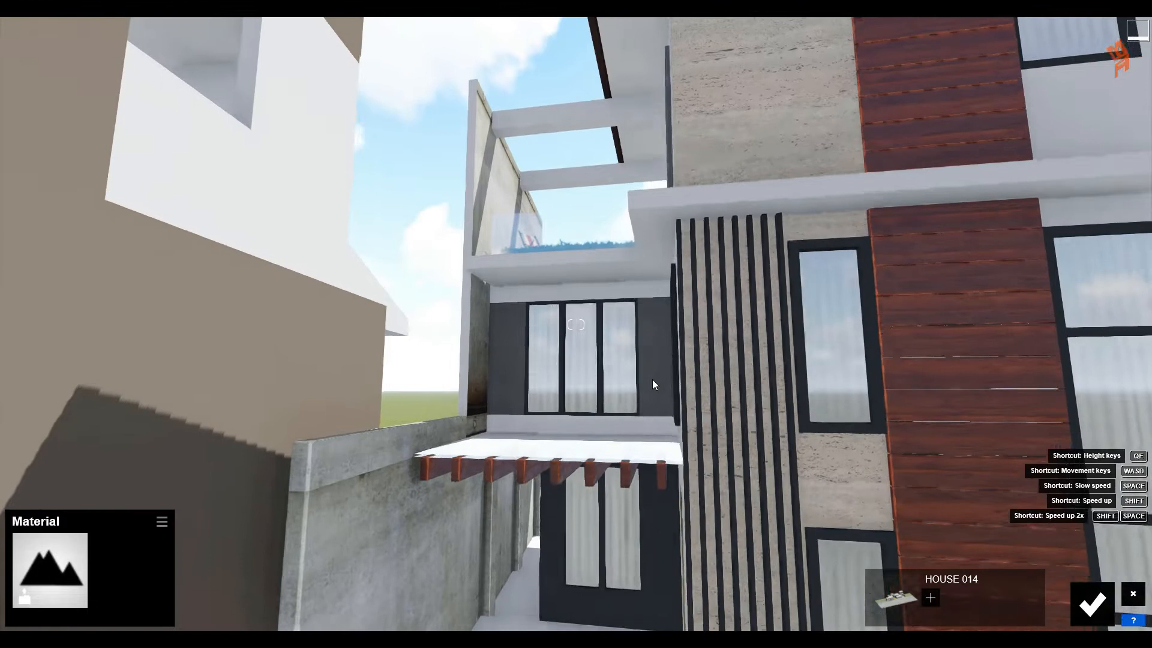
pyautogui.press('e')
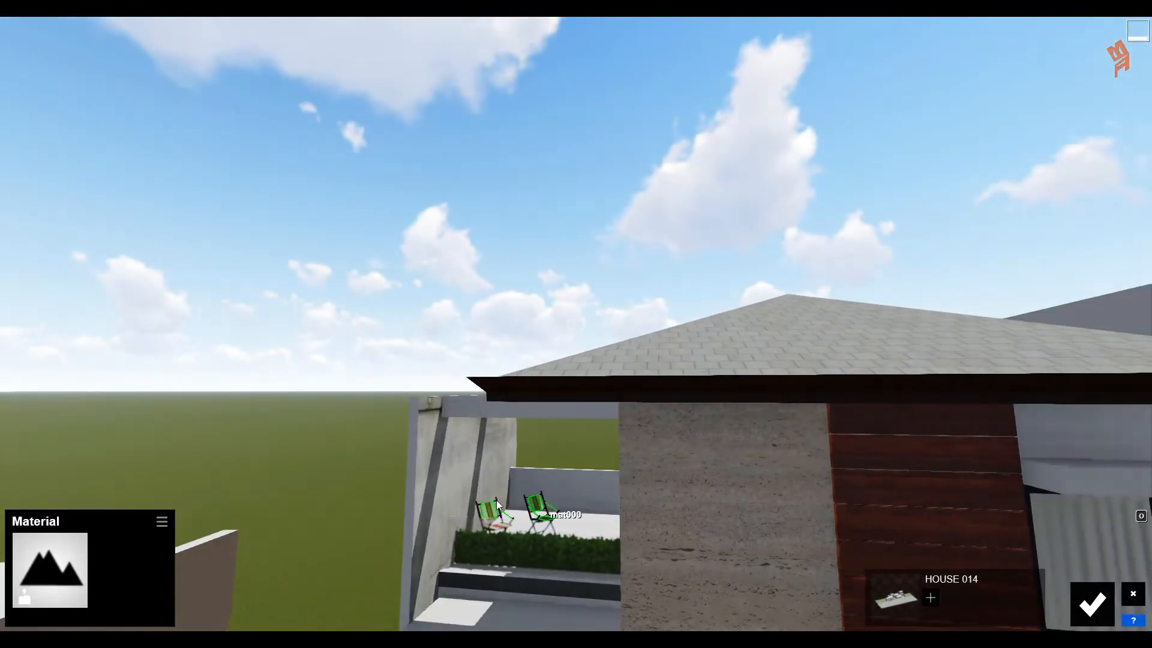
pyautogui.click(600, 397)
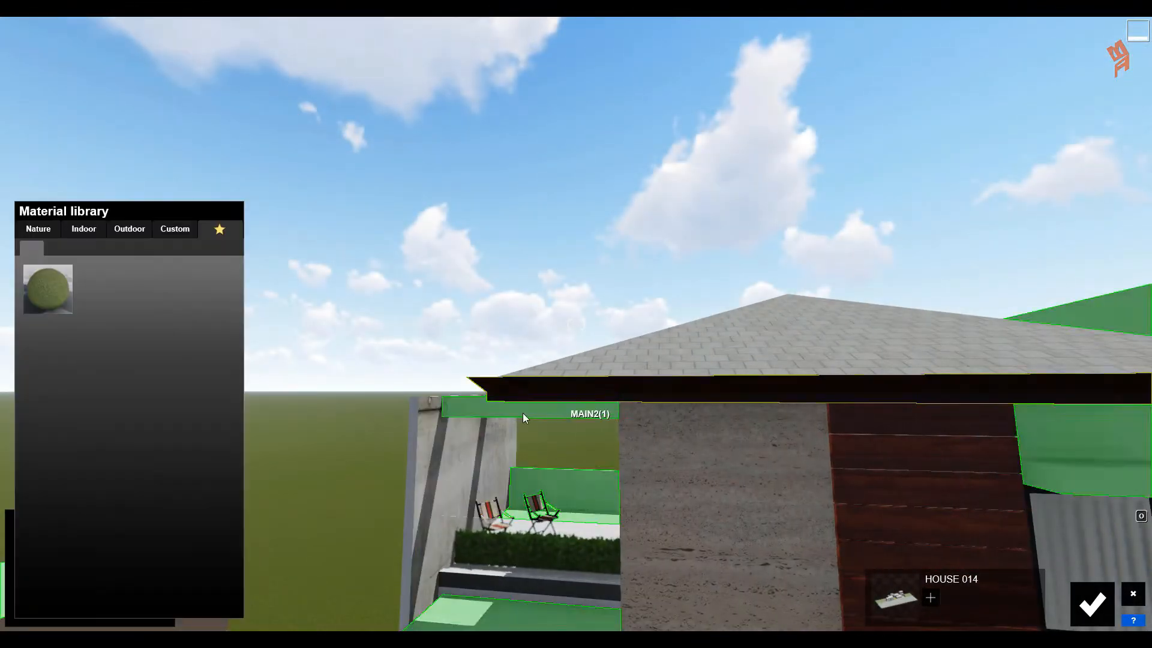
pyautogui.click(190, 232)
pyautogui.click(60, 372)
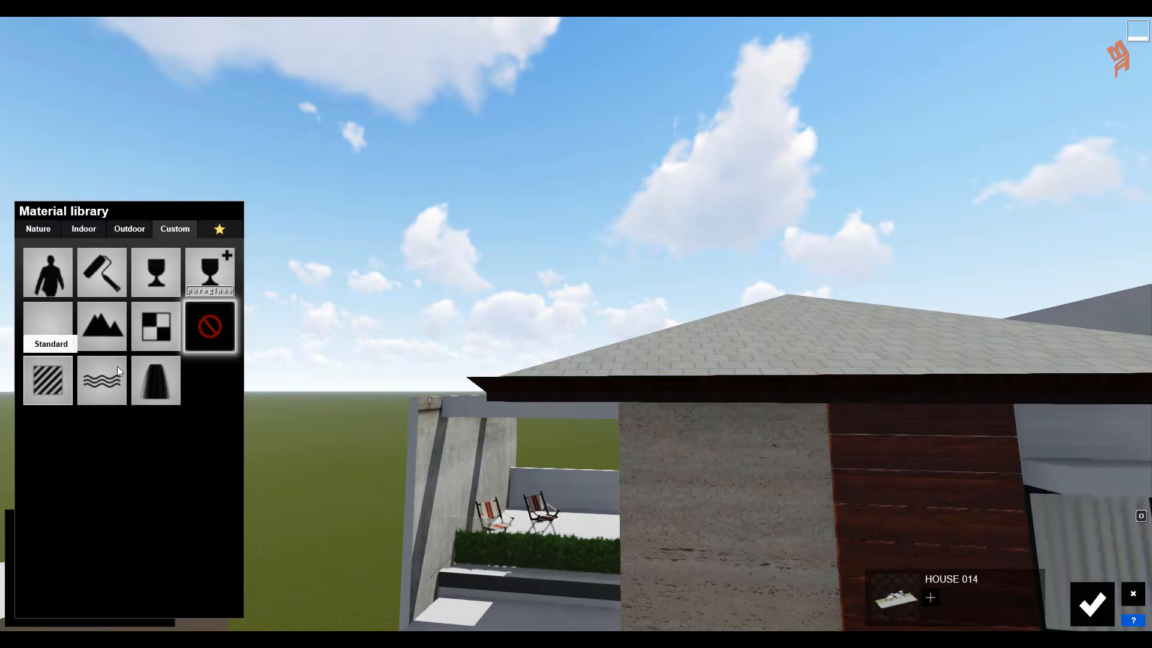
# Give the roof fascia moderate gloss, reflectivity and relief, and set its colorization to 0.4 with a neutral grey
pyautogui.moveTo(93, 430); pyautogui.dragTo(111, 437)
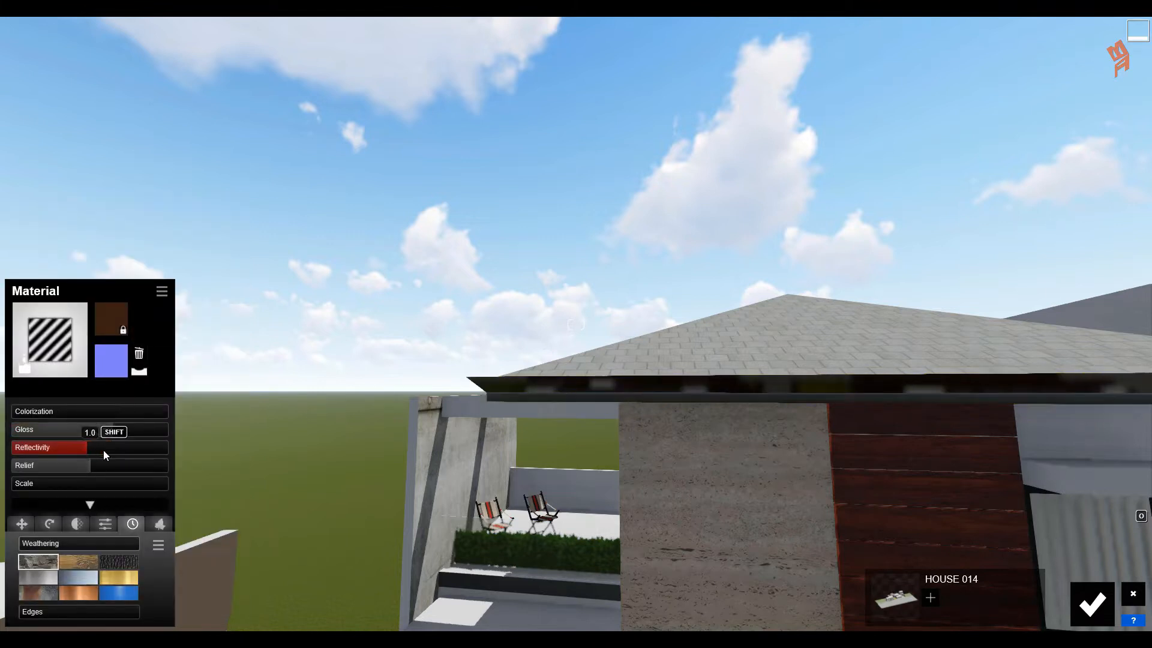
pyautogui.moveTo(128, 452); pyautogui.dragTo(80, 470)
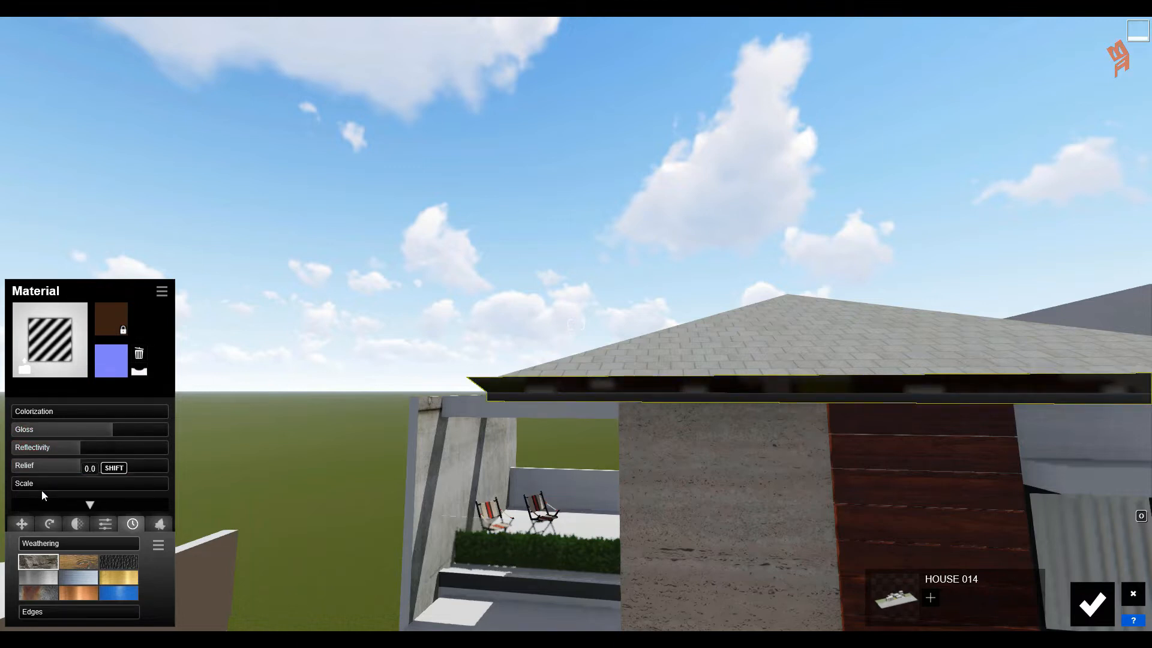
pyautogui.click(66, 411)
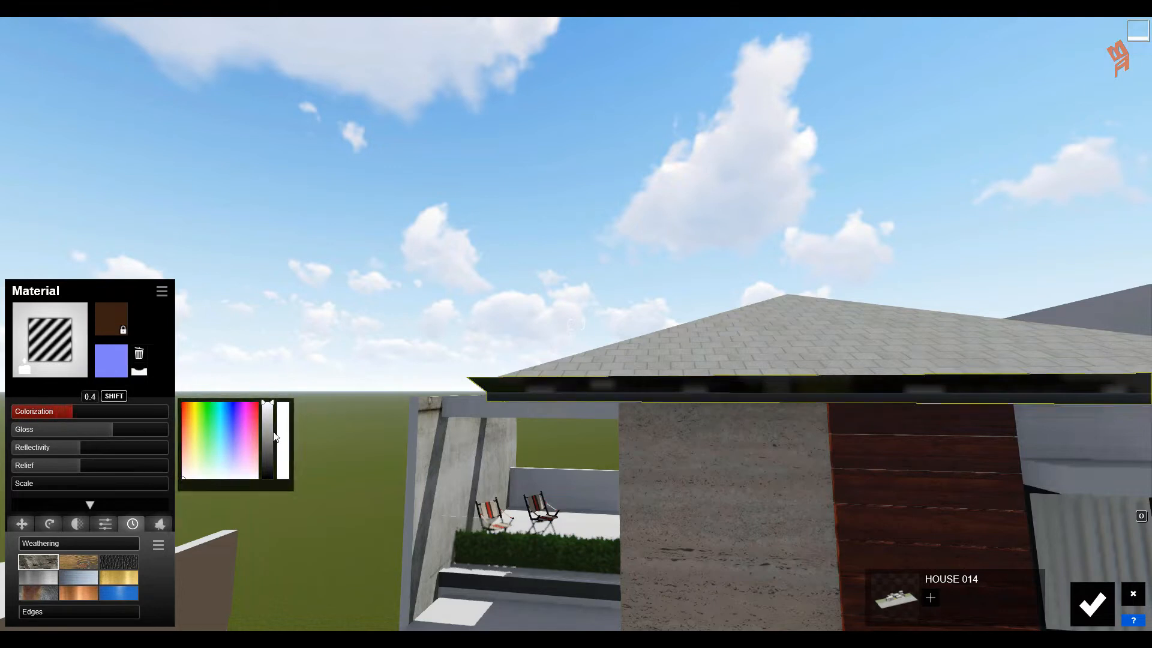
pyautogui.moveTo(267, 457); pyautogui.dragTo(265, 450)
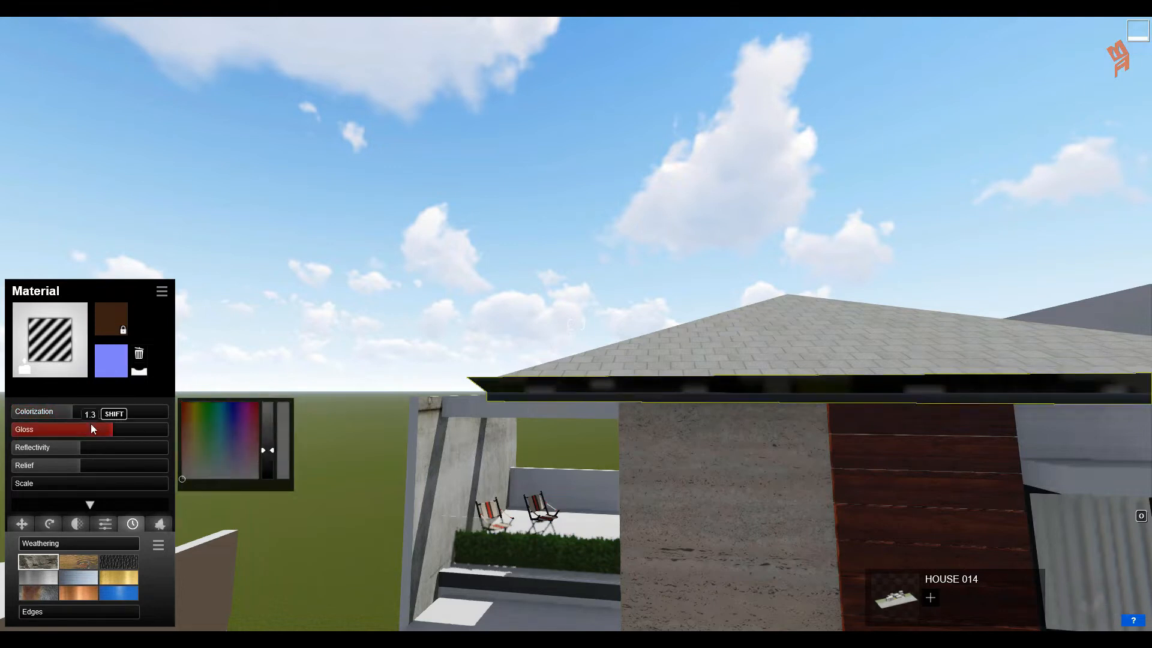
pyautogui.moveTo(80, 435)
pyautogui.mouseDown()
pyautogui.moveTo(99, 433)
pyautogui.moveTo(77, 440)
pyautogui.mouseUp()
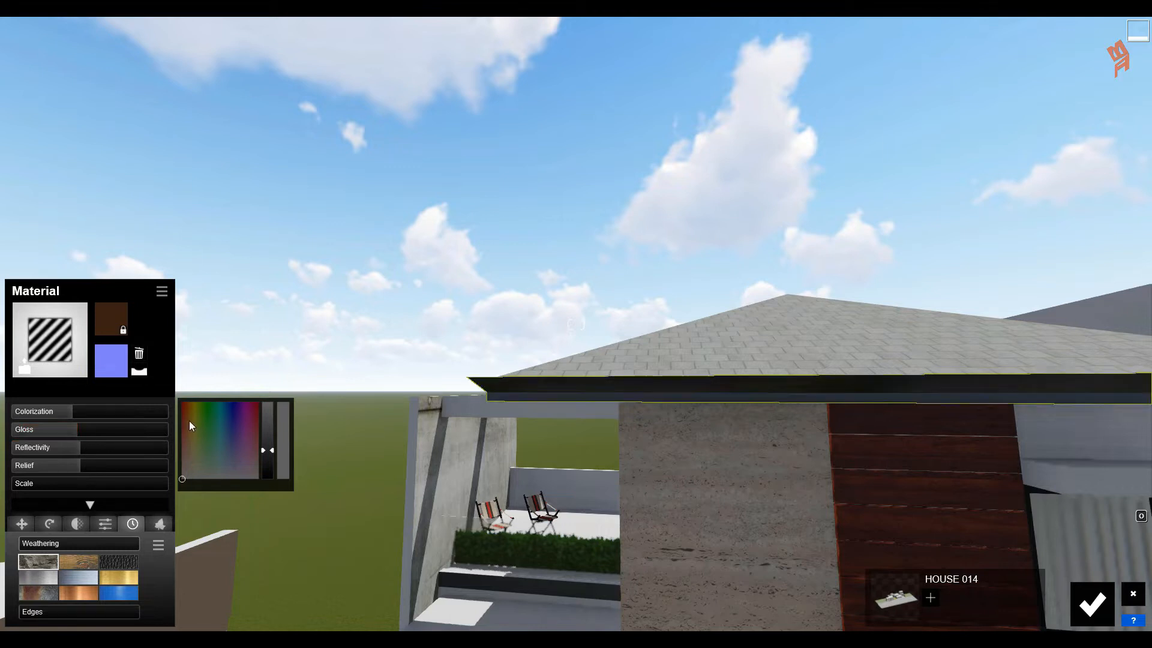
# Replace the grey roof surface with a reddish-brown outdoor roof tile material and set its scale to 2.7
pyautogui.click(603, 369)
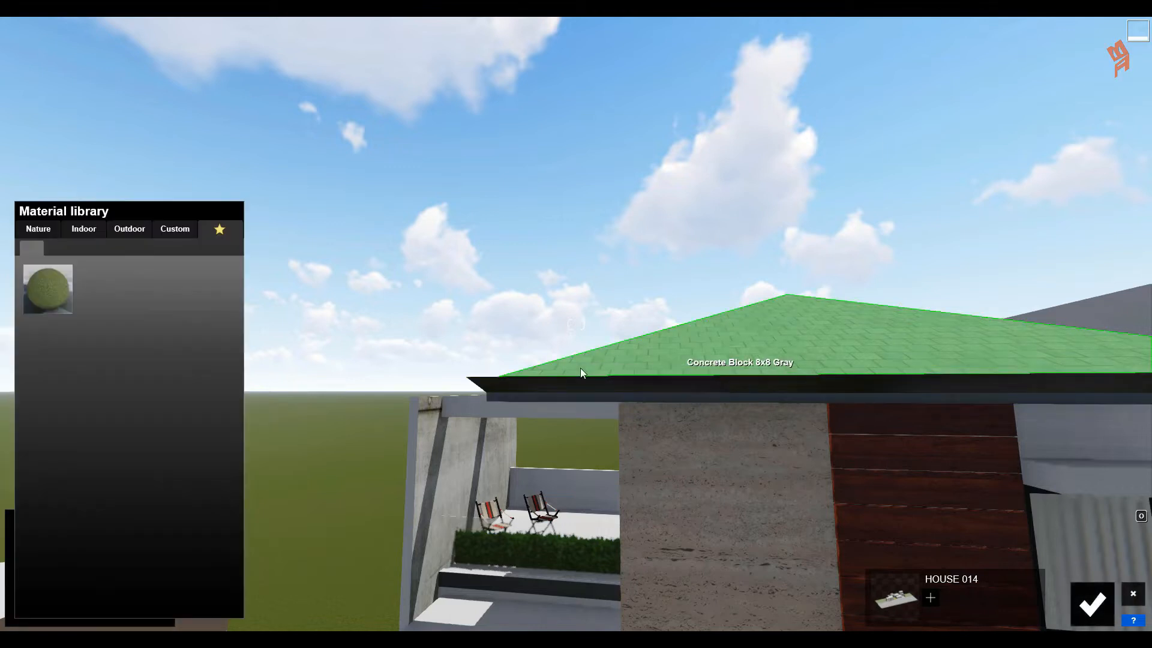
pyautogui.click(176, 232)
pyautogui.click(128, 230)
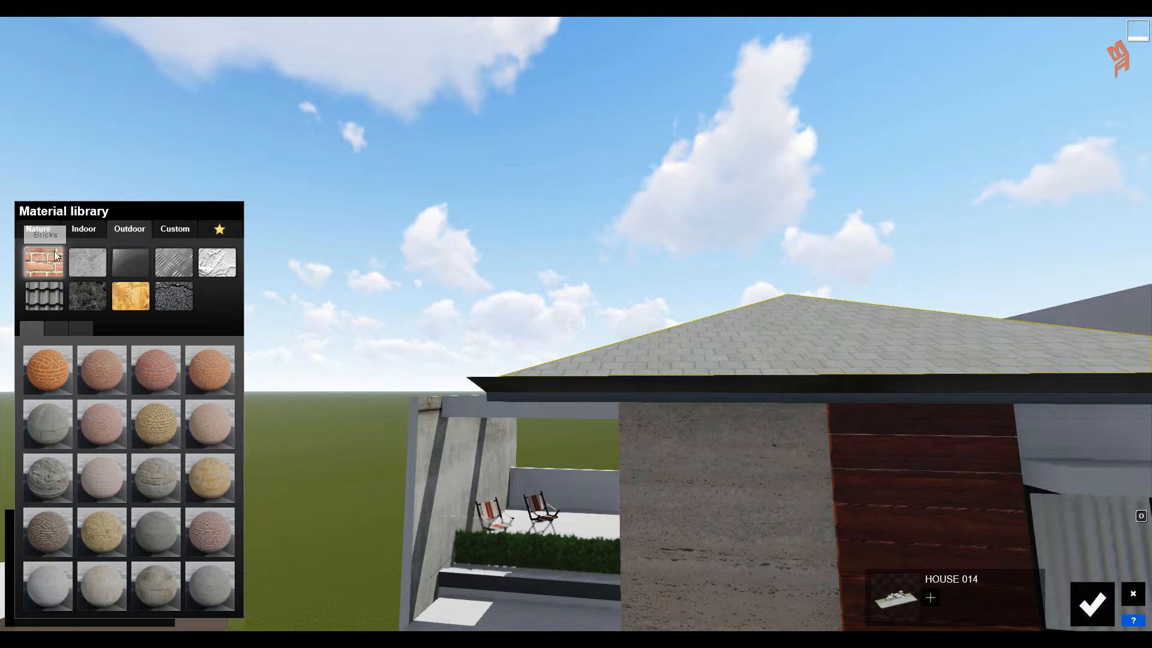
pyautogui.click(43, 295)
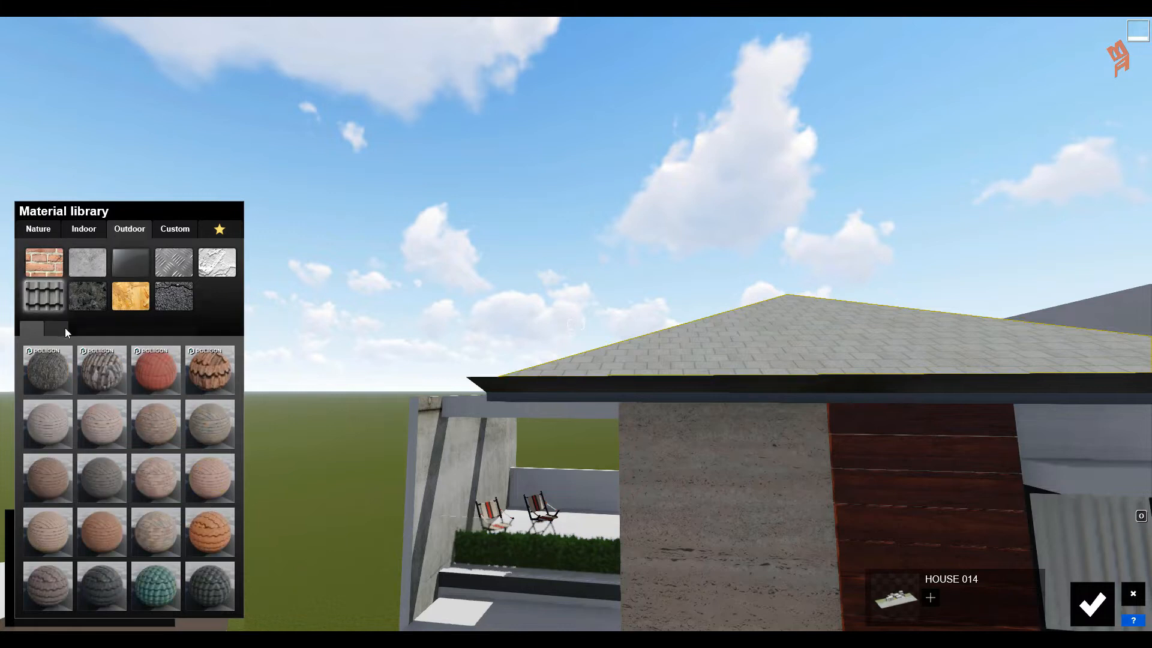
pyautogui.click(49, 331)
pyautogui.click(33, 330)
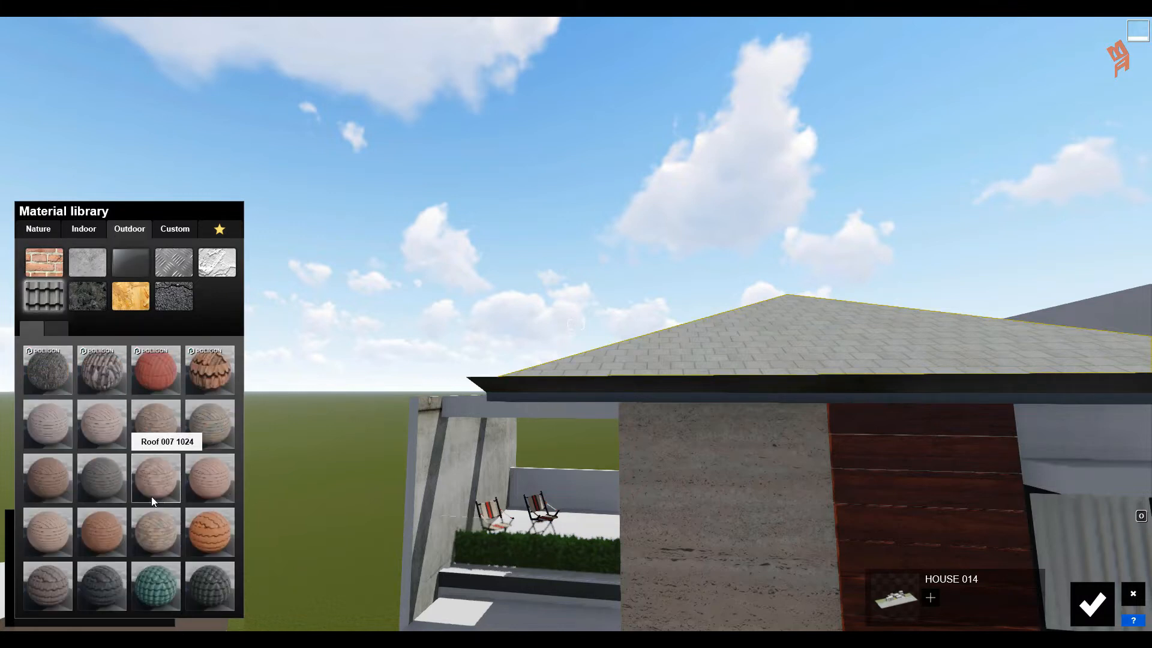
pyautogui.click(49, 478)
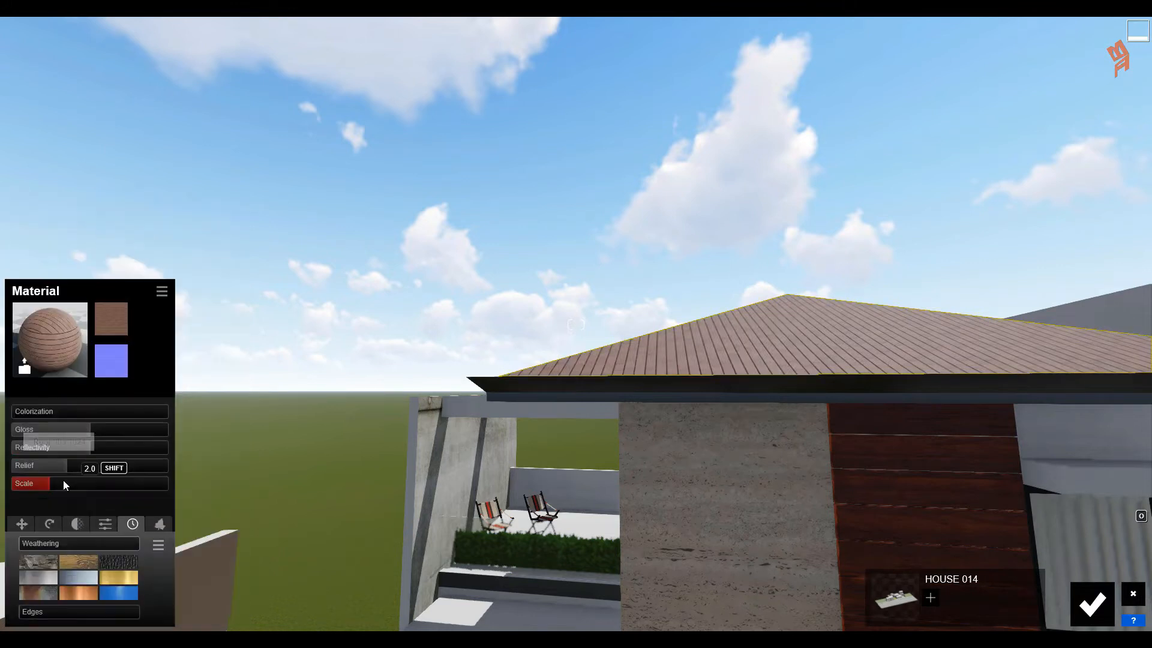
pyautogui.moveTo(50, 485); pyautogui.dragTo(53, 487)
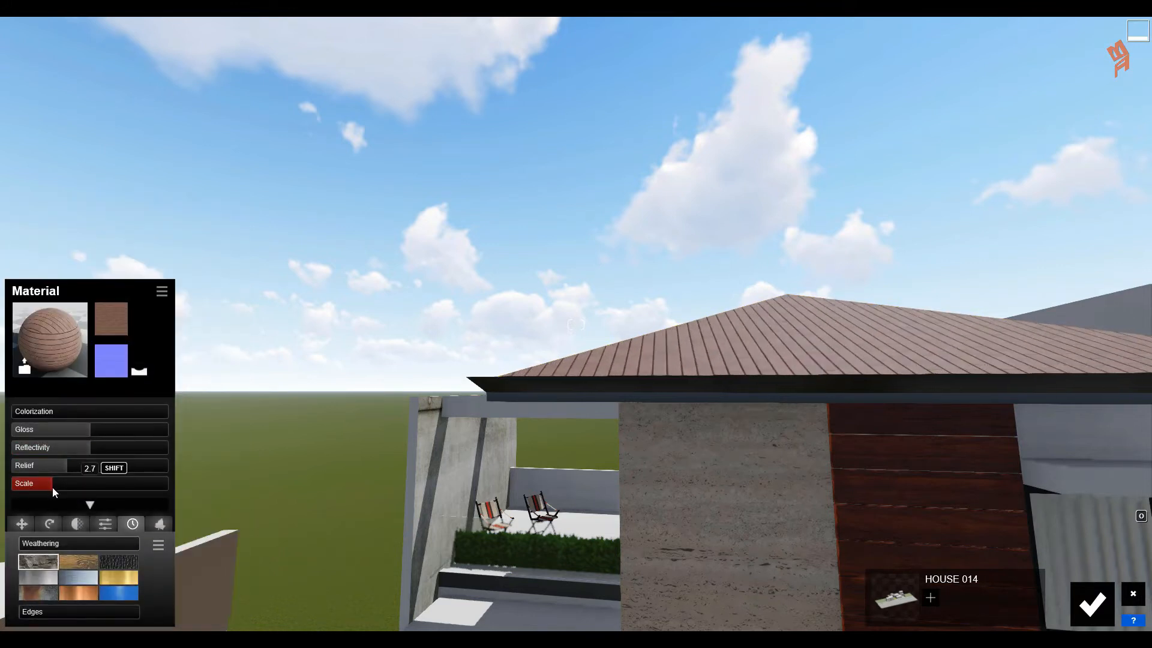
# Replace the neighbouring building's brown wall finish with the beige plaster from the outdoor exterior wall materials
pyautogui.moveTo(694, 415); pyautogui.dragTo(820, 504, button='right')
pyautogui.press('d')
pyautogui.press('s')
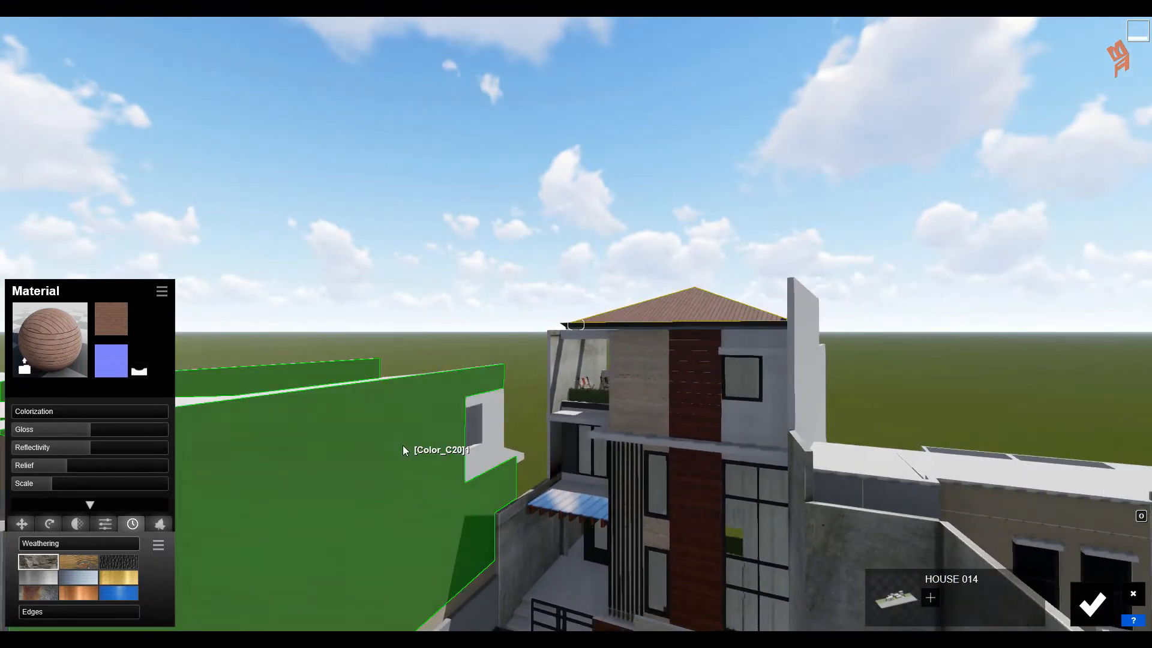
pyautogui.click(402, 445)
pyautogui.click(172, 231)
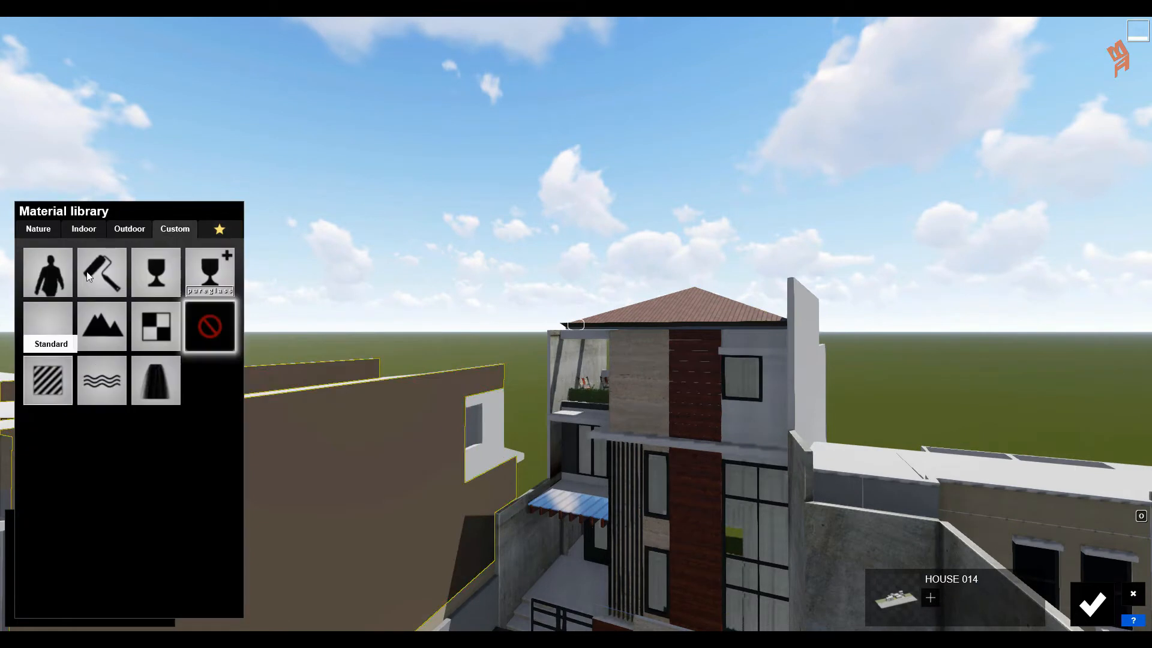
pyautogui.click(129, 229)
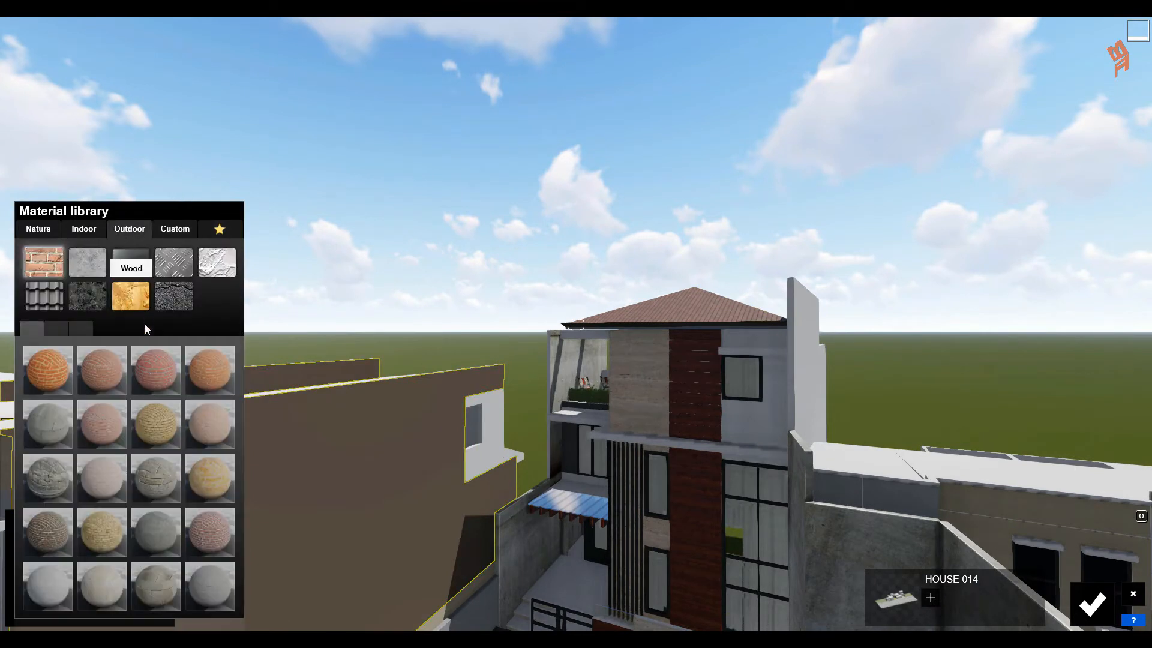
pyautogui.click(82, 261)
pyautogui.click(213, 274)
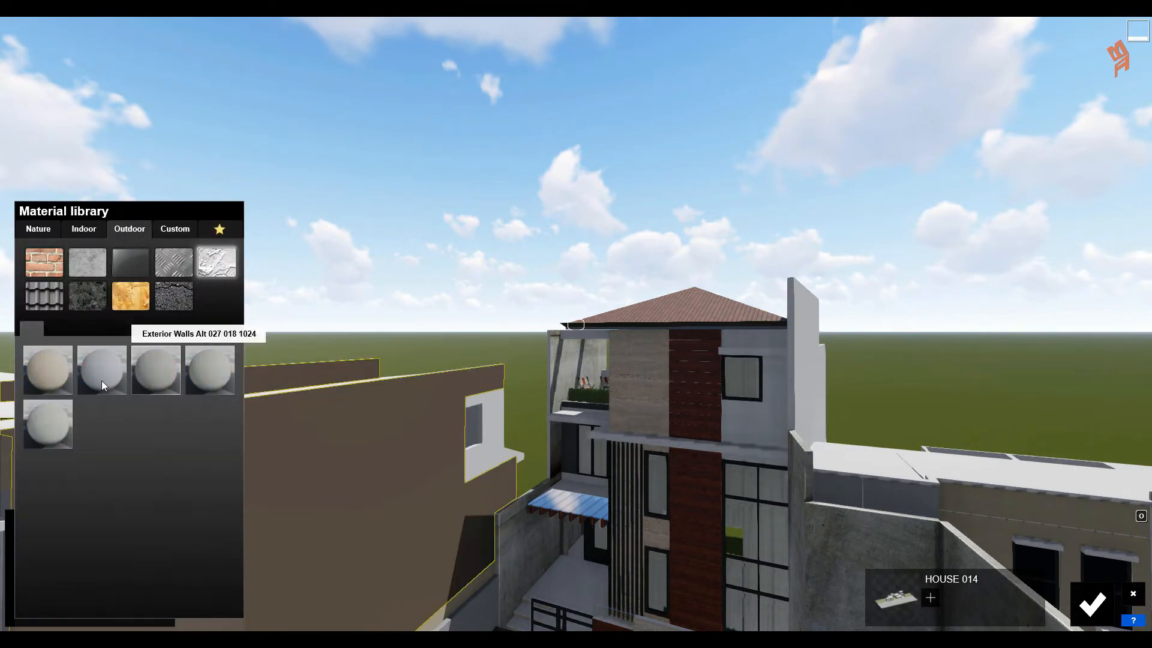
pyautogui.click(52, 377)
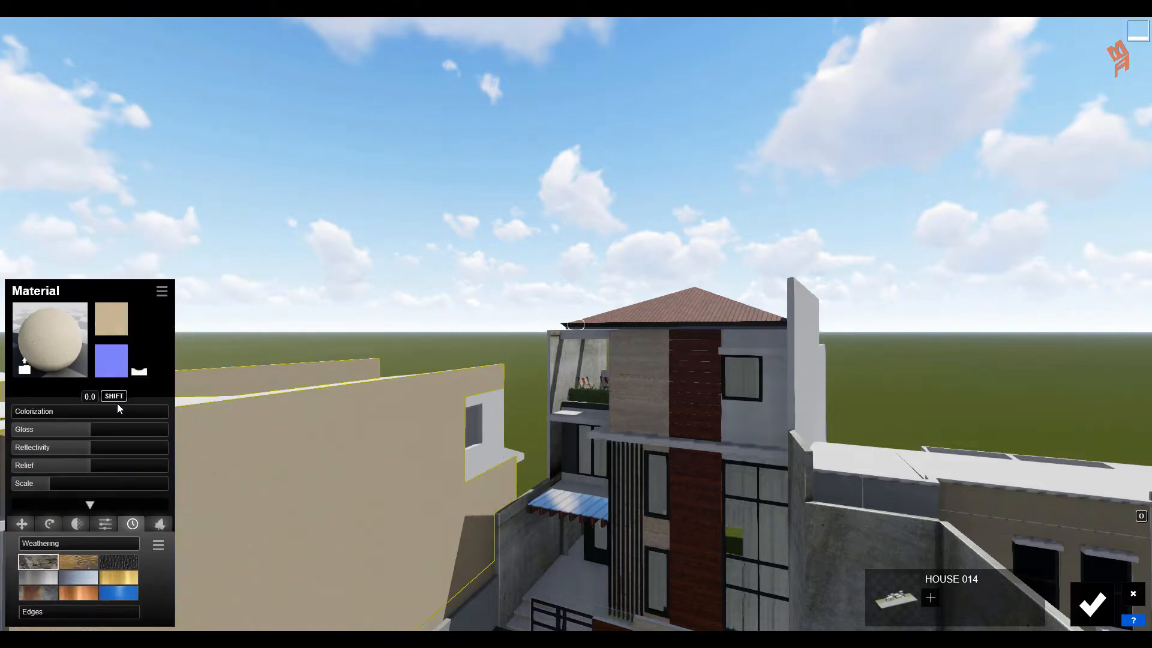
# Apply the bluish-white outdoor plaster to the white walls, and reduce the gloss and reflectivity of this and the neighbouring beige plaster
pyautogui.click(496, 459)
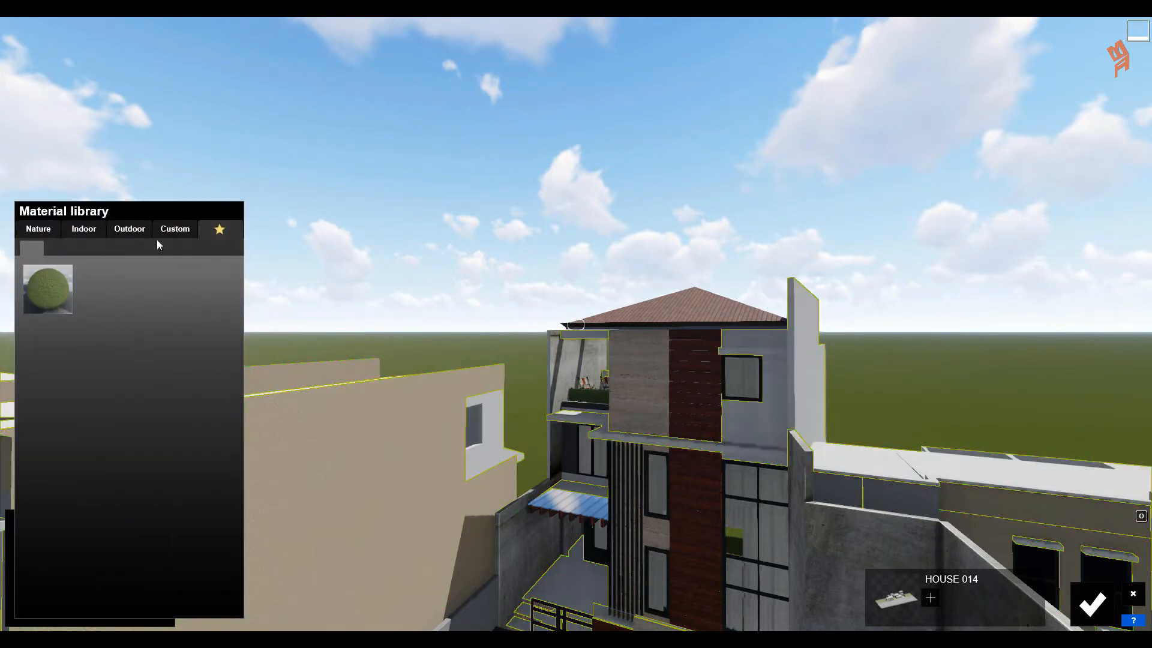
pyautogui.click(163, 233)
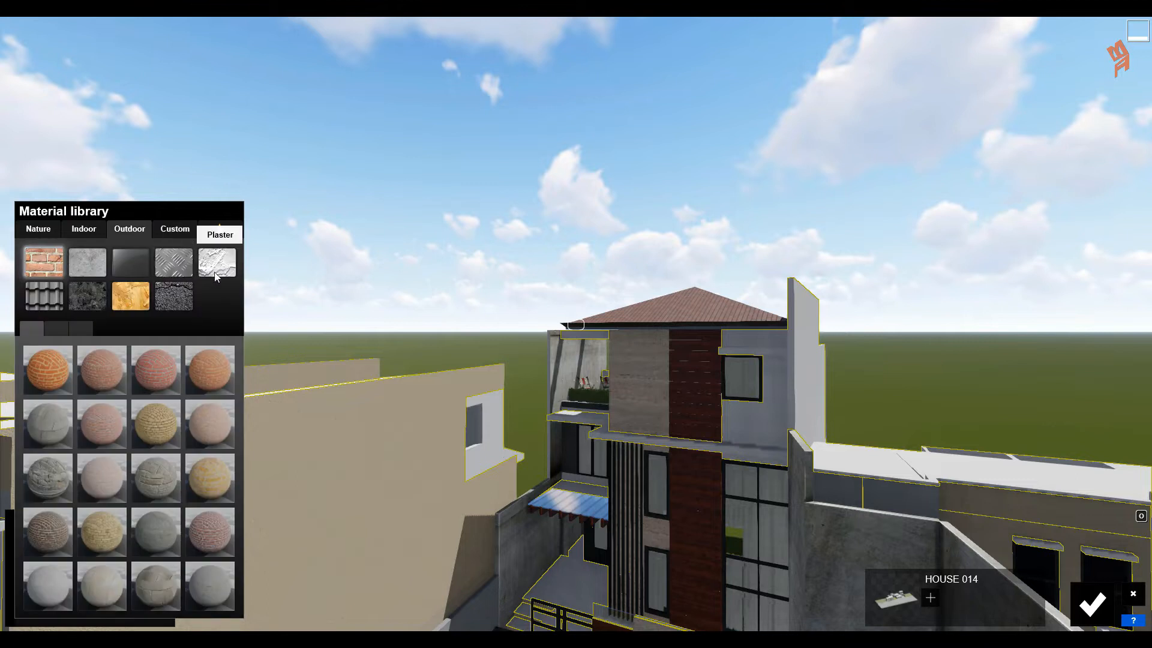
pyautogui.click(216, 275)
pyautogui.click(104, 369)
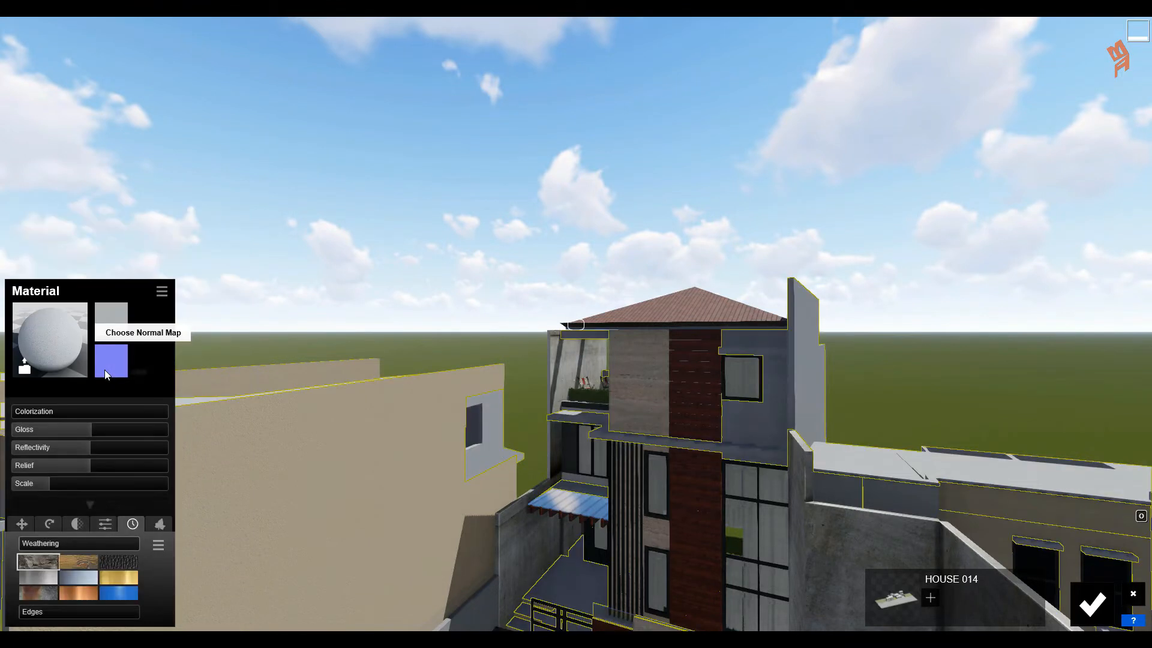
pyautogui.moveTo(70, 428); pyautogui.dragTo(40, 452)
pyautogui.click(299, 456)
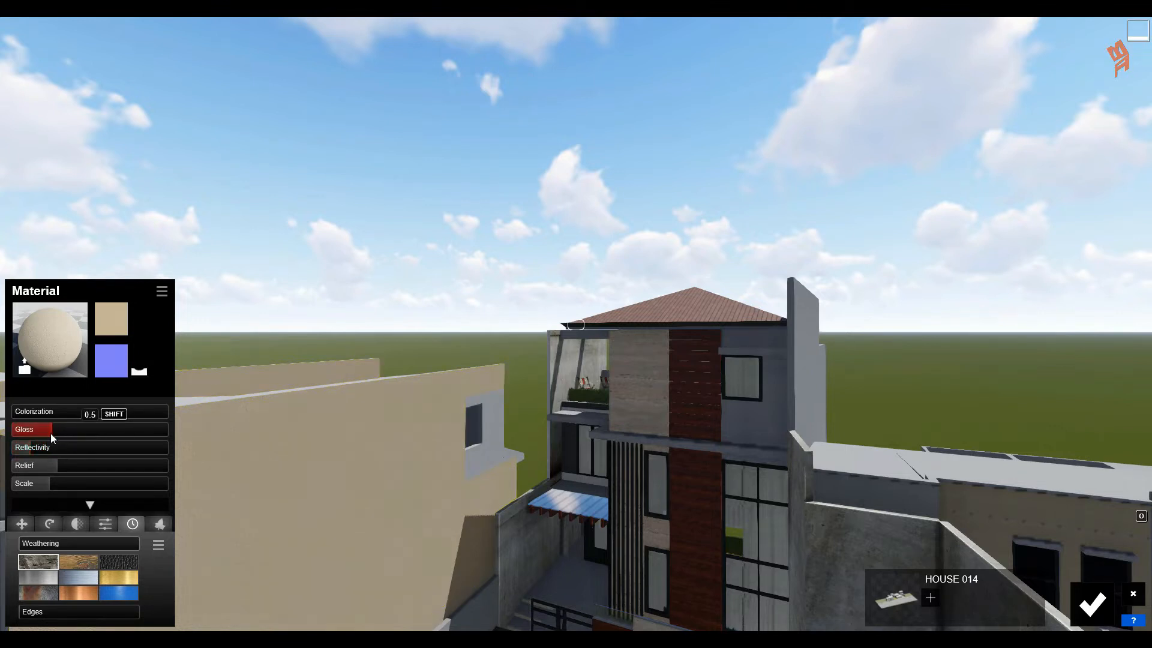
# Replace the neighbouring building's grey facade panels with a grey outdoor plaster and lower its gloss, reflectivity and relief
pyautogui.press('a')
pyautogui.press('s')
pyautogui.moveTo(551, 462); pyautogui.dragTo(452, 416, button='right')
pyautogui.press('s')
pyautogui.press('s')
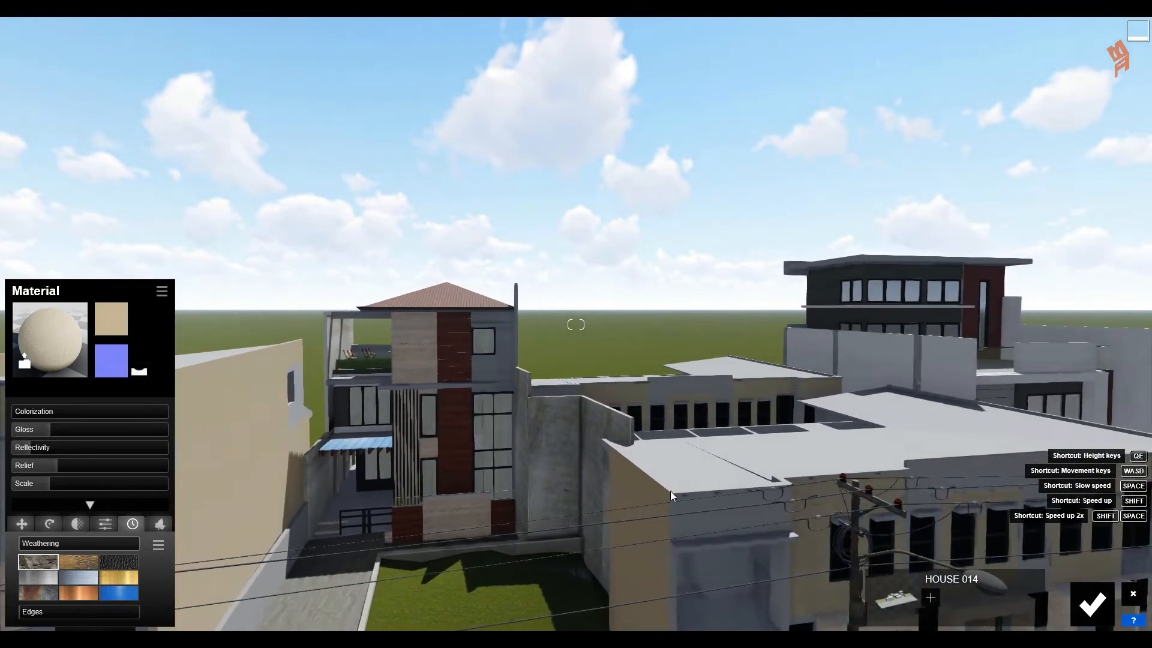
pyautogui.click(744, 516)
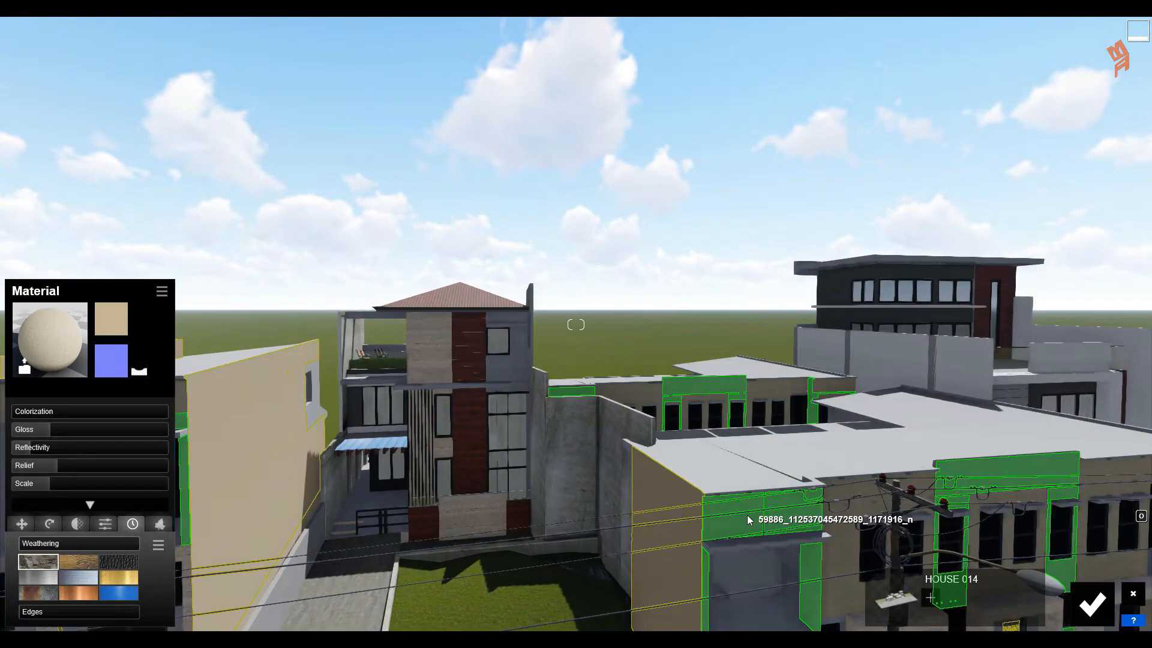
pyautogui.click(179, 234)
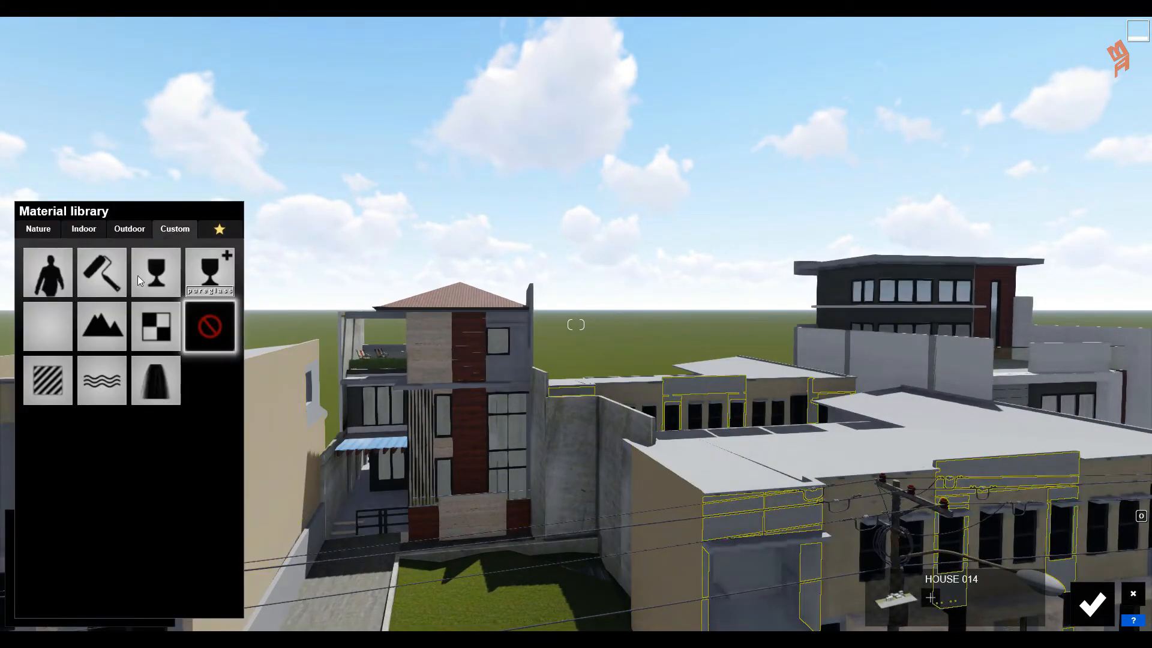
pyautogui.click(124, 229)
pyautogui.click(97, 249)
pyautogui.click(162, 305)
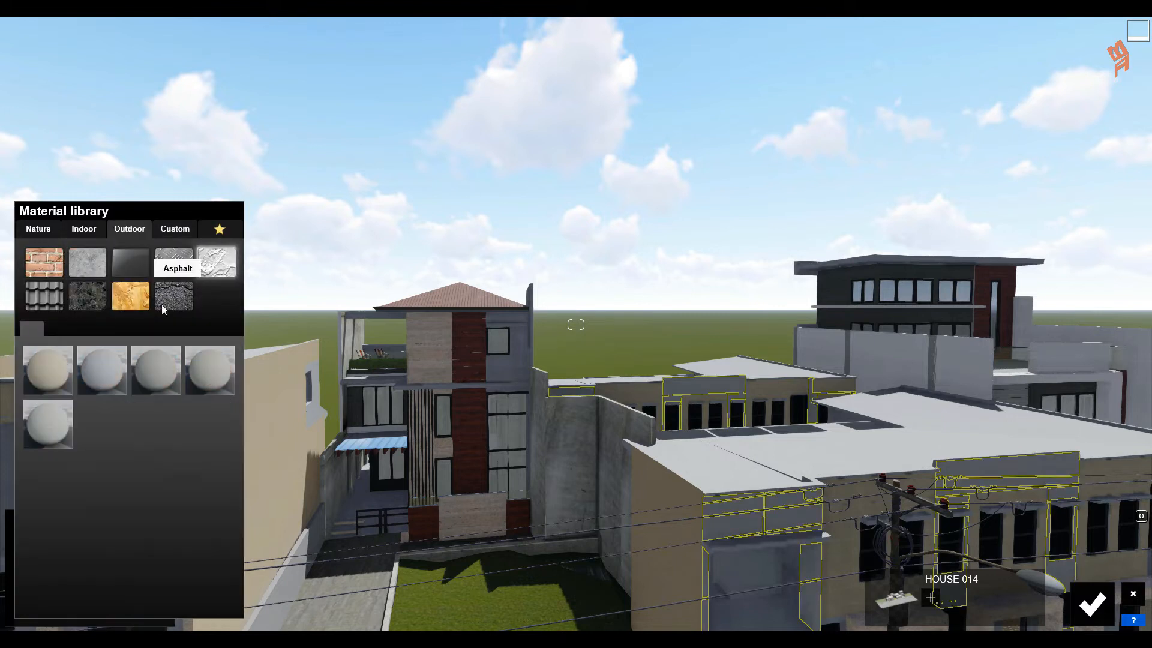
pyautogui.click(161, 370)
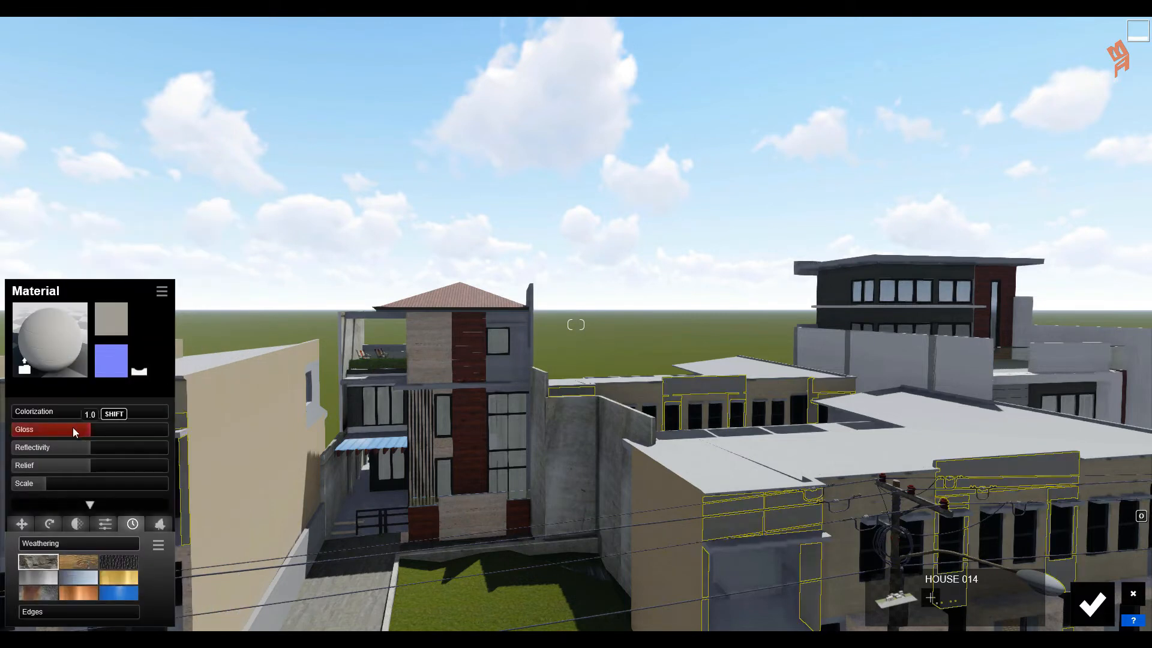
pyautogui.moveTo(84, 447); pyautogui.dragTo(52, 465)
# Select the street lamp's Translucent_Glass_Gray lens for material editing
pyautogui.moveTo(384, 373); pyautogui.dragTo(361, 403, button='right')
pyautogui.press('s')
pyautogui.press('e')
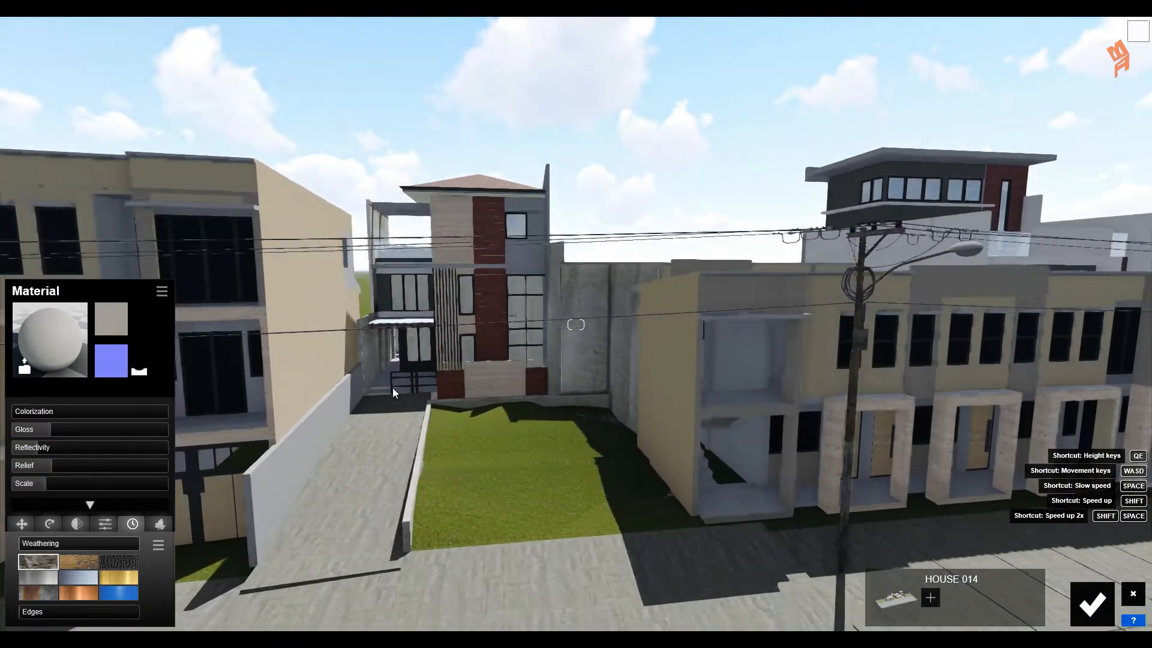
pyautogui.press('d')
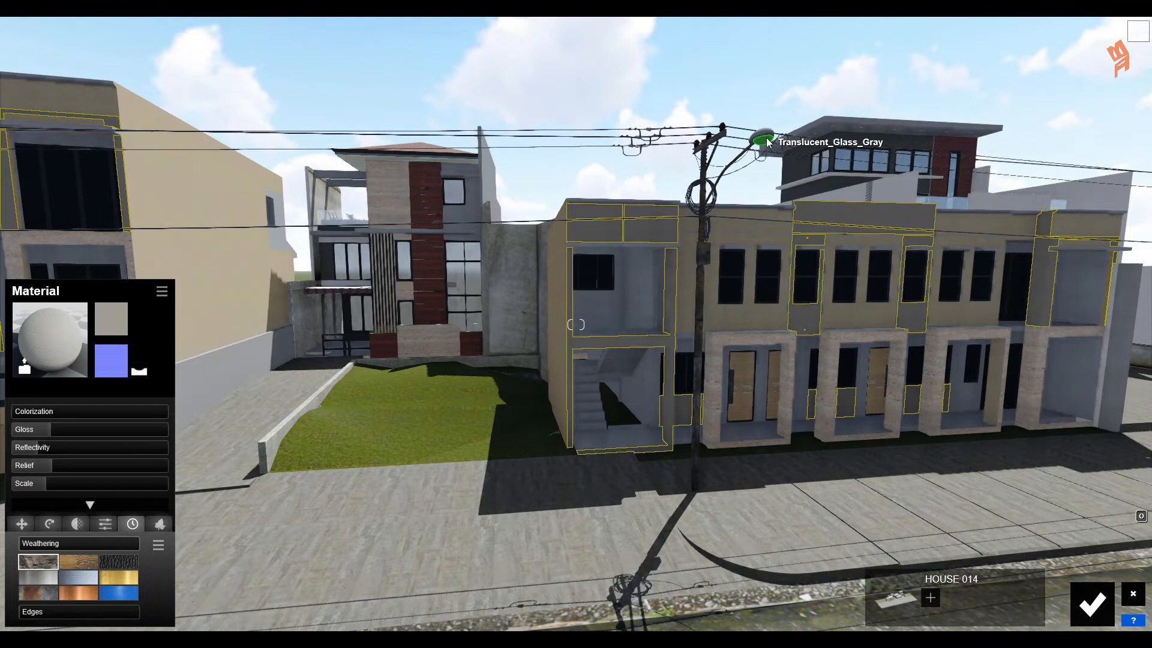
pyautogui.click(760, 140)
# Try the Lightmap custom material on the street lamp lens with adjusted lightmap, lightmap multiply and ambient values
pyautogui.click(186, 231)
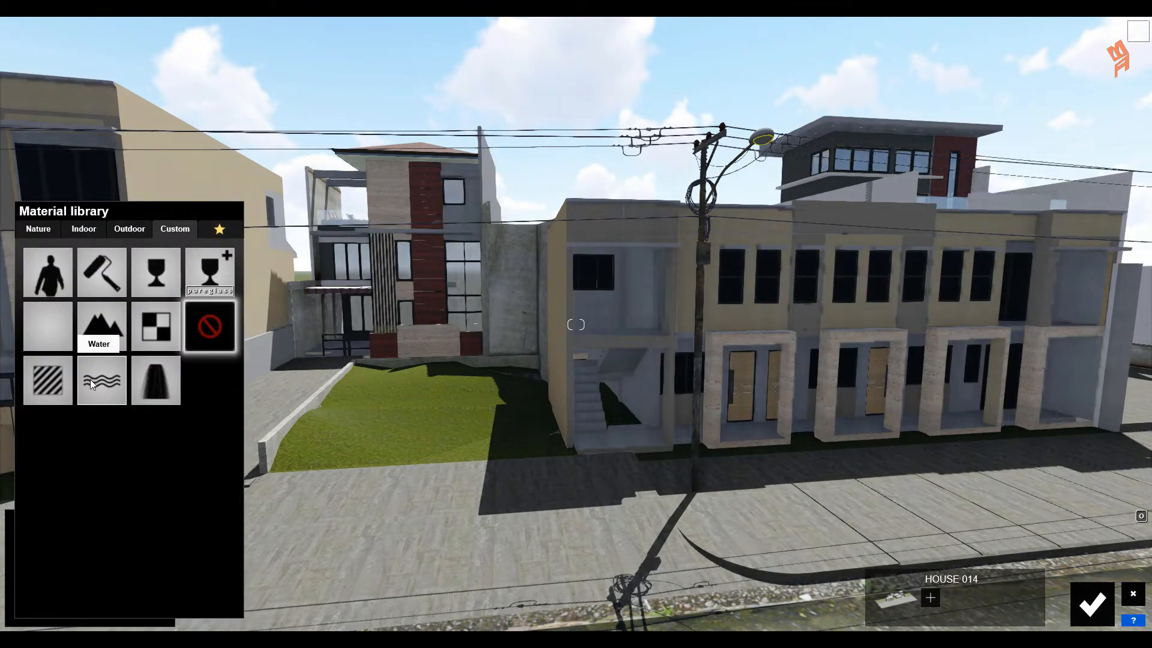
pyautogui.click(157, 333)
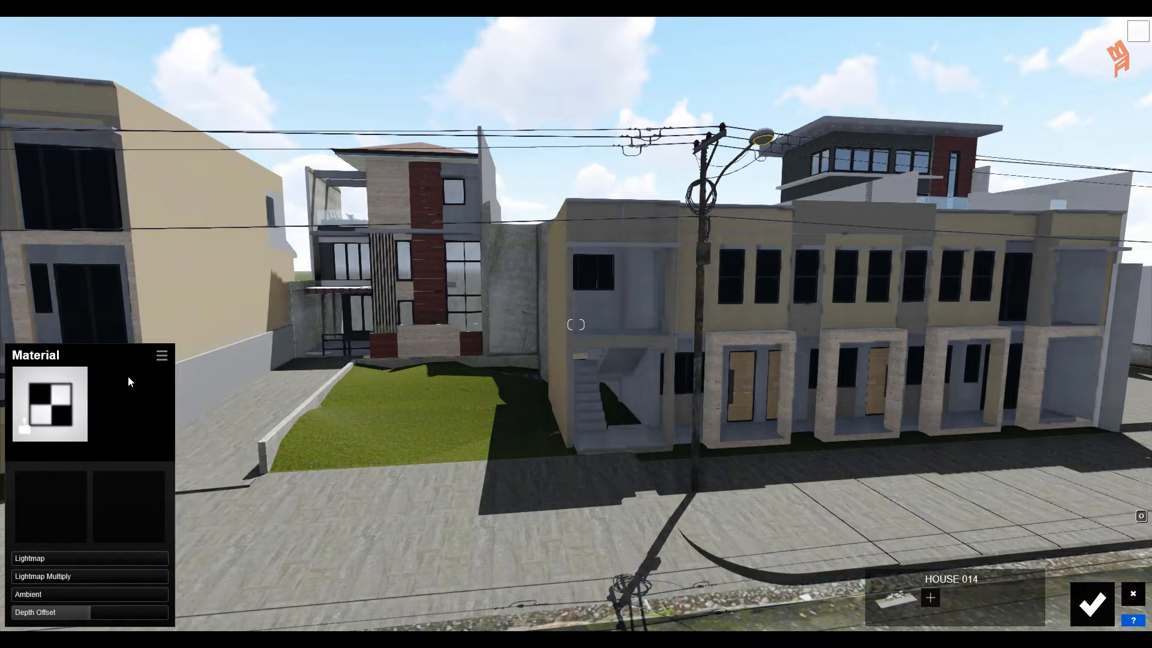
pyautogui.moveTo(70, 559)
pyautogui.mouseDown()
pyautogui.moveTo(25, 561)
pyautogui.moveTo(81, 560)
pyautogui.moveTo(65, 581)
pyautogui.mouseUp()
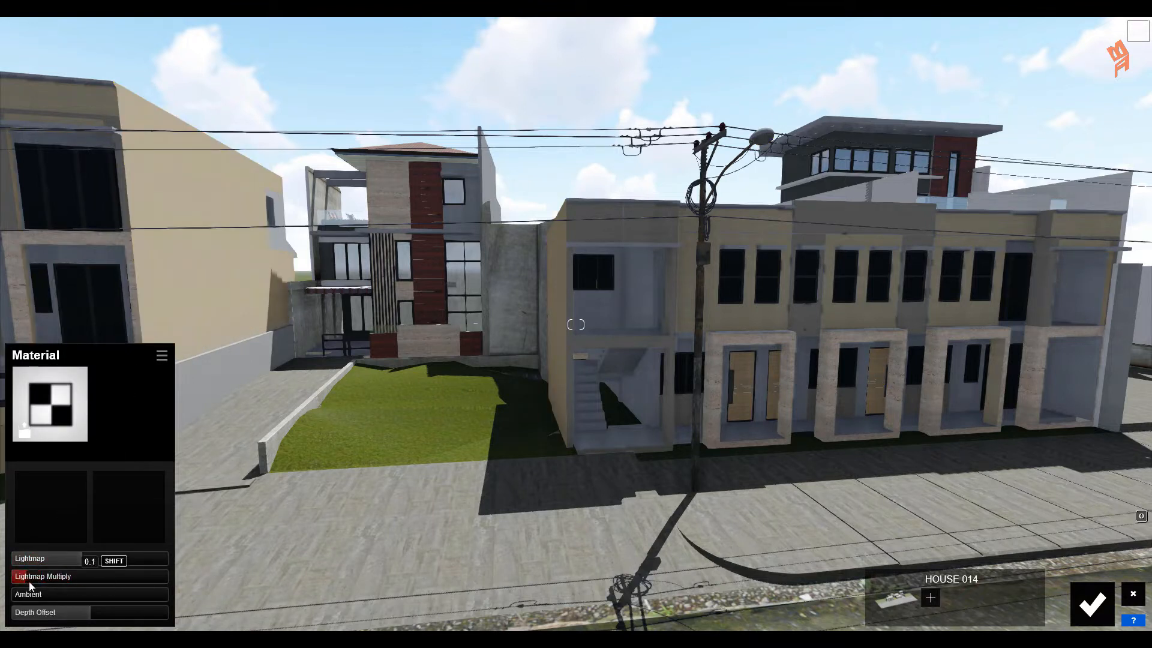
# Assign the Standard custom material to the street lamp lens, give it a low emissive value and set texture alpha to emissive
pyautogui.click(49, 403)
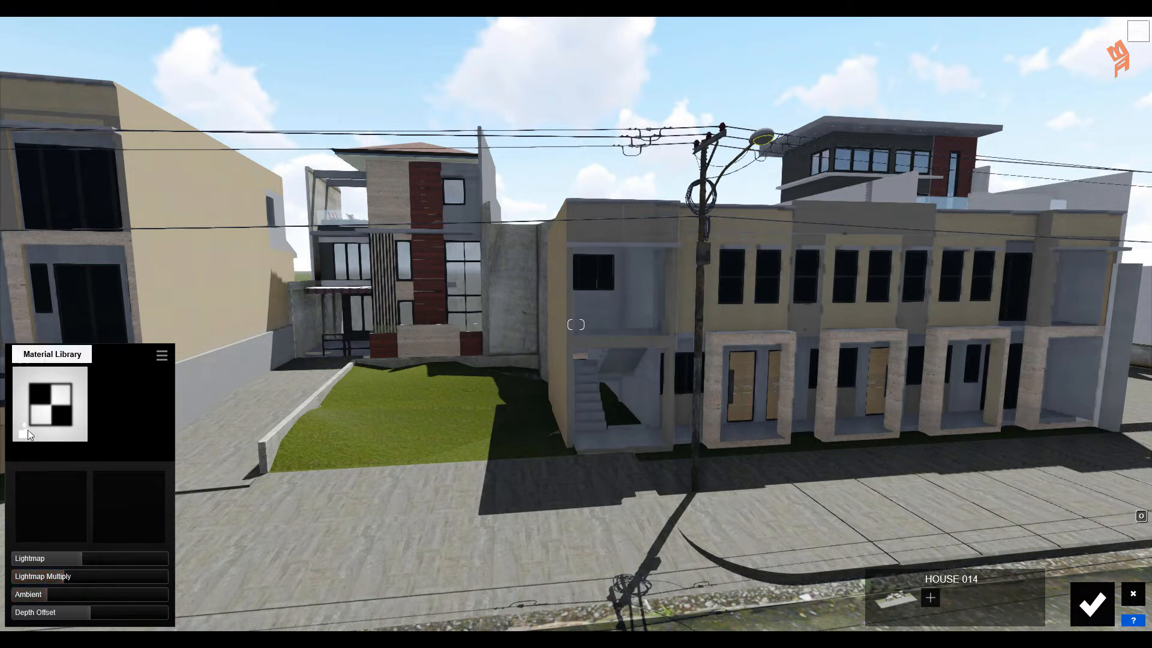
pyautogui.click(54, 375)
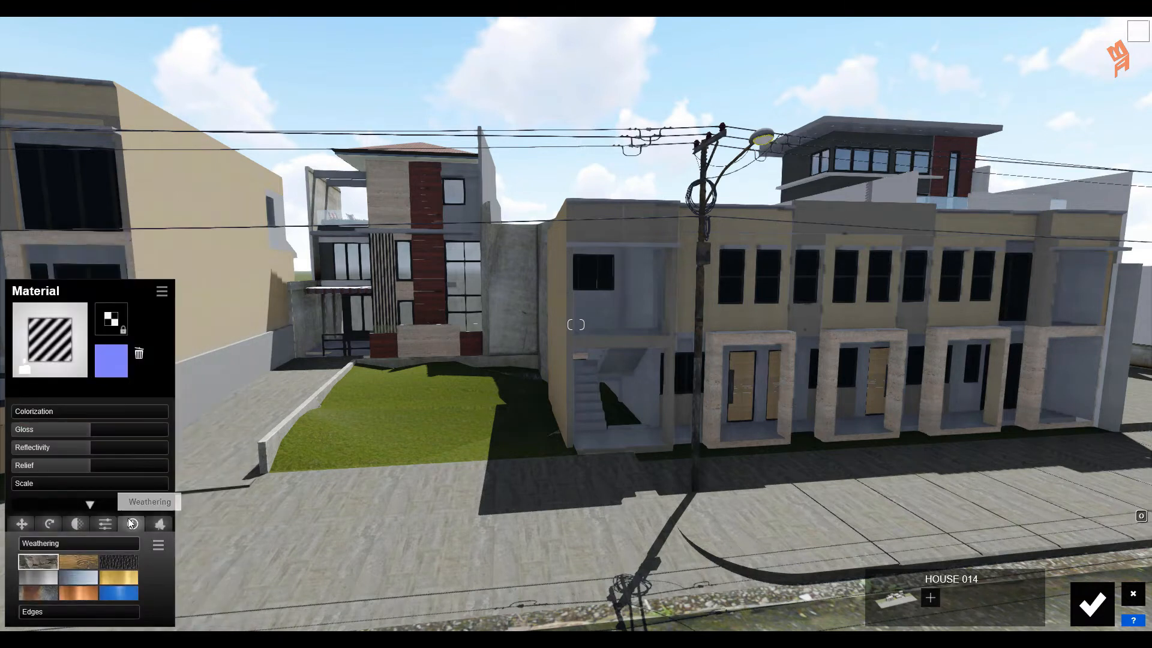
pyautogui.click(107, 525)
pyautogui.moveTo(81, 545); pyautogui.dragTo(51, 546)
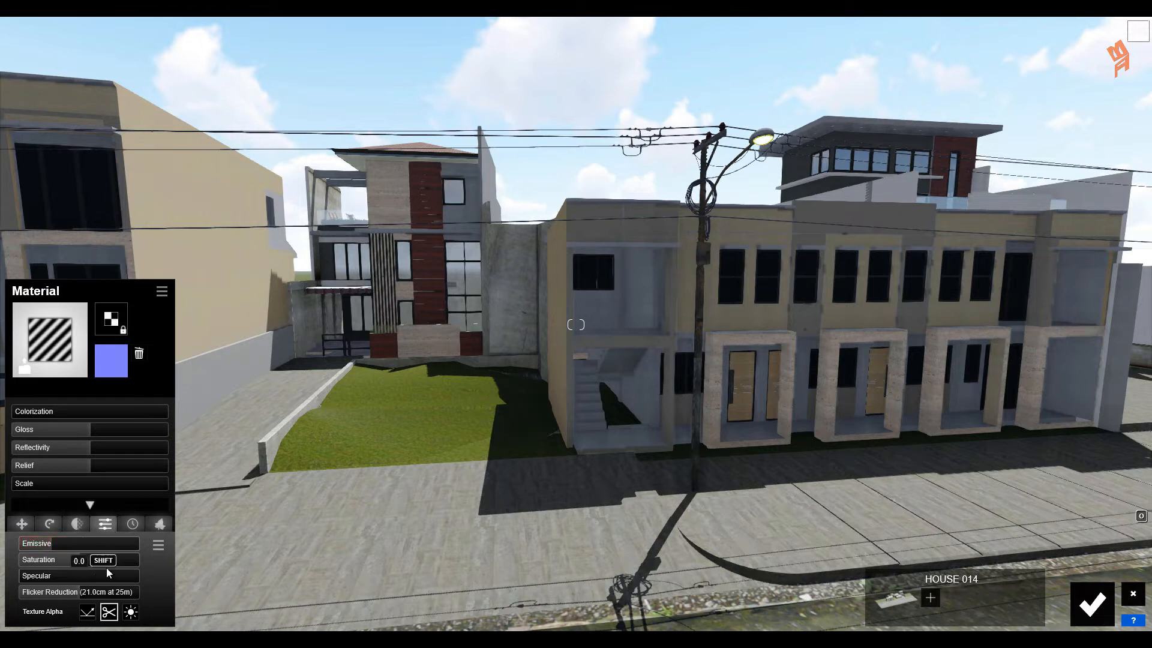
pyautogui.click(129, 616)
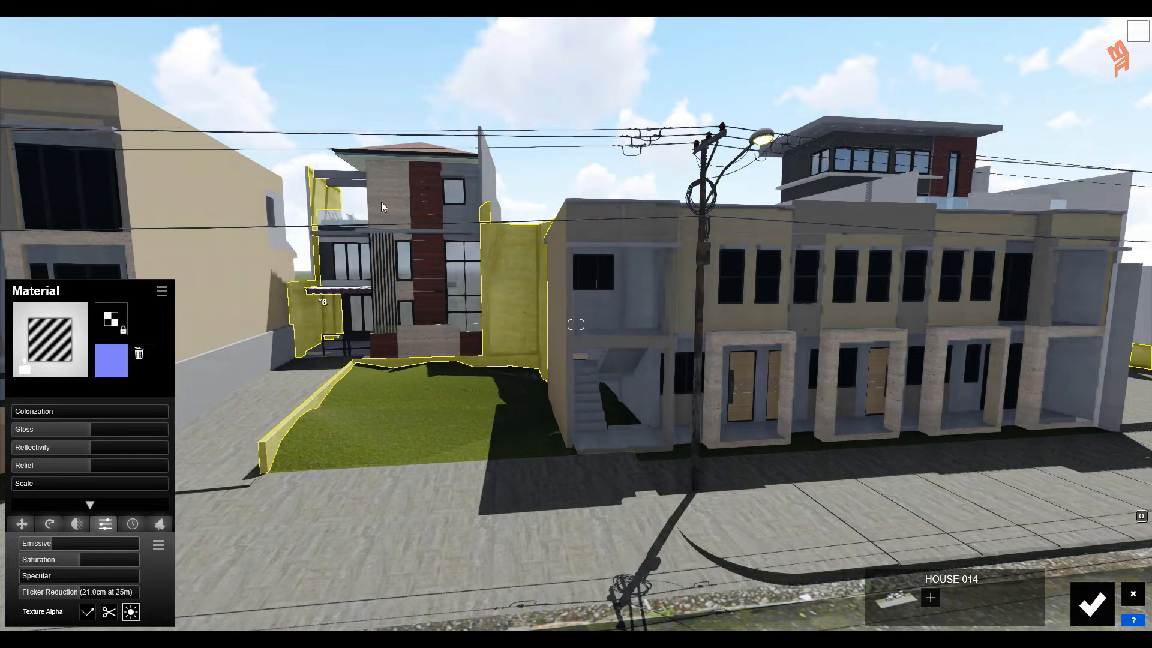
# Assign the Standard custom material to the asphalt road and reduce its gloss and reflectivity to low values
pyautogui.press('s')
pyautogui.moveTo(576, 324); pyautogui.dragTo(496, 304, button='right')
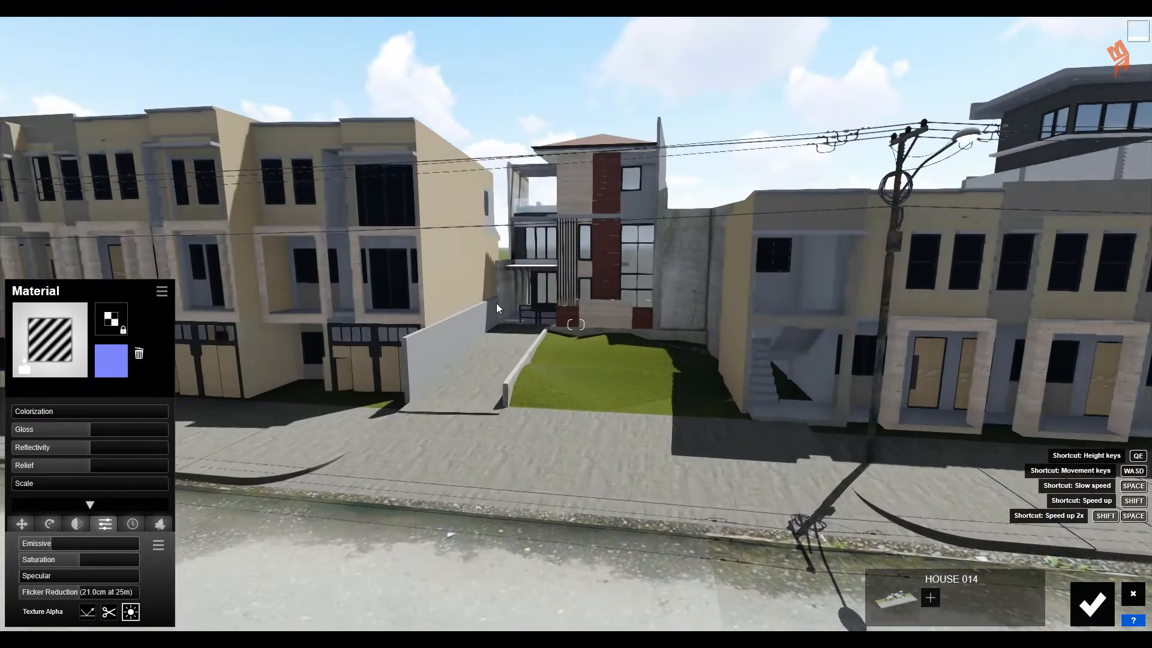
pyautogui.click(494, 538)
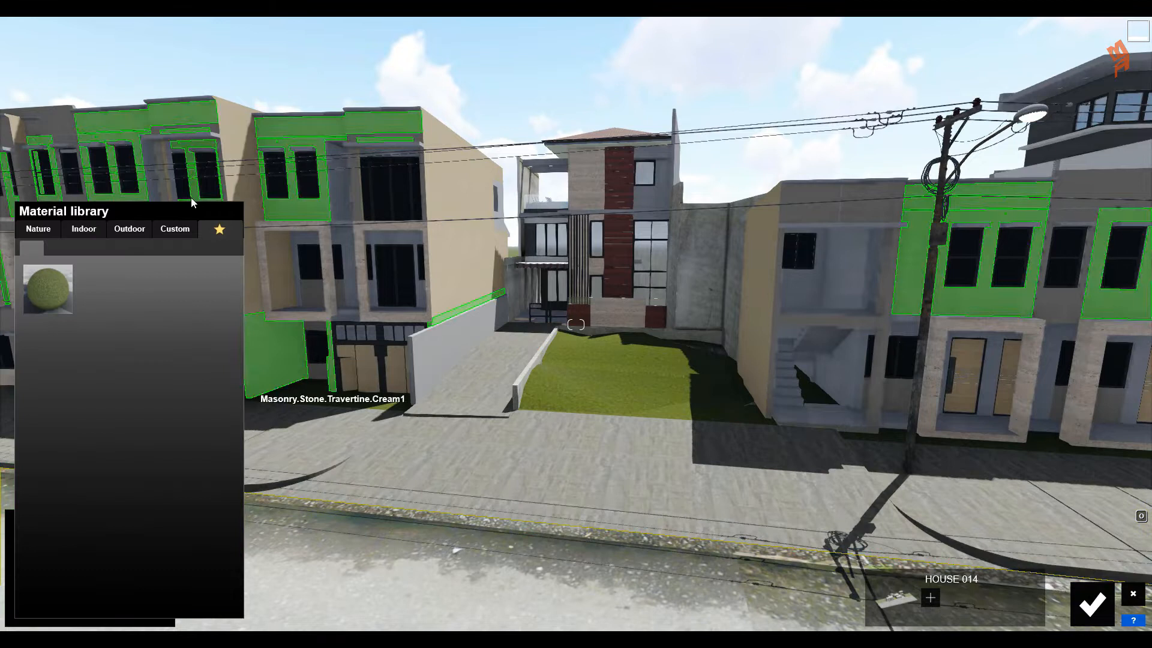
pyautogui.click(174, 229)
pyautogui.click(47, 380)
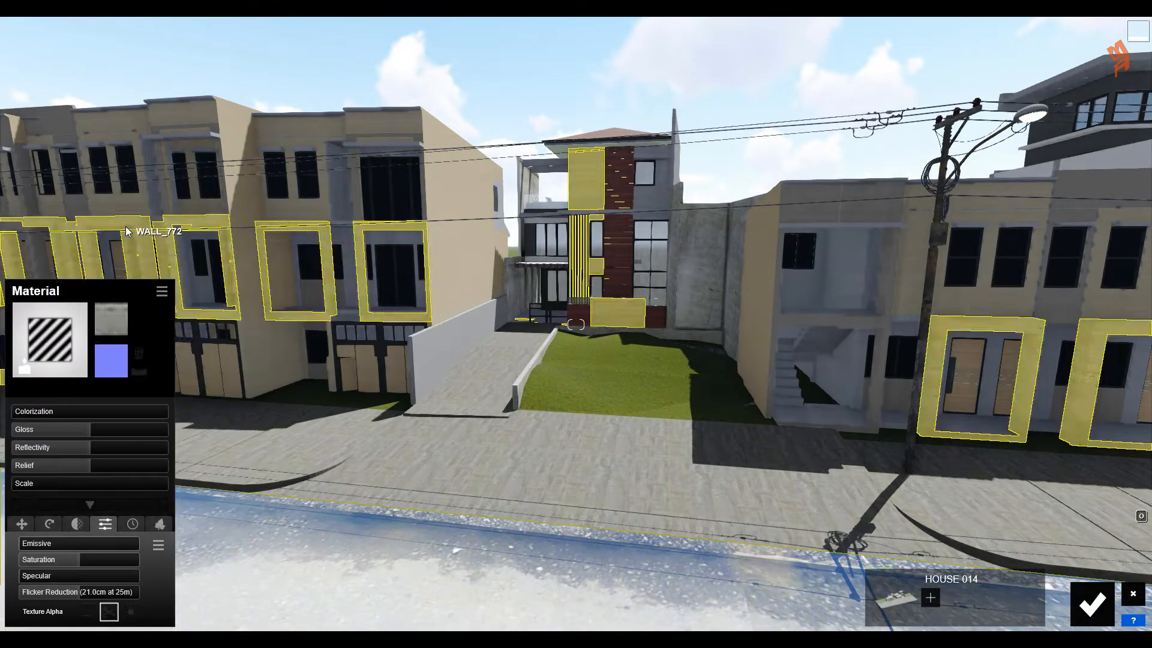
pyautogui.moveTo(65, 448); pyautogui.dragTo(38, 430)
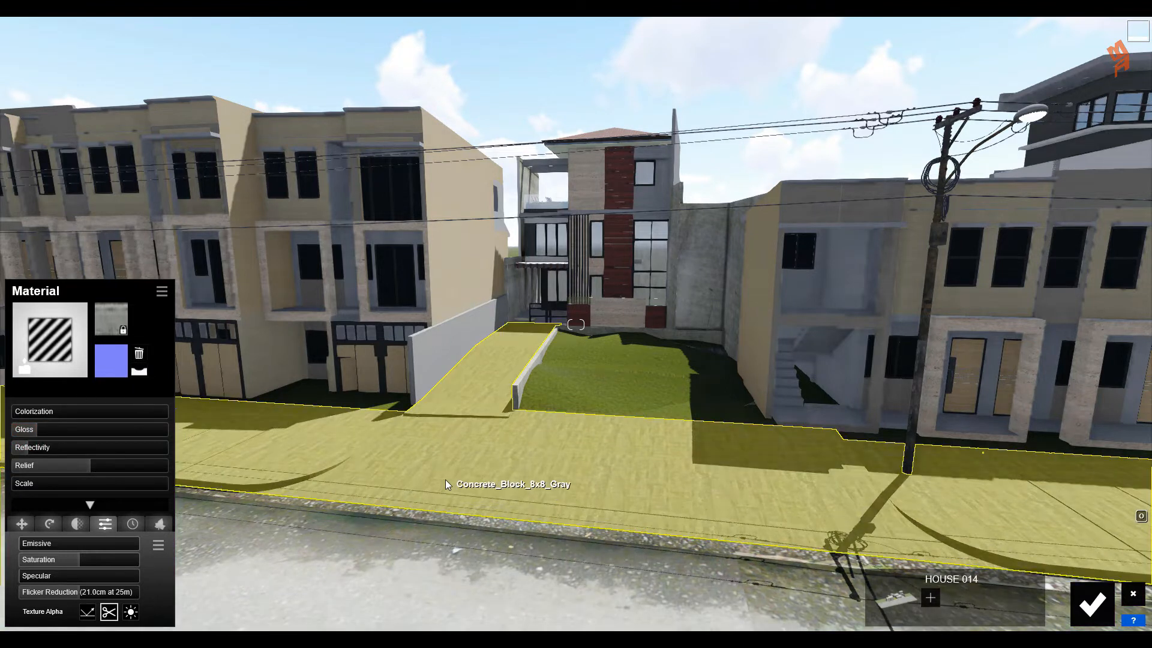
# Set the gloss of the grey concrete block paving to about 0.5
pyautogui.click(445, 484)
pyautogui.click(58, 431)
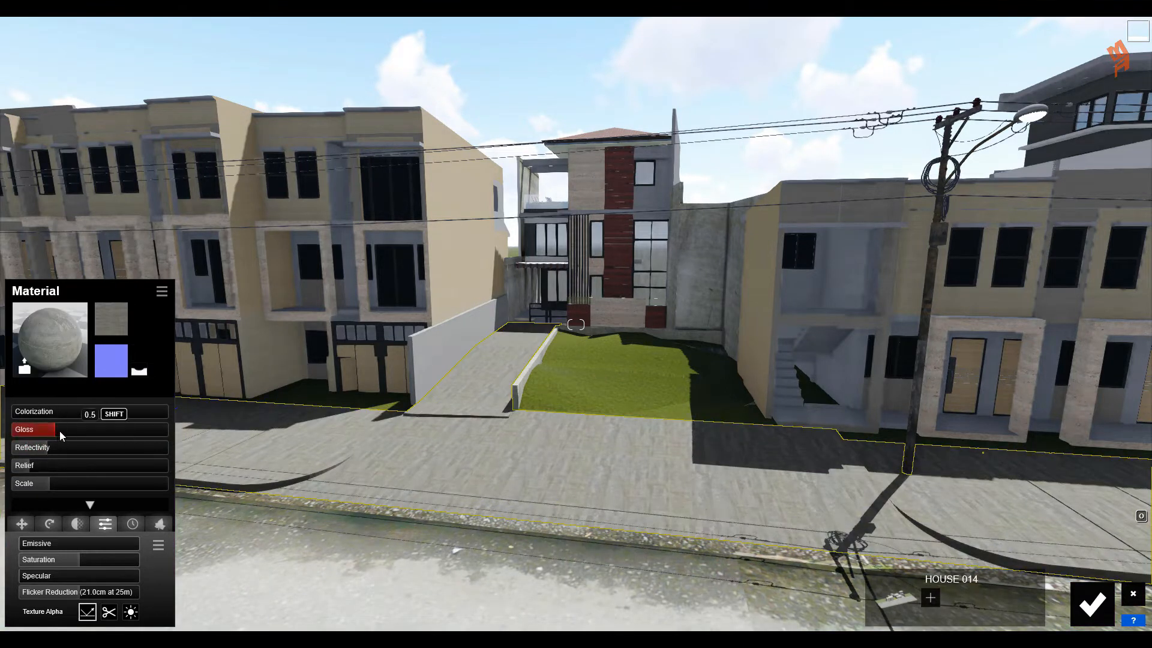
# Assign the Standard custom material to the overhead power lines, with high gloss, moderate reflectivity and a dark blue-grey colorization
pyautogui.press('s')
pyautogui.press('w')
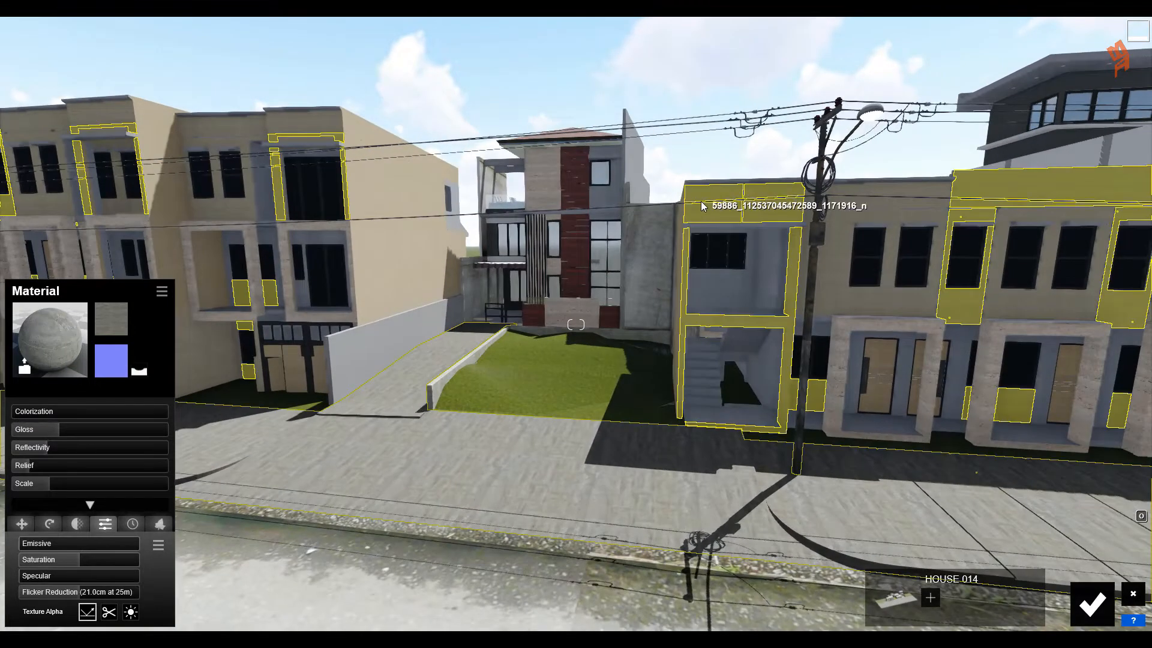
pyautogui.click(677, 205)
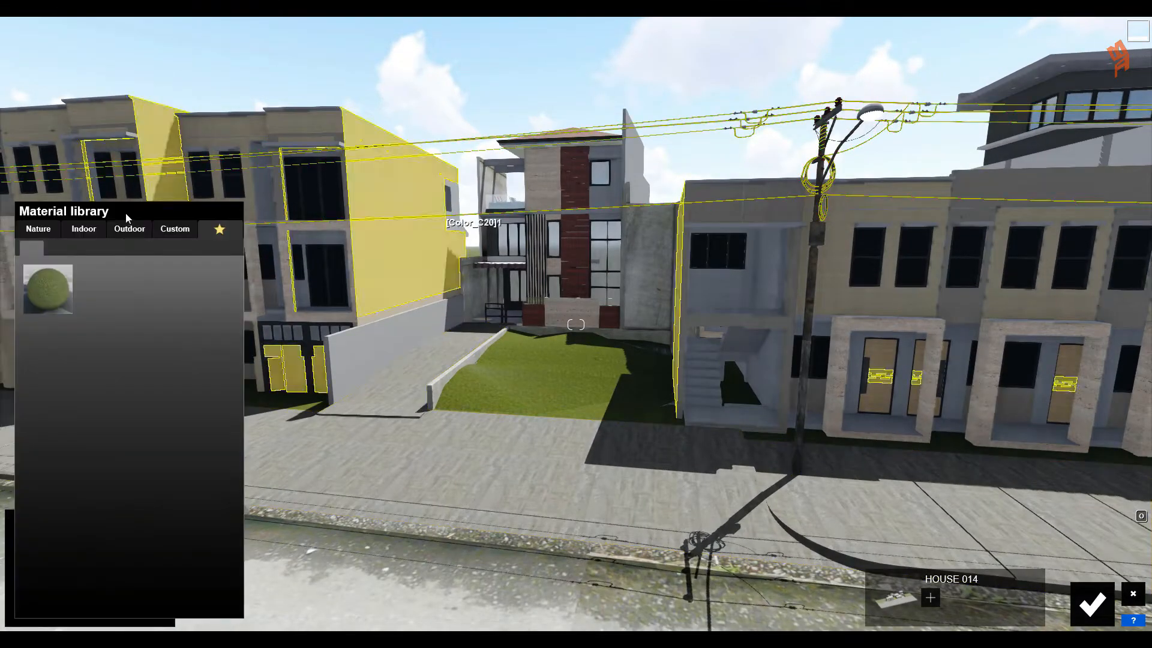
pyautogui.click(171, 229)
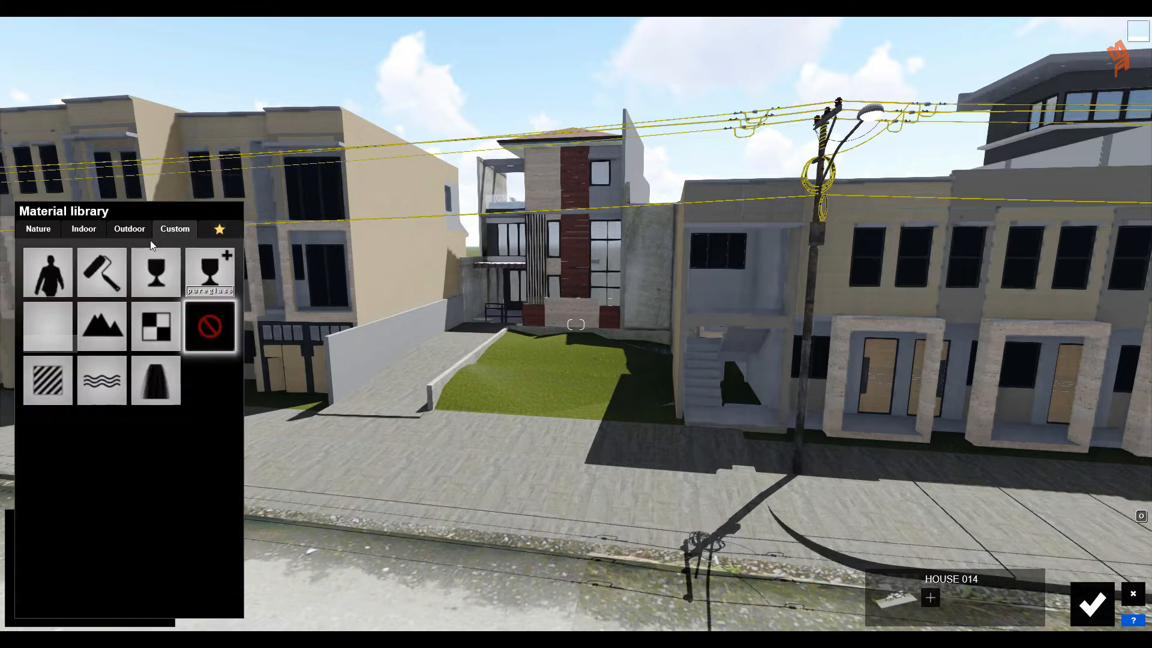
pyautogui.click(54, 375)
pyautogui.moveTo(91, 429); pyautogui.dragTo(57, 448)
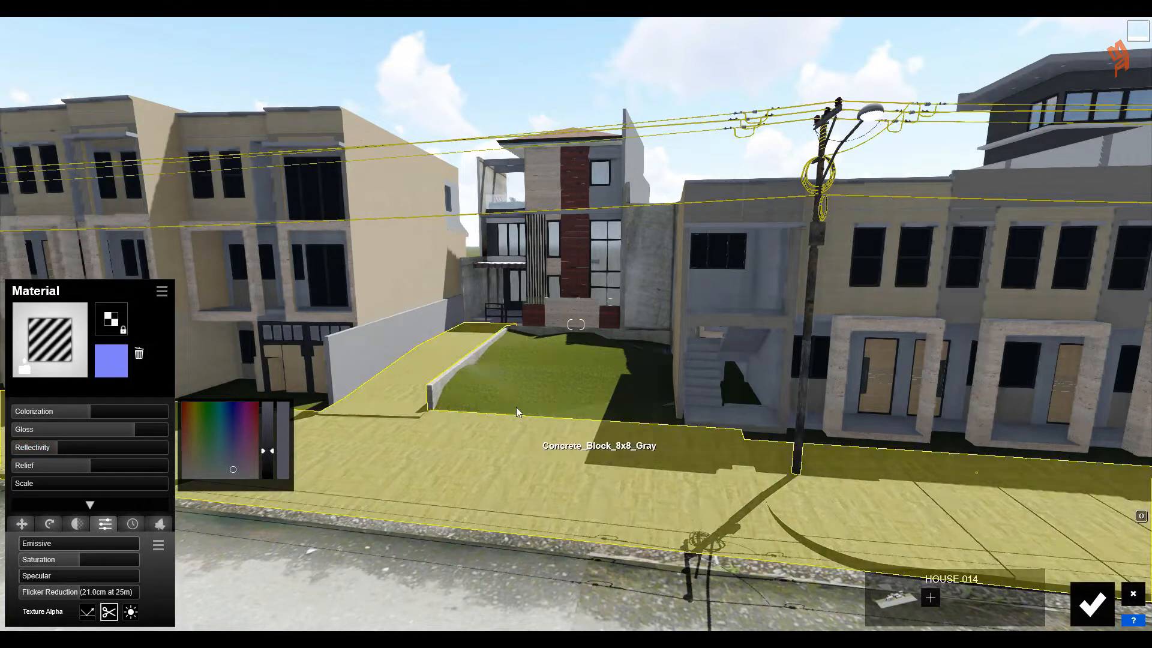
# Raise the gloss of the material on the house's dark window frames and vertical facade slats
pyautogui.scroll(10, 516, 406)
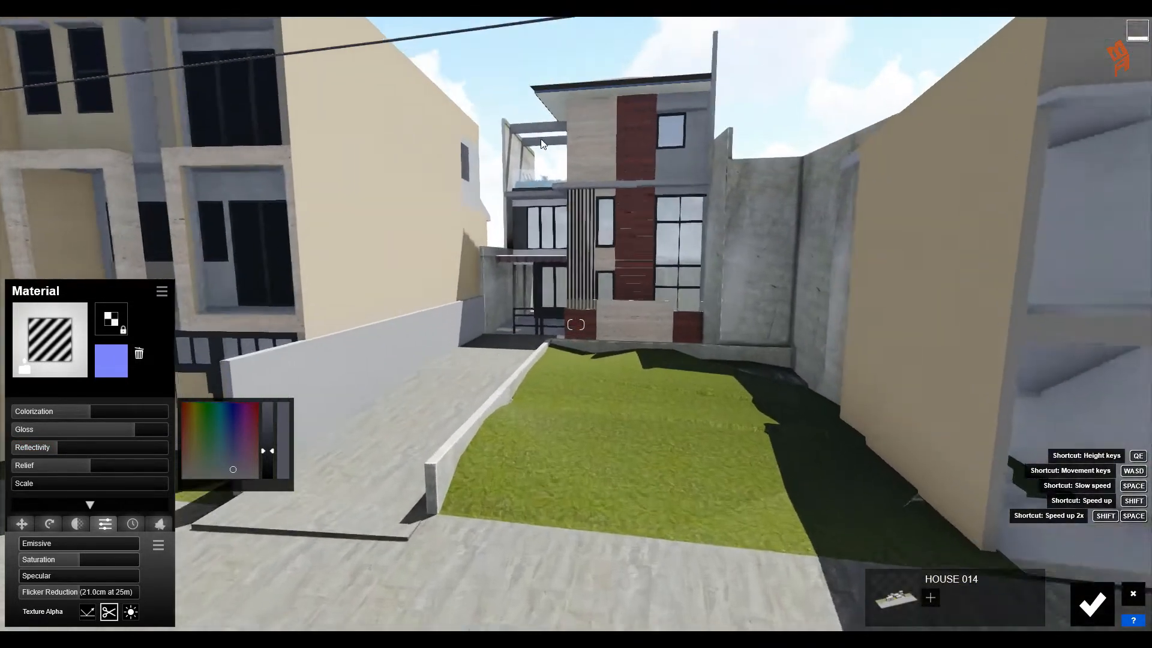
pyautogui.scroll(10, 541, 140)
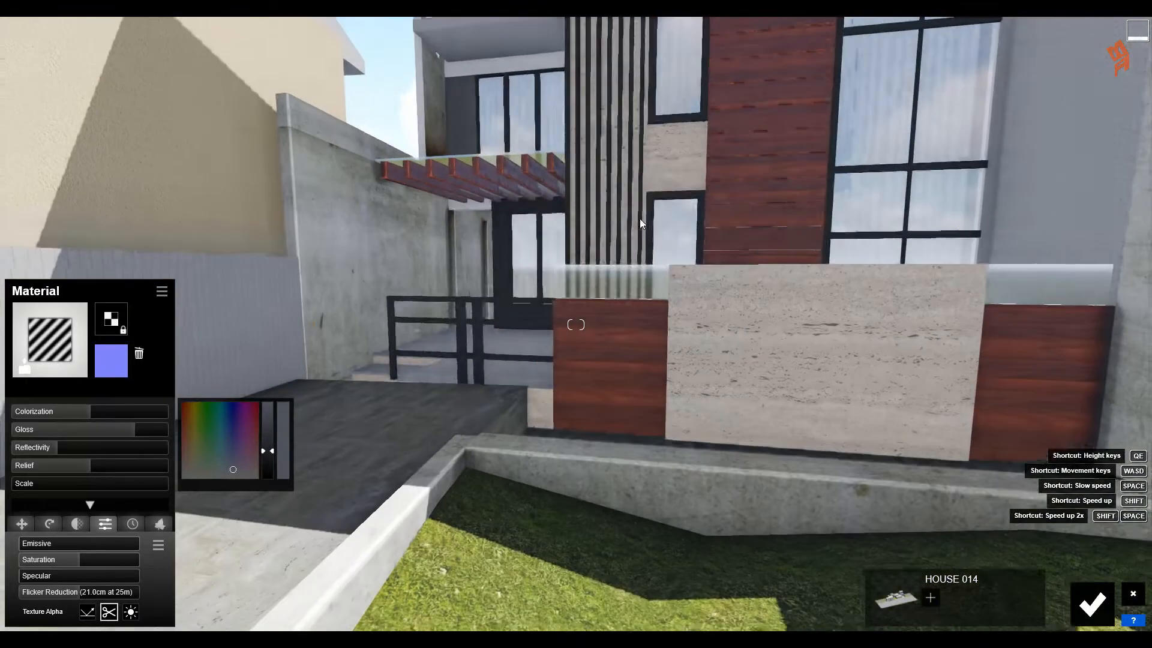
pyautogui.click(639, 224)
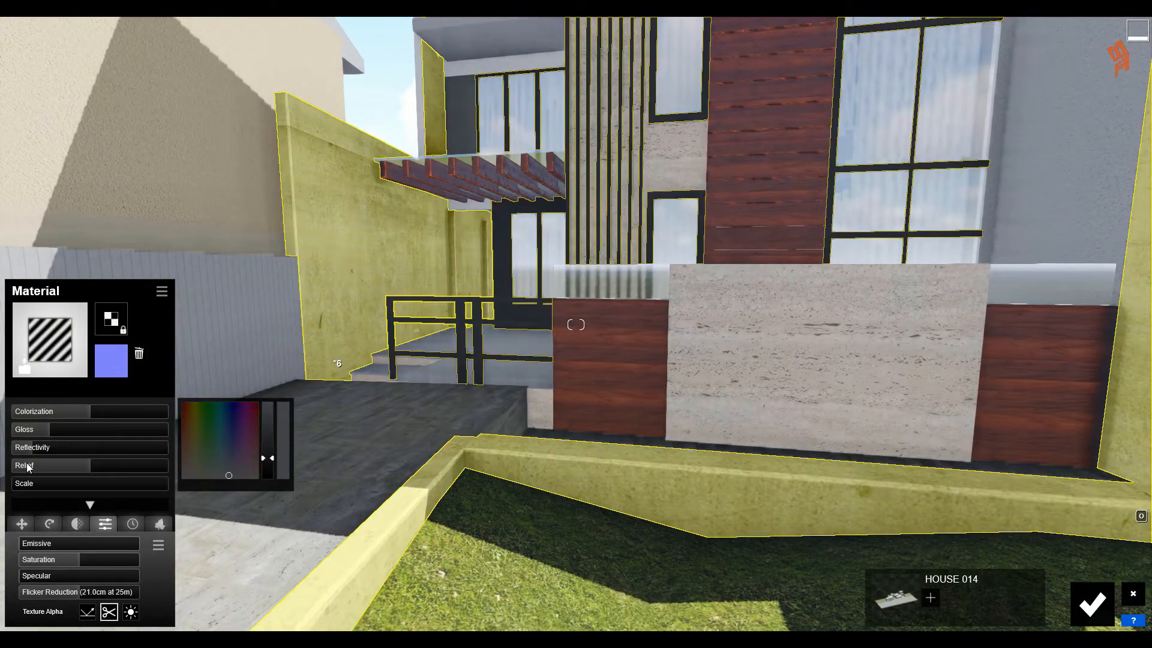
pyautogui.moveTo(48, 427); pyautogui.dragTo(71, 430)
pyautogui.scroll(-10, 564, 199)
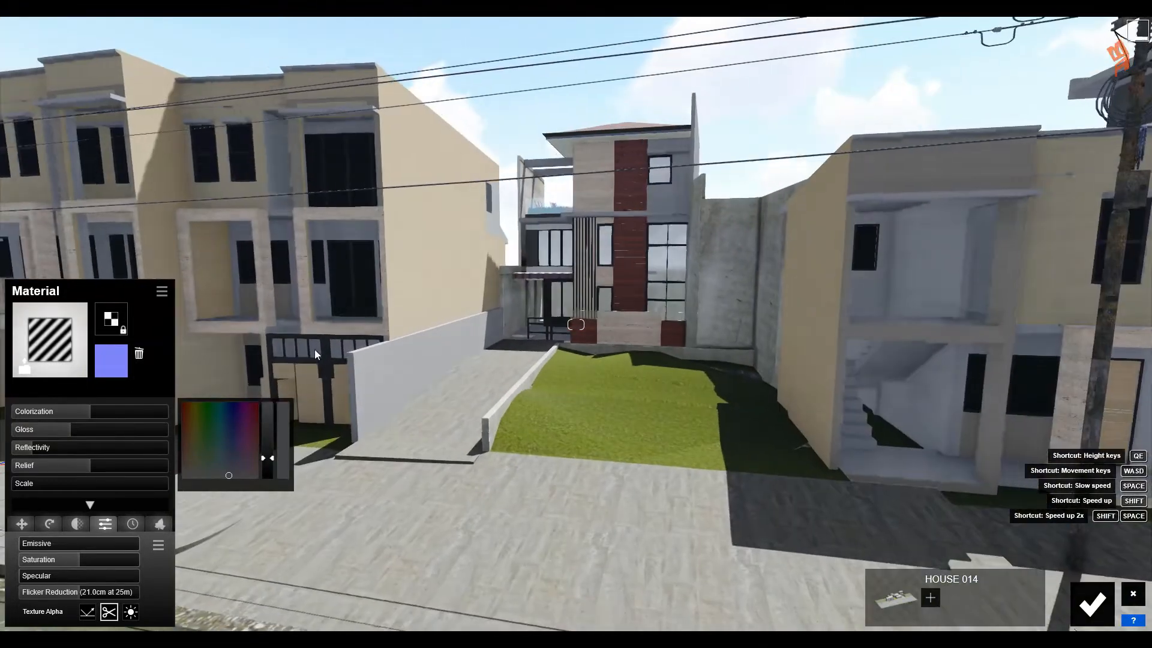
pyautogui.click(73, 325)
pyautogui.click(58, 227)
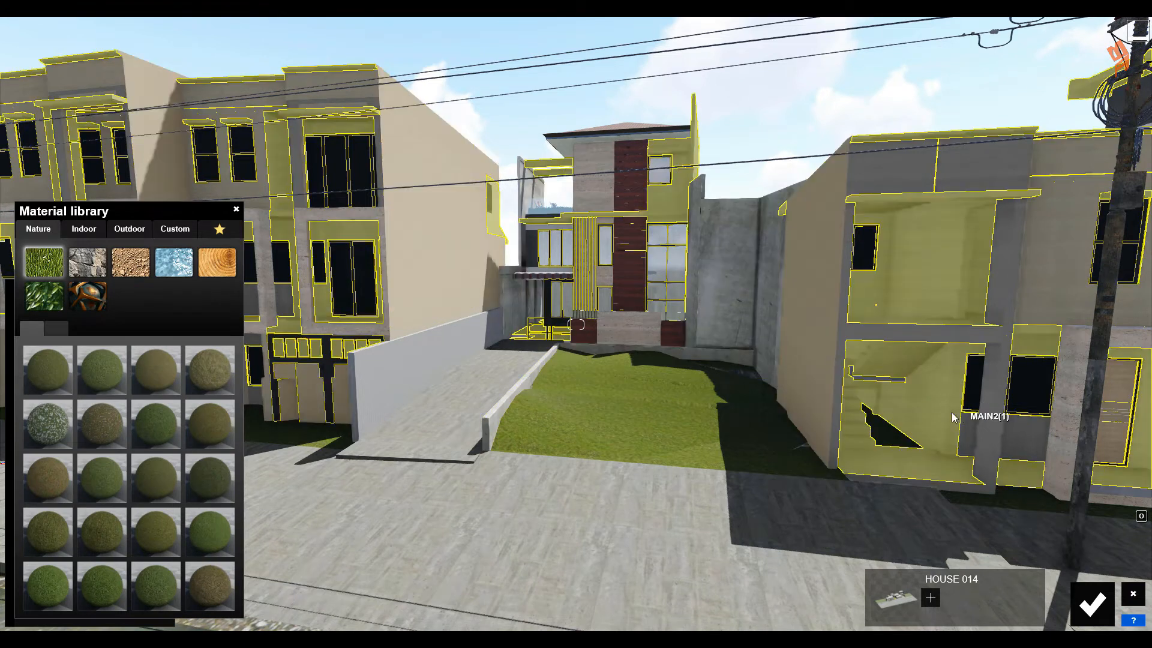
pyautogui.press('w')
pyautogui.moveTo(578, 314); pyautogui.dragTo(578, 276, button='right')
pyautogui.press('a')
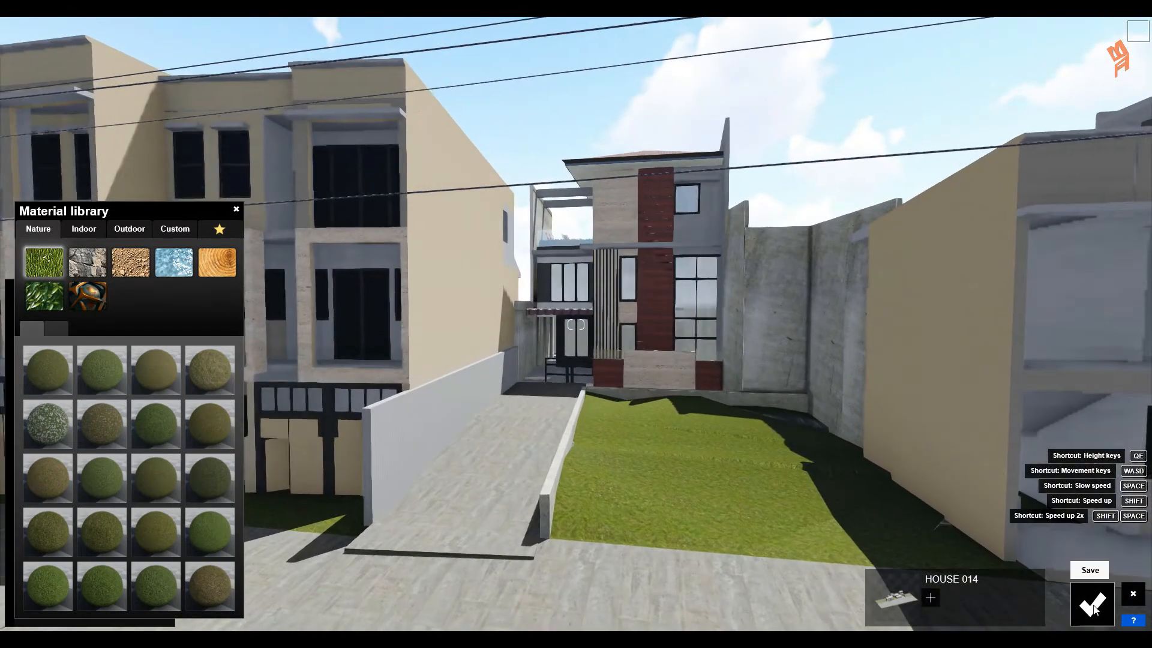
# Save the material edits of the house model and open the page for saving the scene
pyautogui.click(1092, 604)
pyautogui.click(24, 535)
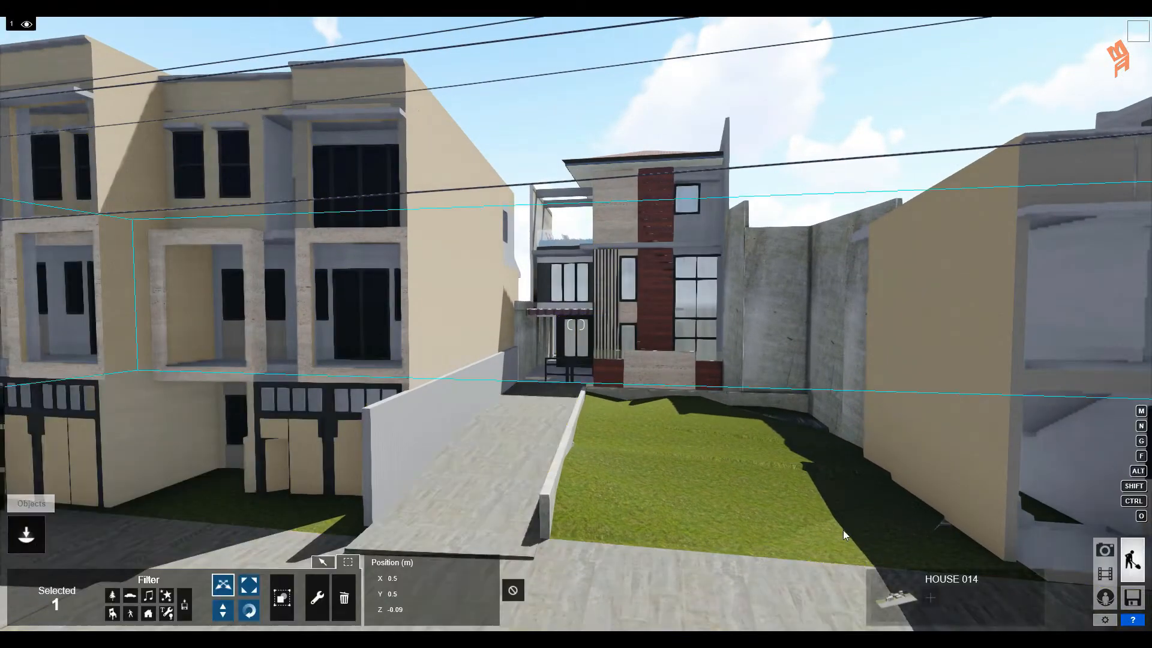
pyautogui.click(1132, 598)
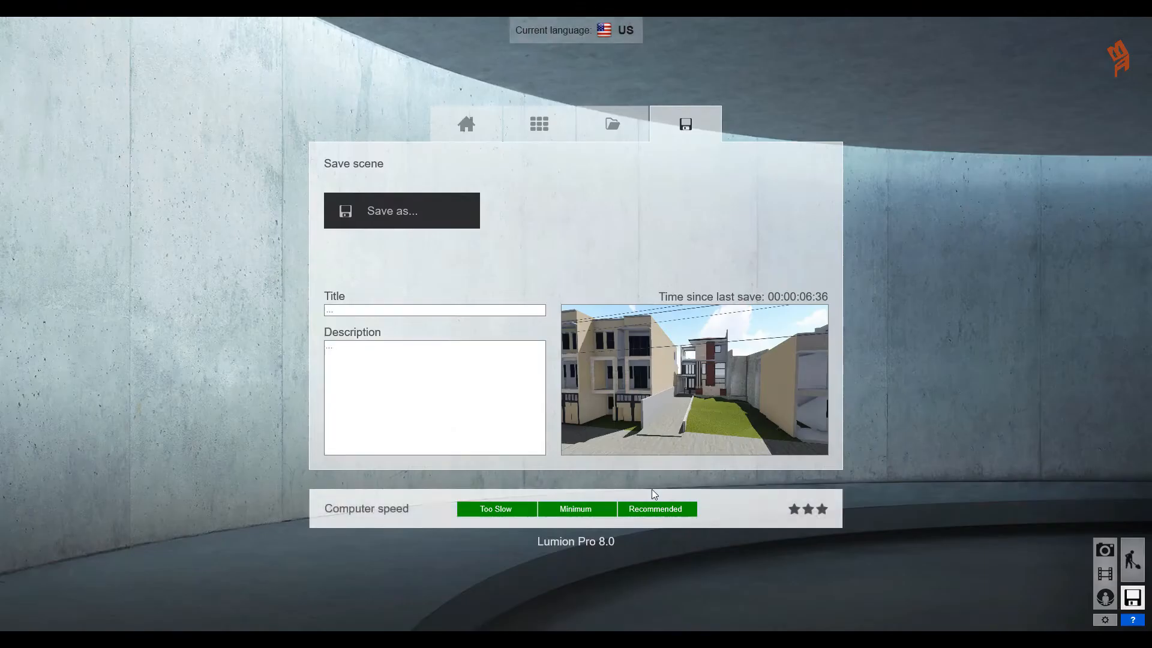
# Save the scene as "house 014" in the Models TO Be Rendered folder
pyautogui.click(428, 224)
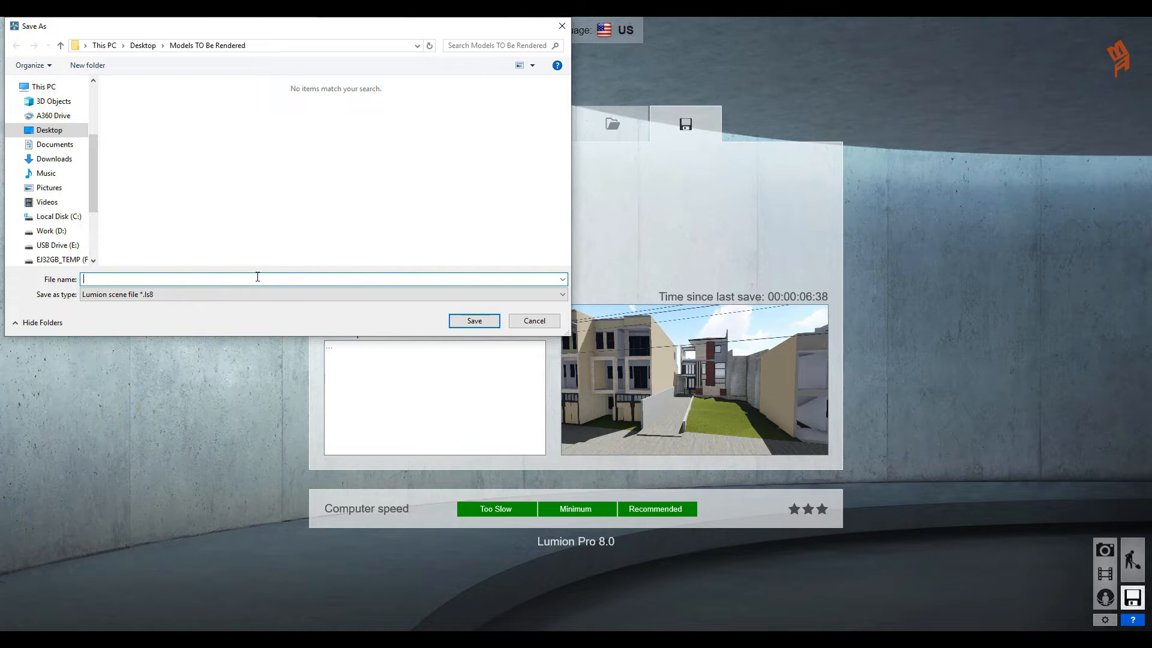
pyautogui.write('h')
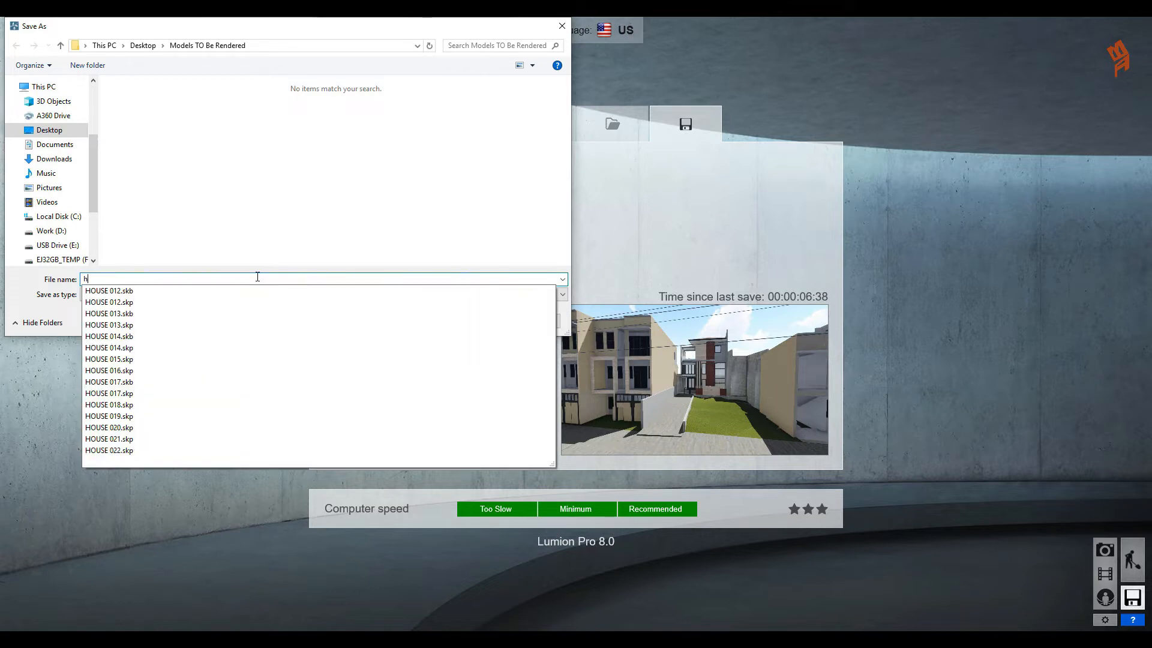
pyautogui.write('ouse 01')
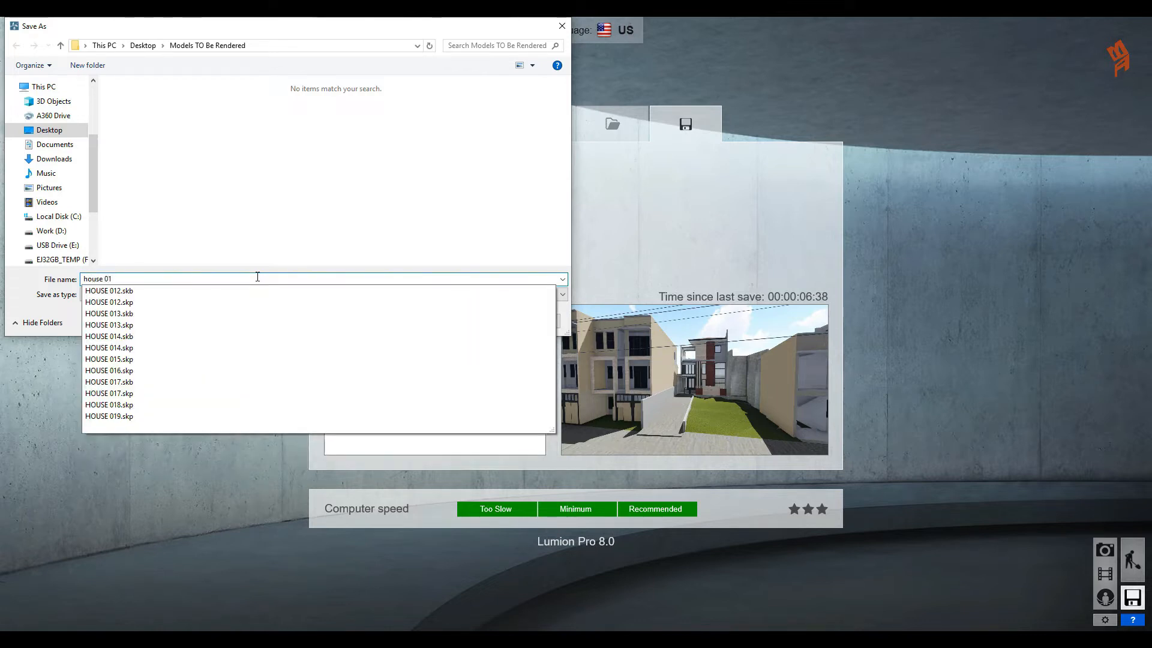
pyautogui.write('3')
pyautogui.press('BackSpace')
pyautogui.write('4')
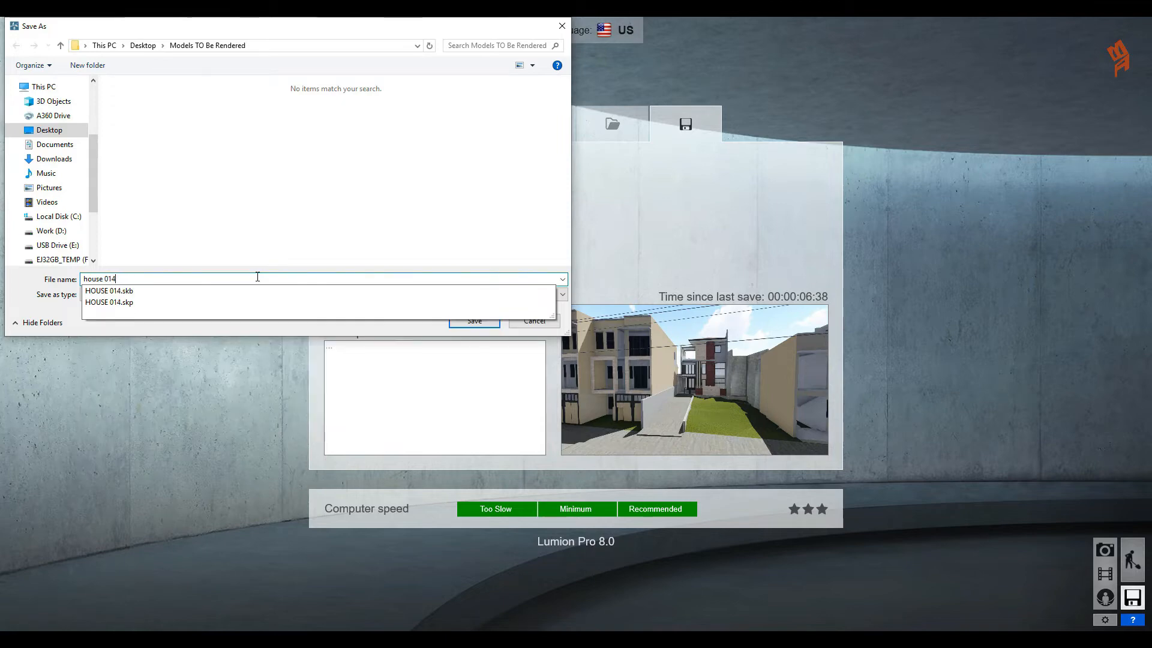
pyautogui.press('Return')
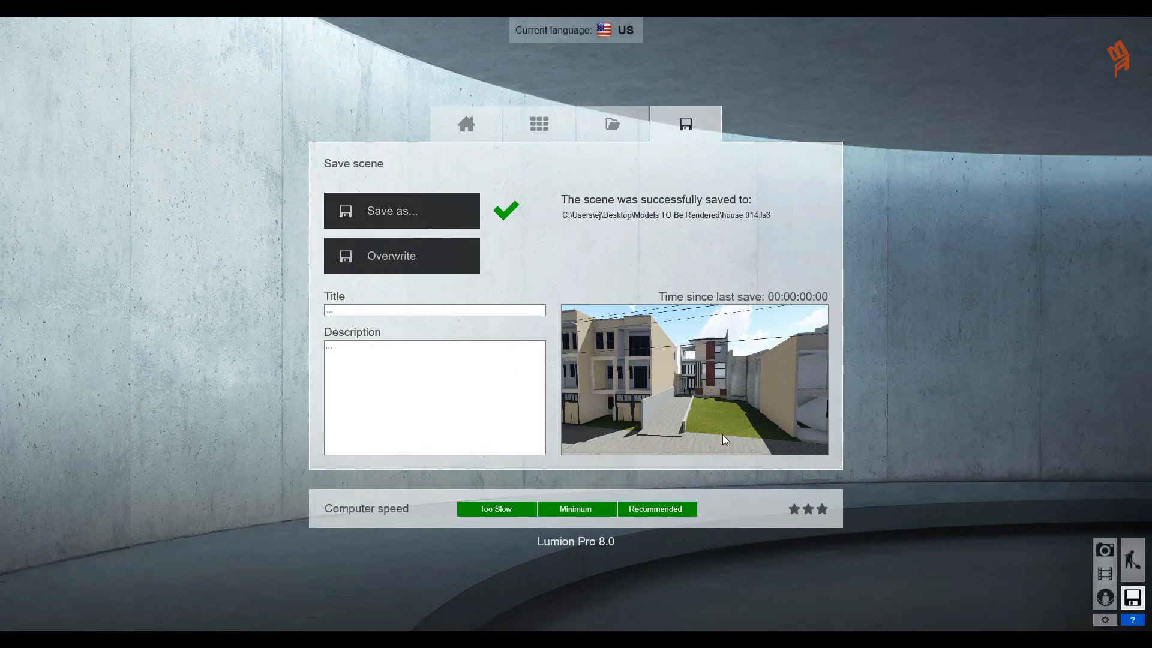
# Place the dark blue Car_HD_002 sedan from the transport library on the paved driveway beside the boundary wall
pyautogui.click(1137, 547)
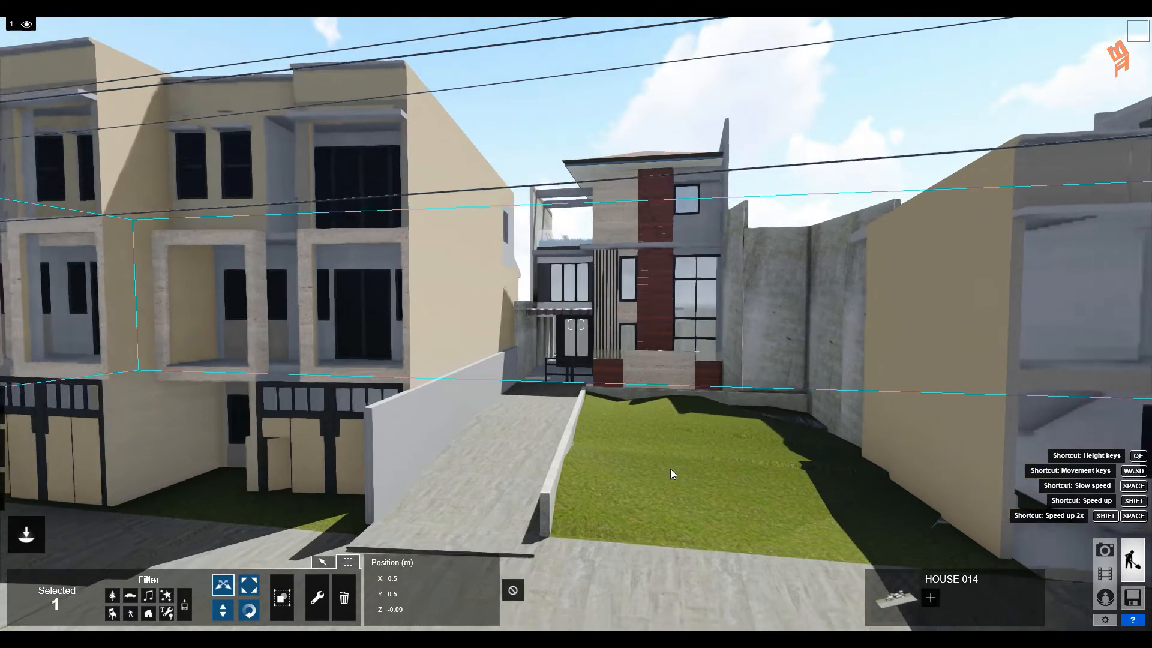
pyautogui.press('w')
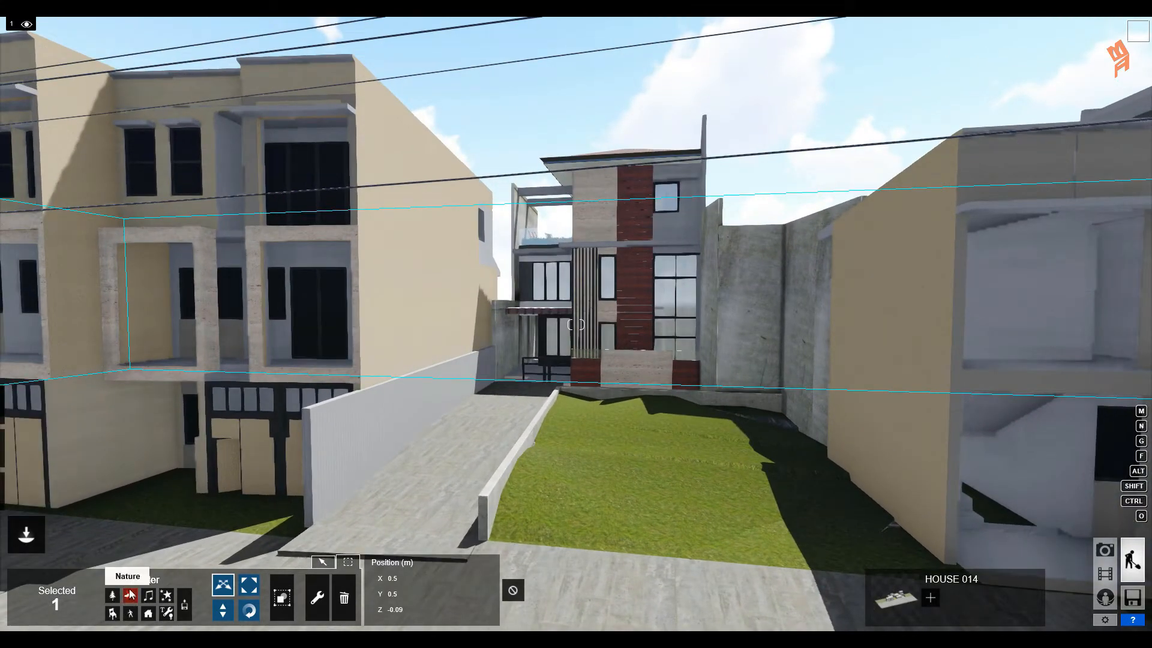
pyautogui.click(323, 561)
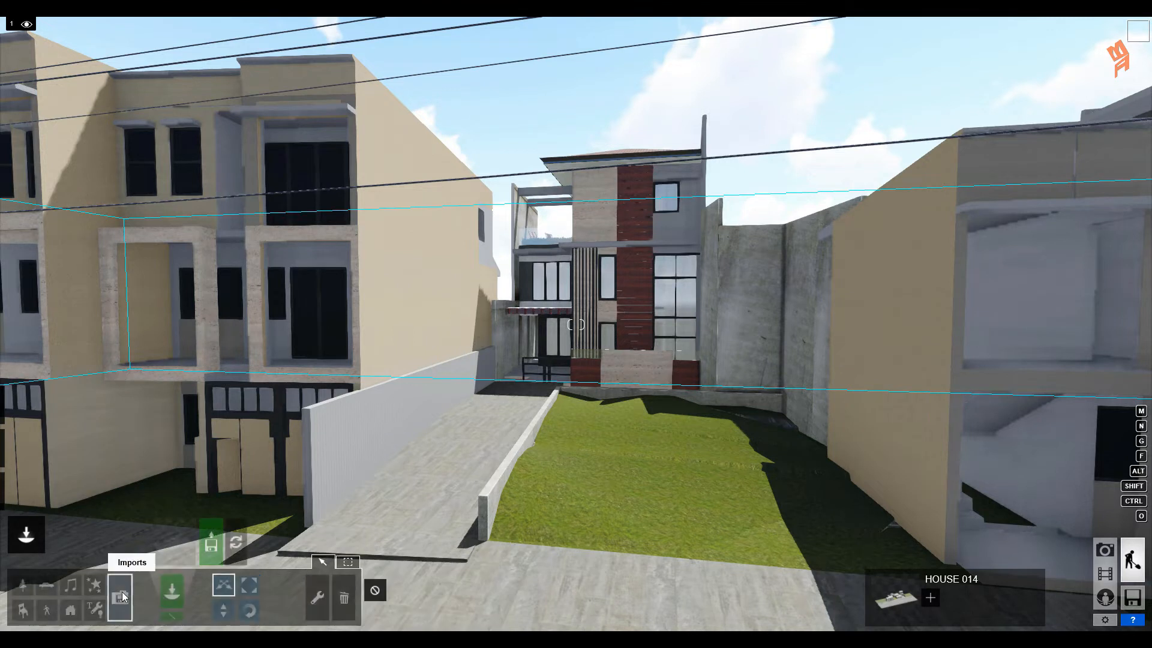
pyautogui.click(49, 587)
pyautogui.click(177, 540)
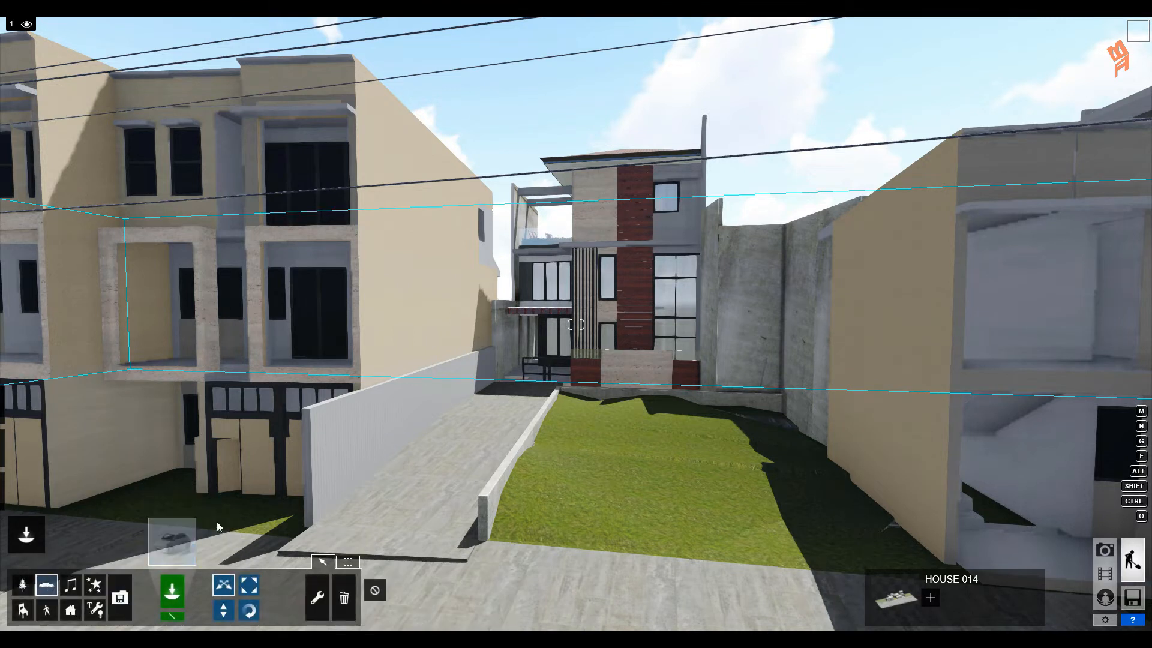
pyautogui.click(436, 150)
pyautogui.click(409, 142)
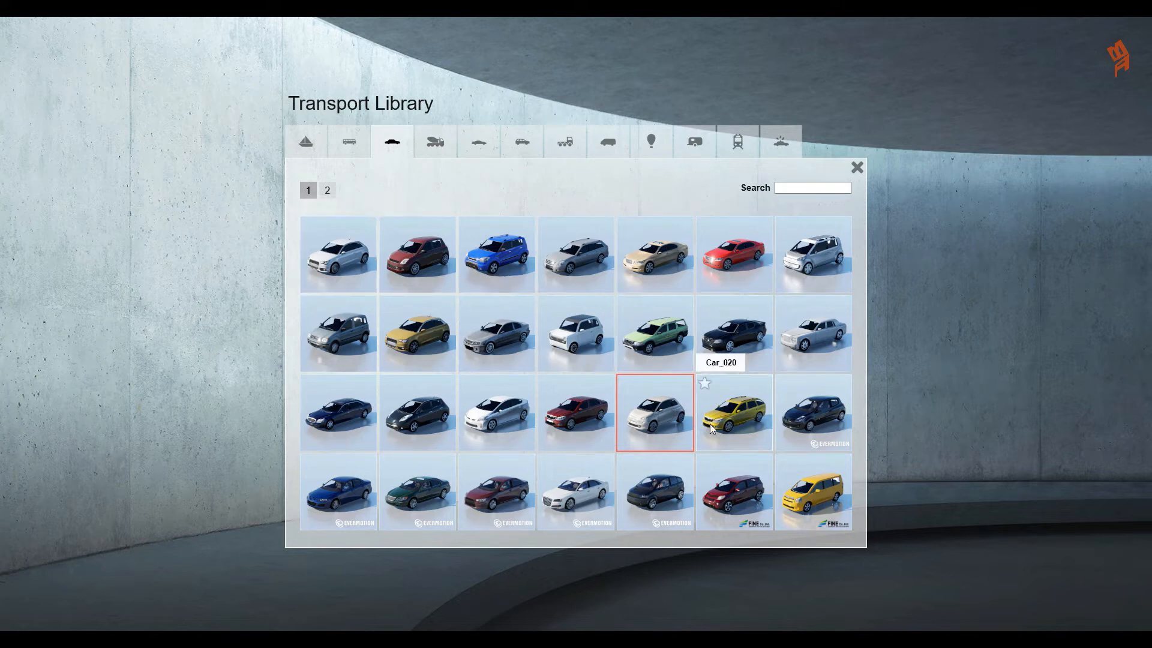
pyautogui.click(357, 501)
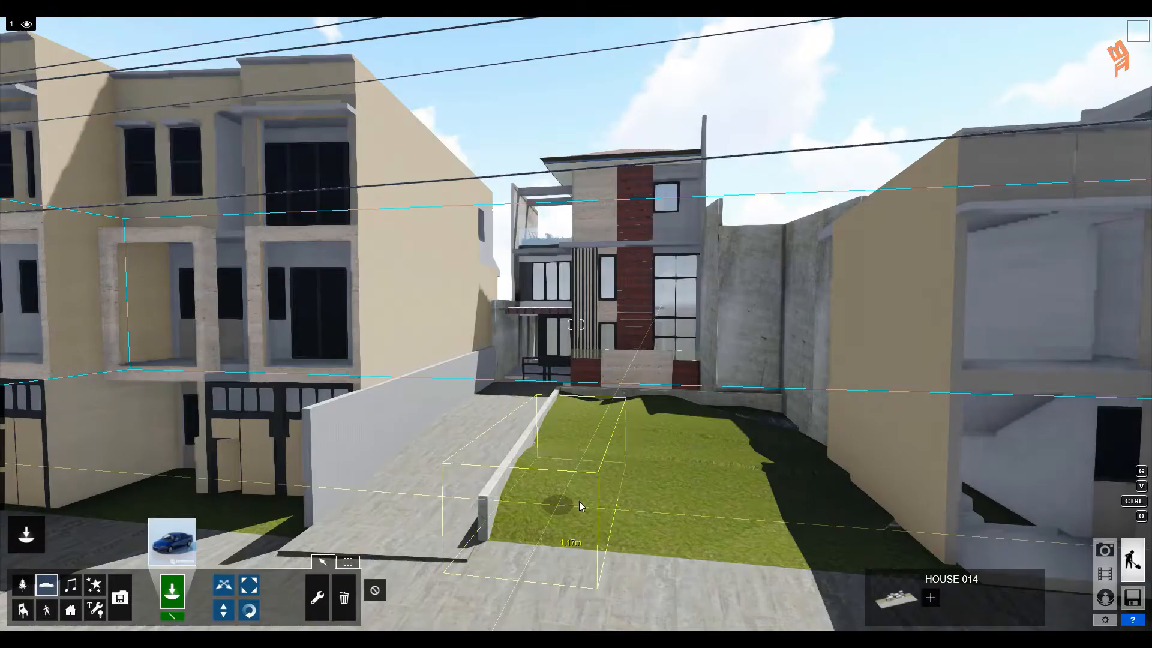
pyautogui.click(491, 416)
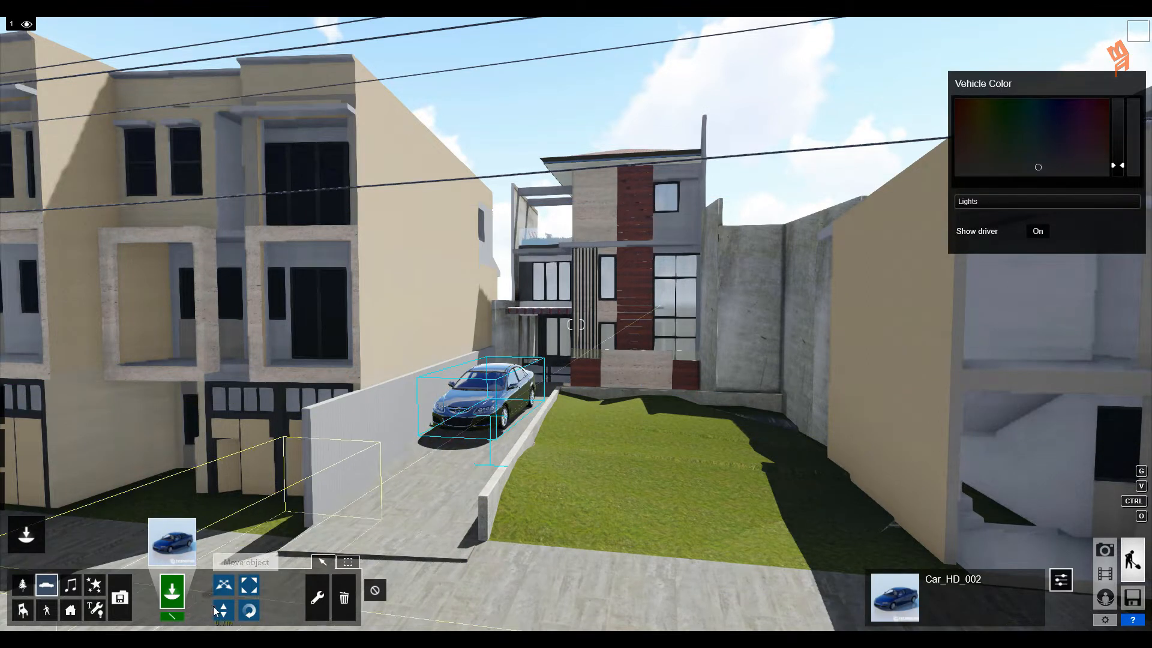
# Try to adjust the rotation of the blue sedan on the driveway
pyautogui.click(249, 610)
pyautogui.moveTo(491, 416); pyautogui.dragTo(457, 445)
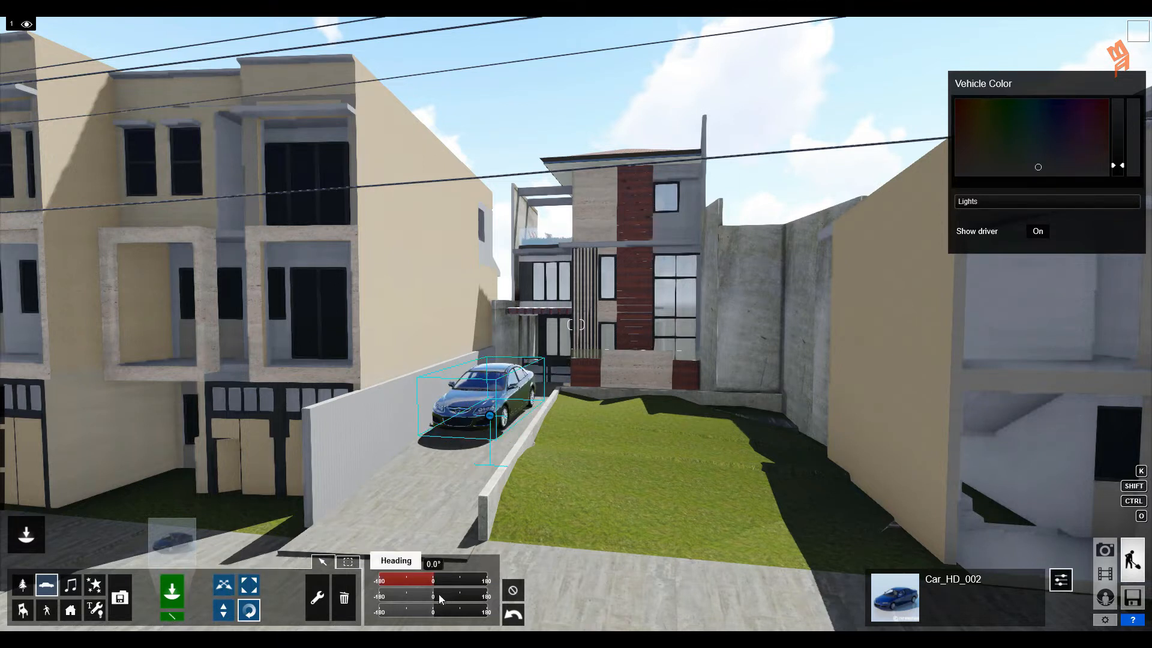
pyautogui.moveTo(432, 598); pyautogui.dragTo(435, 603)
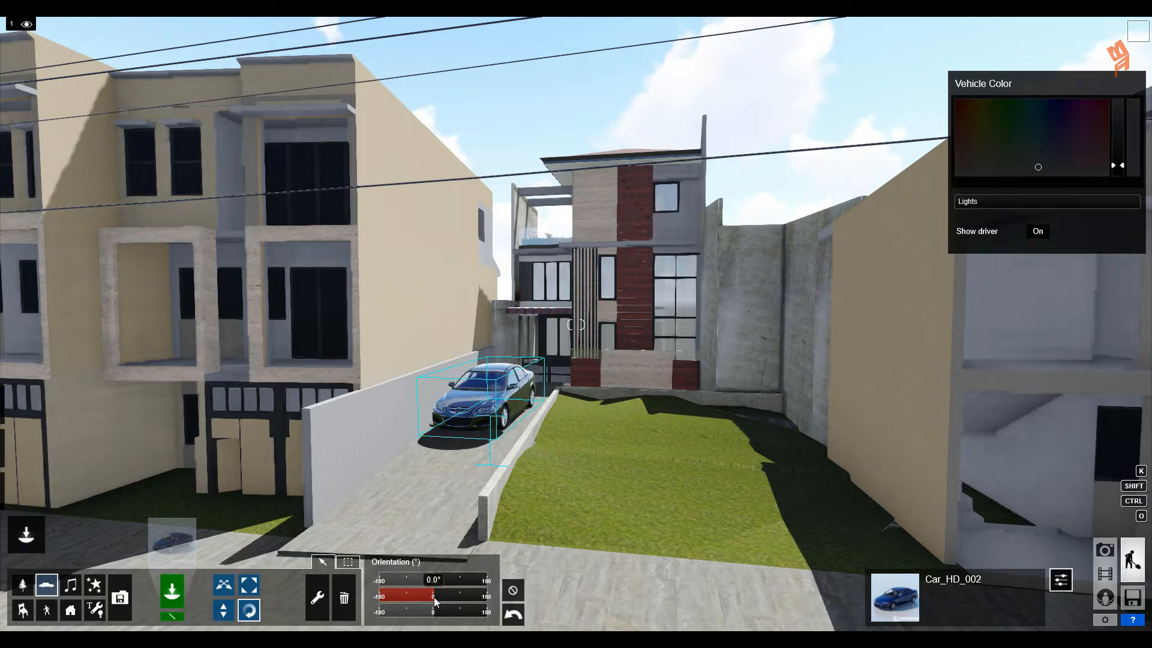
# Move the blue sedan farther up the driveway, closer to the house entrance
pyautogui.click(222, 587)
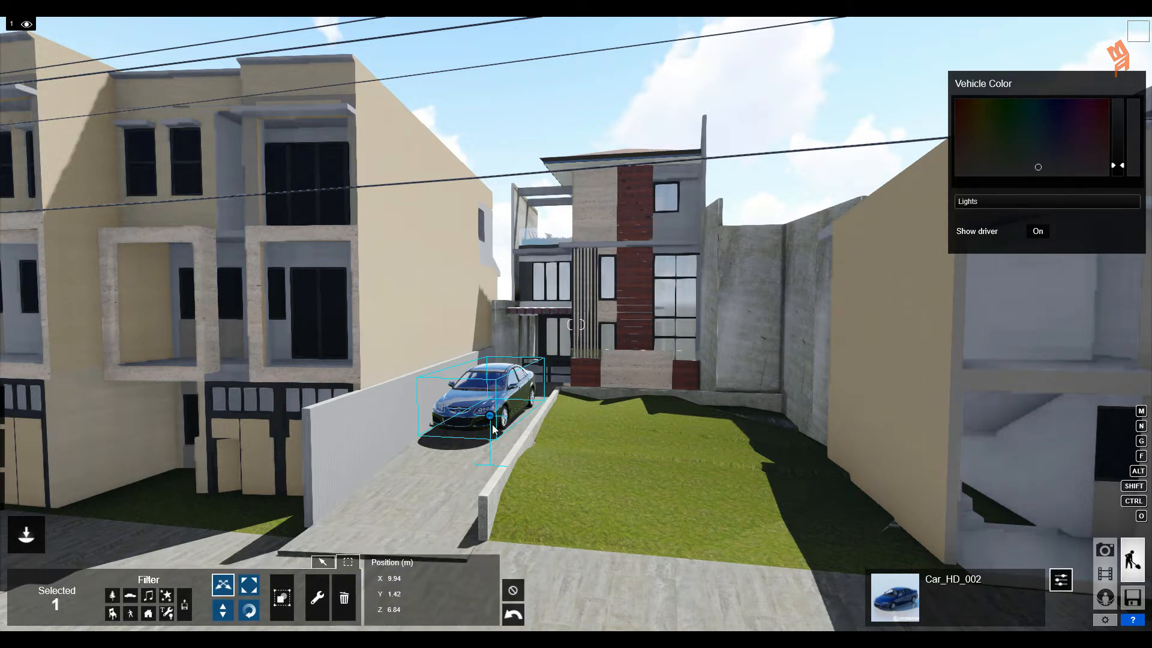
pyautogui.scroll(5, 487, 453)
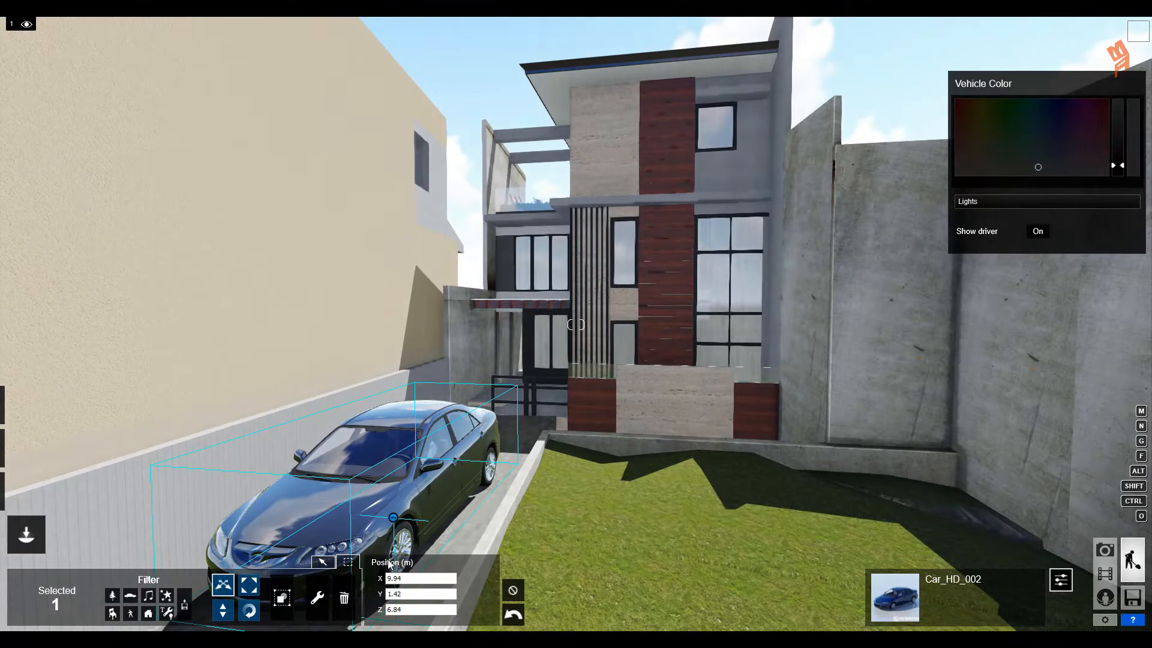
pyautogui.scroll(-5, 390, 564)
pyautogui.click(322, 562)
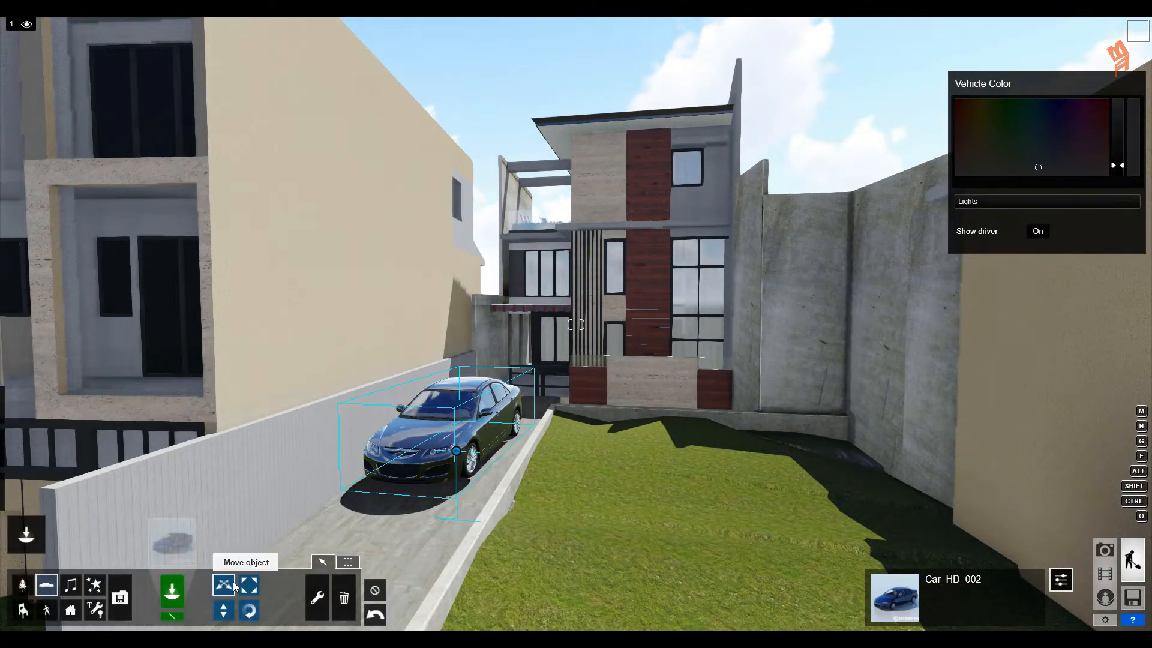
pyautogui.moveTo(454, 456); pyautogui.dragTo(493, 431)
pyautogui.press('w')
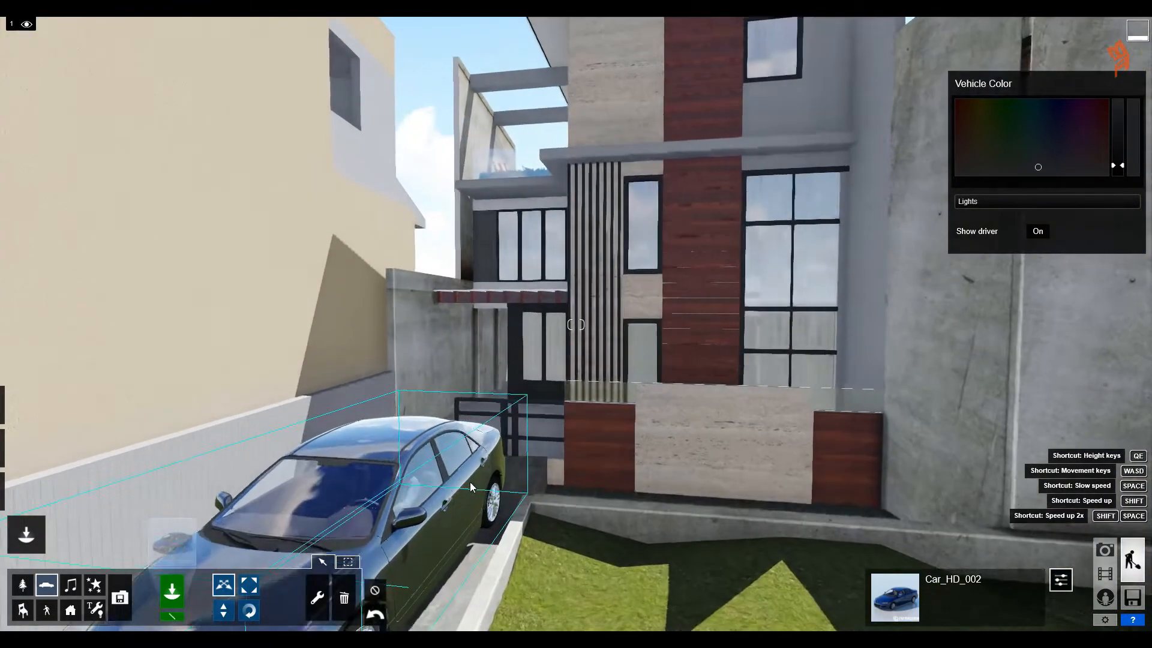
pyautogui.press('s')
pyautogui.press('a')
pyautogui.press('s')
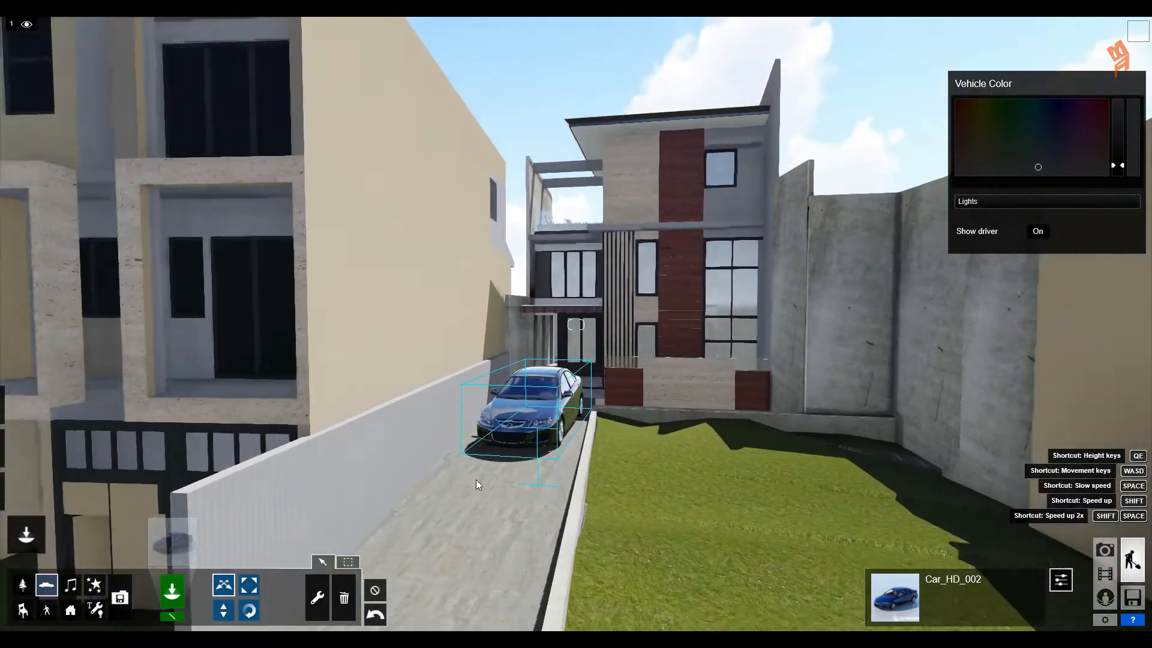
pyautogui.press('d')
# Place an upright Bicycle_HD_002 from the assorted transport models on the driveway beside the boundary wall, shifted slightly away from the wall
pyautogui.click(174, 542)
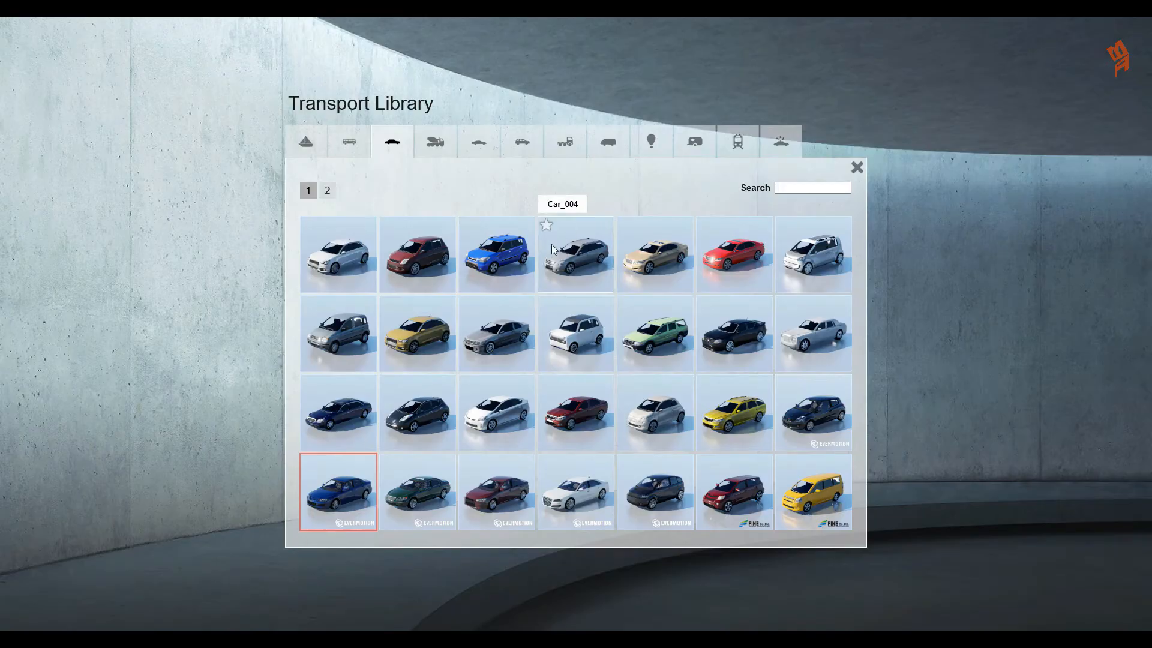
pyautogui.click(435, 142)
pyautogui.click(479, 142)
pyautogui.click(564, 141)
pyautogui.click(608, 141)
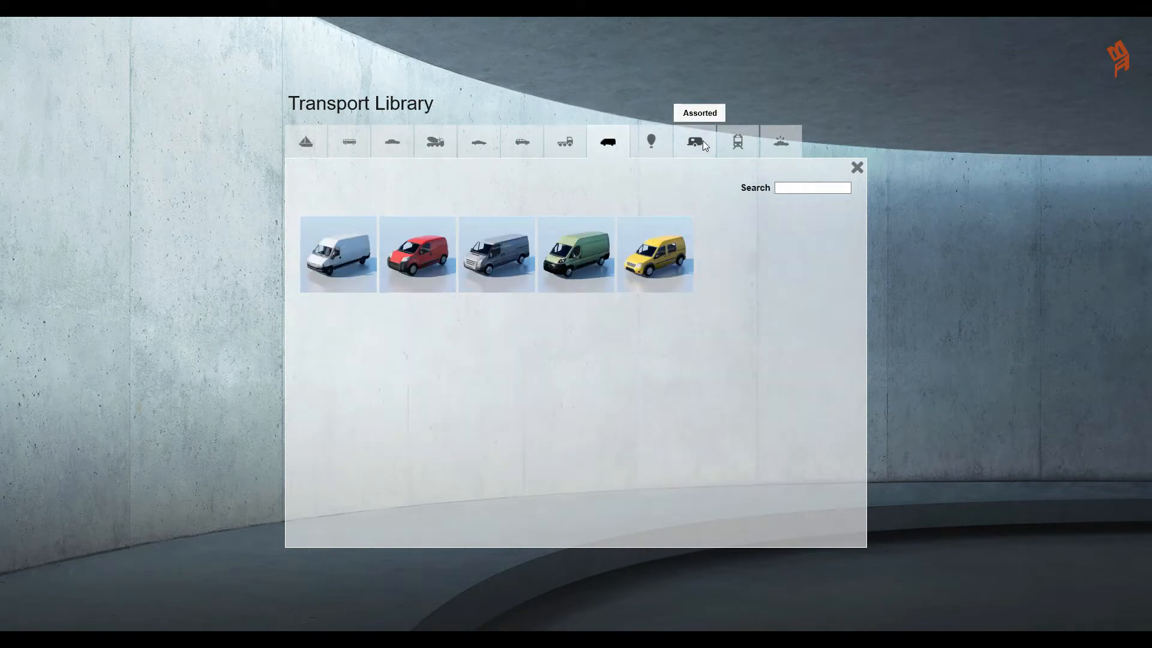
pyautogui.click(669, 143)
pyautogui.click(694, 142)
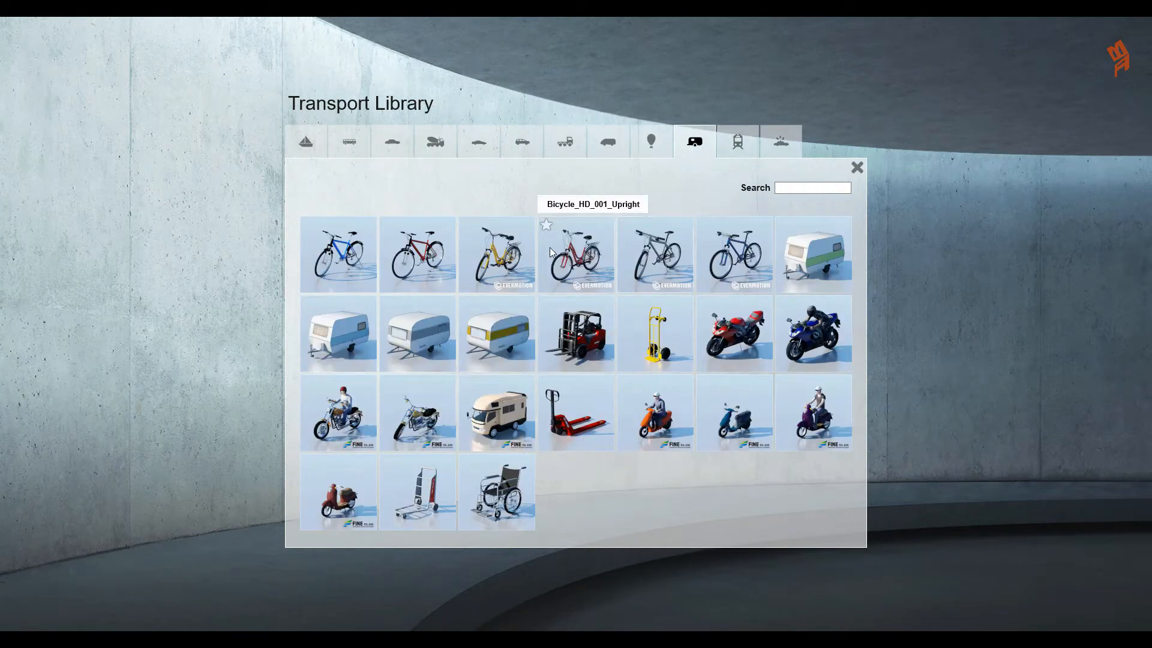
pyautogui.click(740, 267)
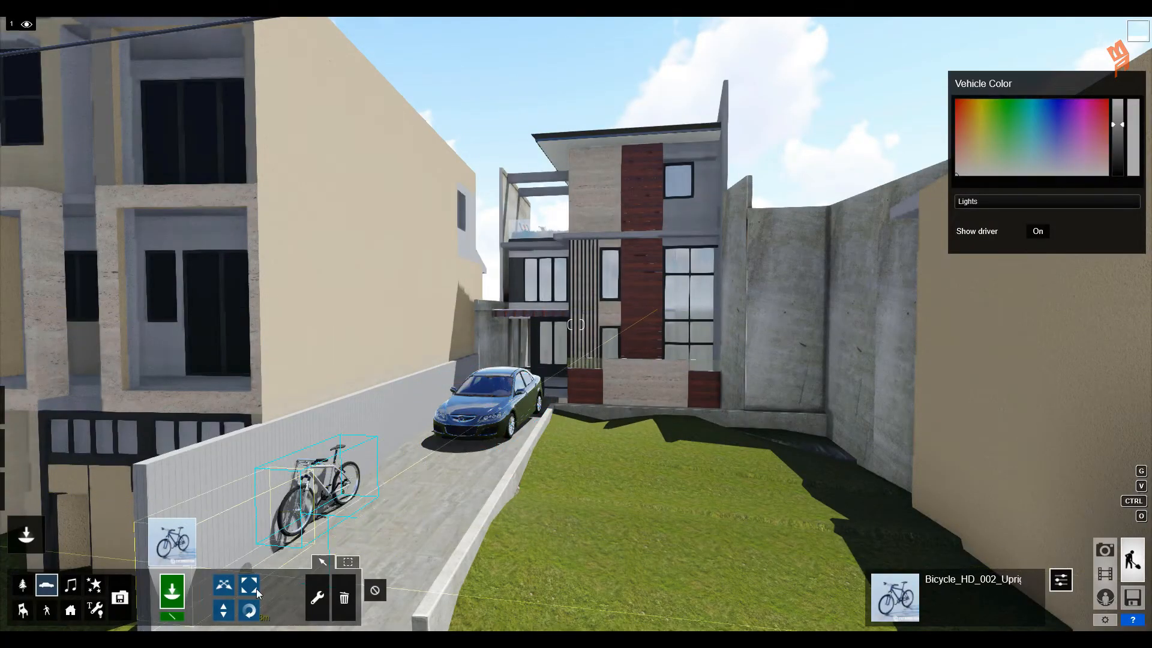
pyautogui.click(230, 589)
pyautogui.moveTo(327, 515); pyautogui.dragTo(343, 516)
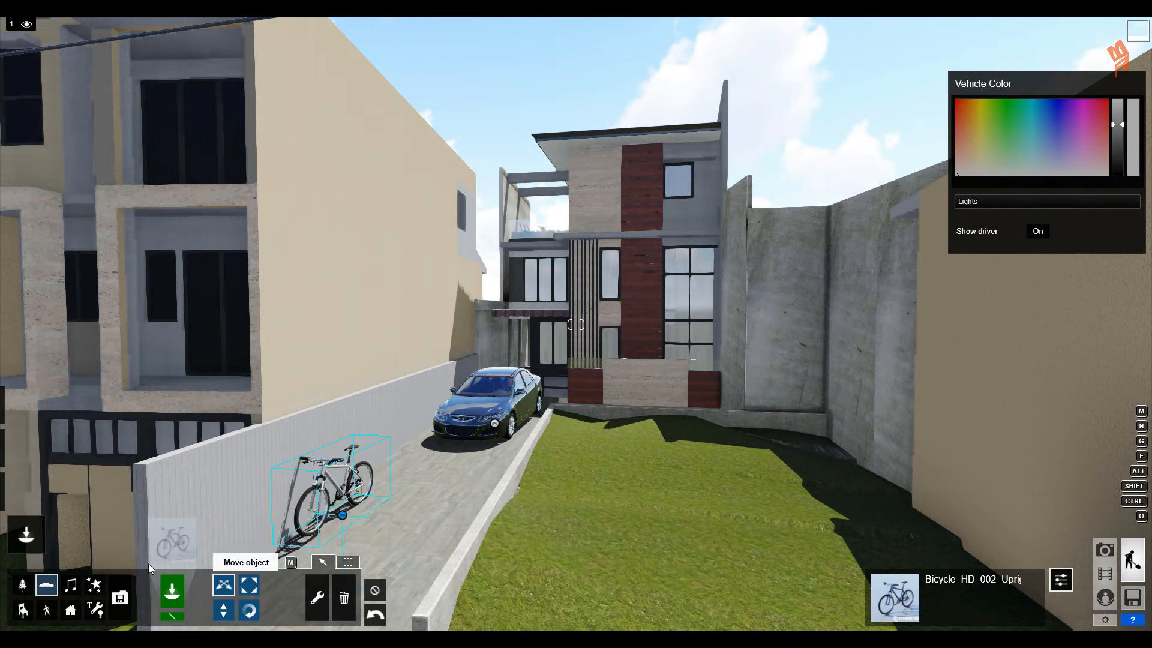
pyautogui.click(151, 565)
pyautogui.click(311, 144)
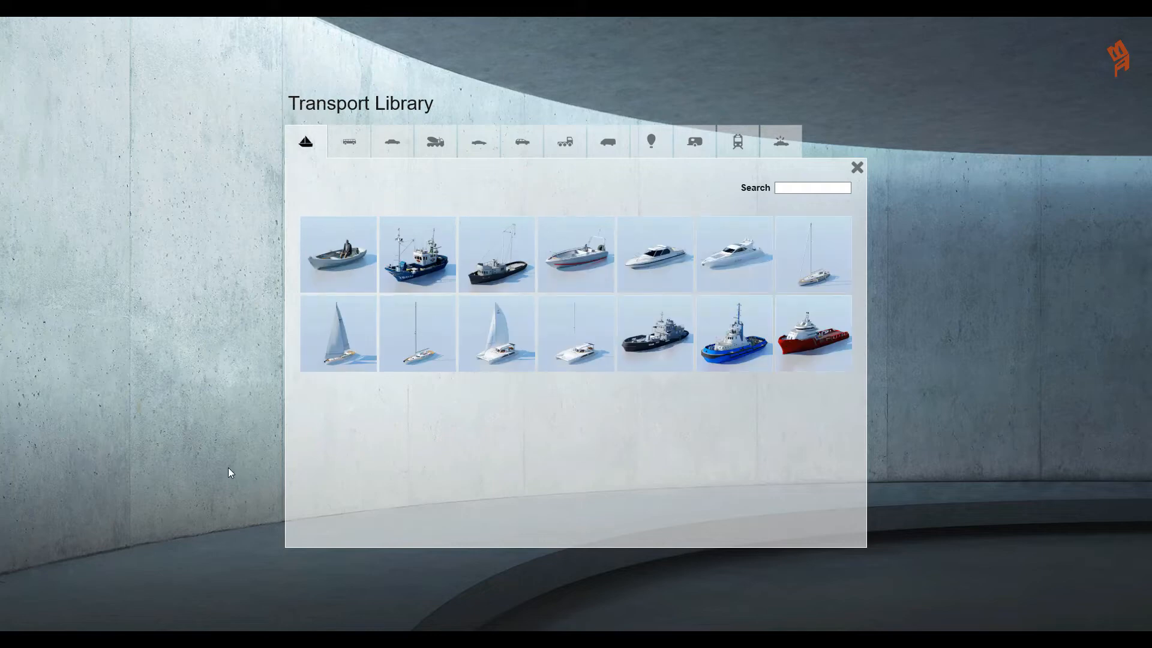
pyautogui.click(857, 169)
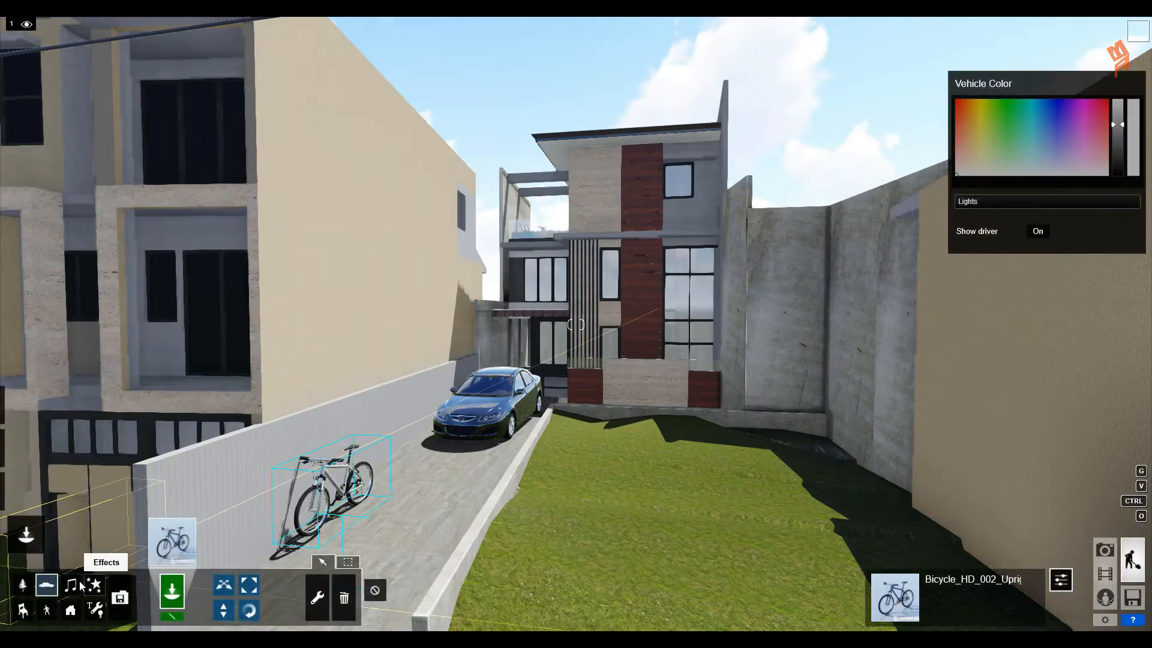
# Place the red, white and blue basketball from the indoor library at the lawn-side edge of the driveway, in front of the car
pyautogui.click(23, 610)
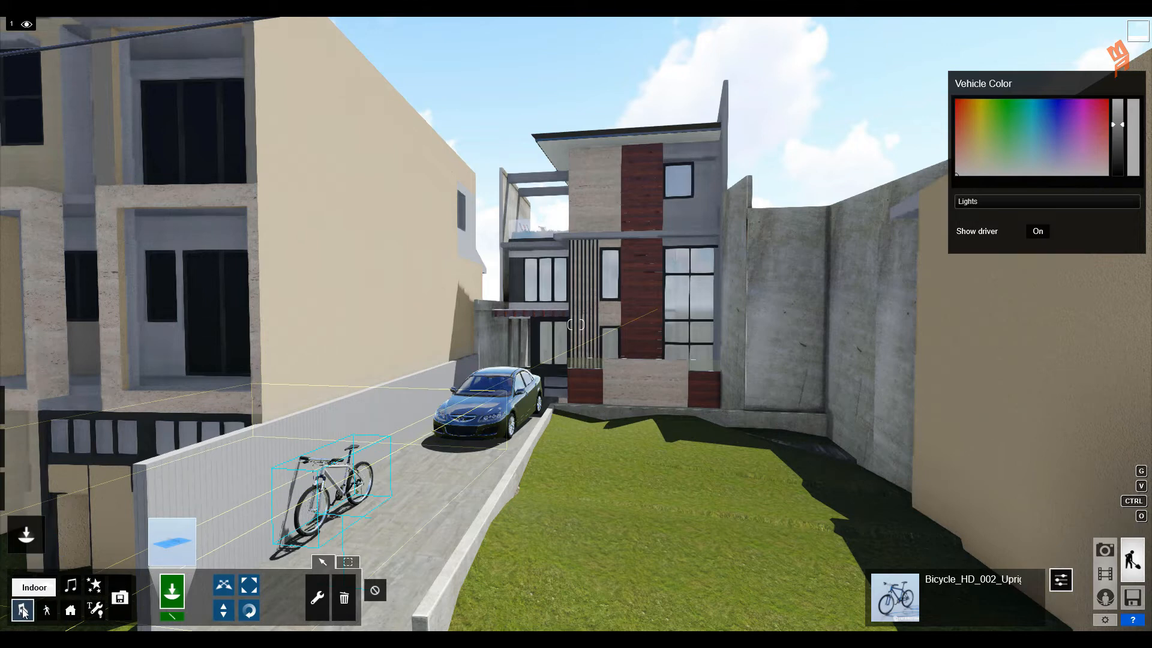
pyautogui.click(172, 540)
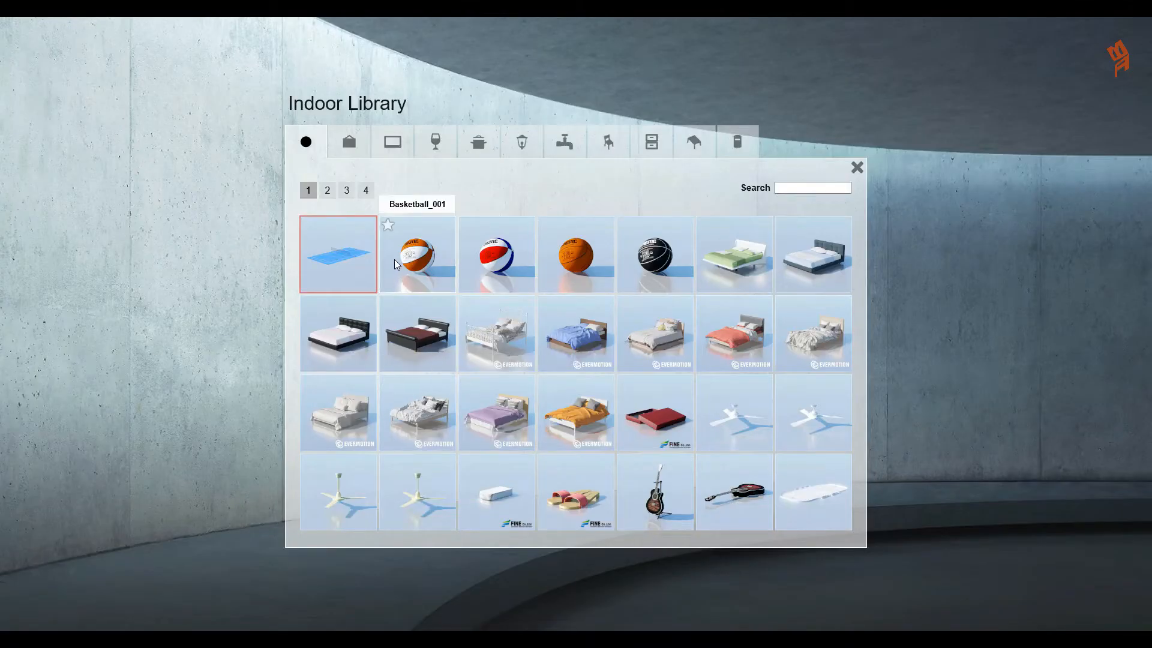
pyautogui.click(349, 142)
pyautogui.click(306, 142)
pyautogui.click(347, 190)
pyautogui.click(309, 191)
pyautogui.click(497, 256)
pyautogui.click(511, 445)
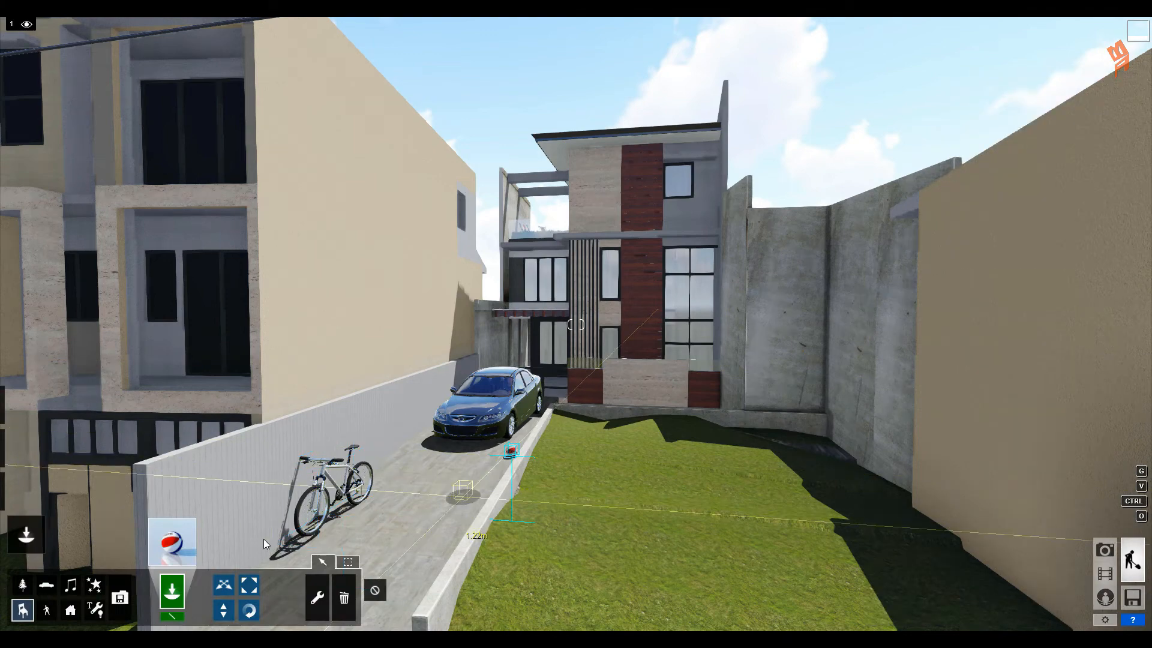
pyautogui.click(180, 542)
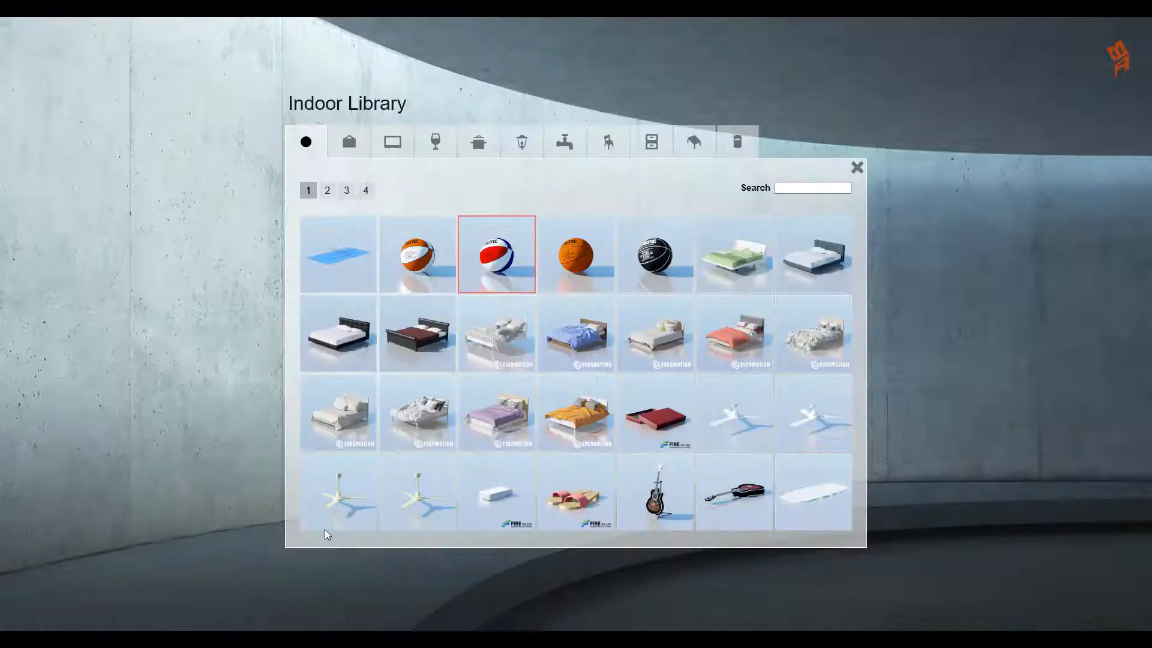
pyautogui.click(863, 170)
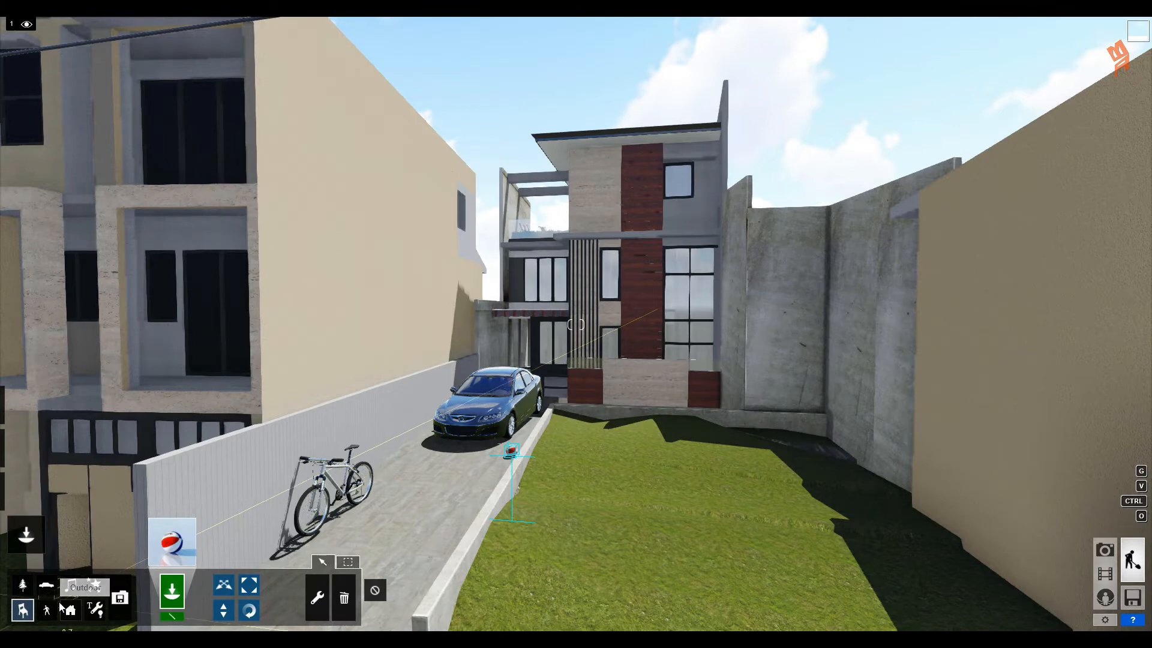
# Place an AmericanSycamore-S2 tree from the nature library on the lawn, near the far concrete boundary wall
pyautogui.click(23, 584)
pyautogui.click(187, 538)
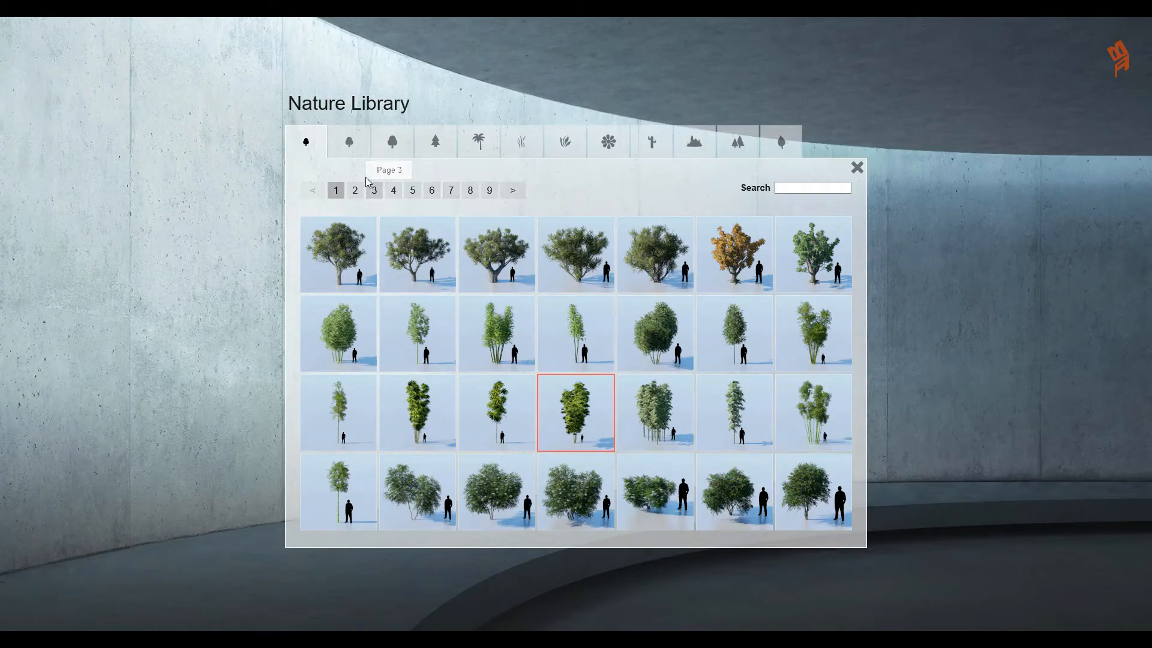
pyautogui.click(353, 155)
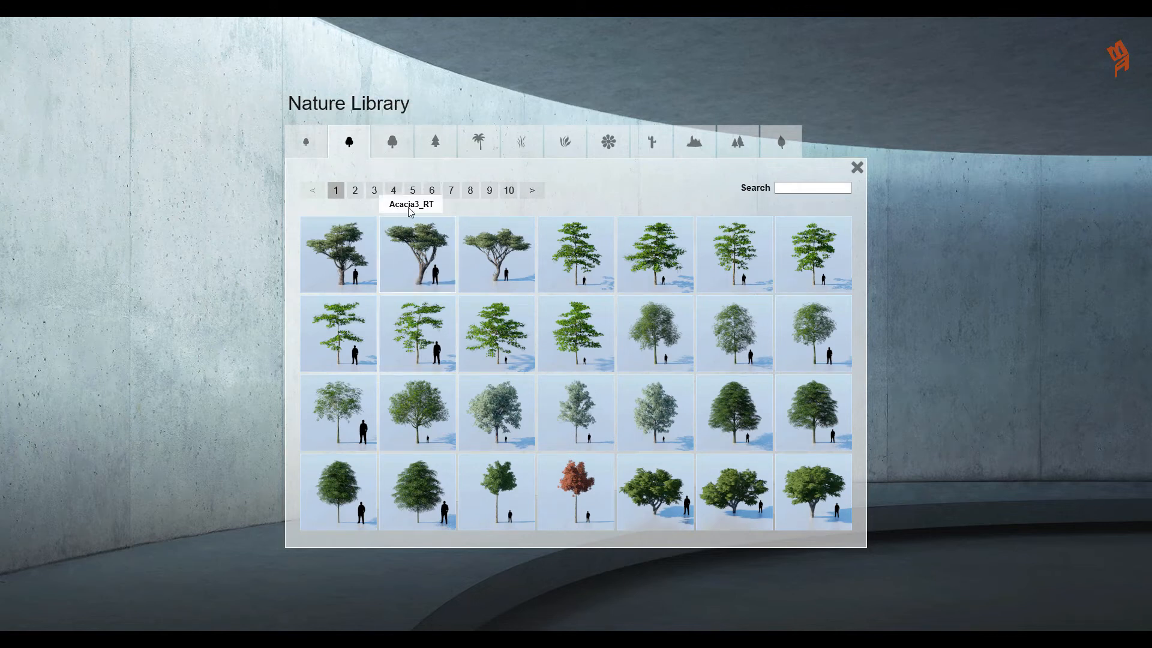
pyautogui.click(504, 278)
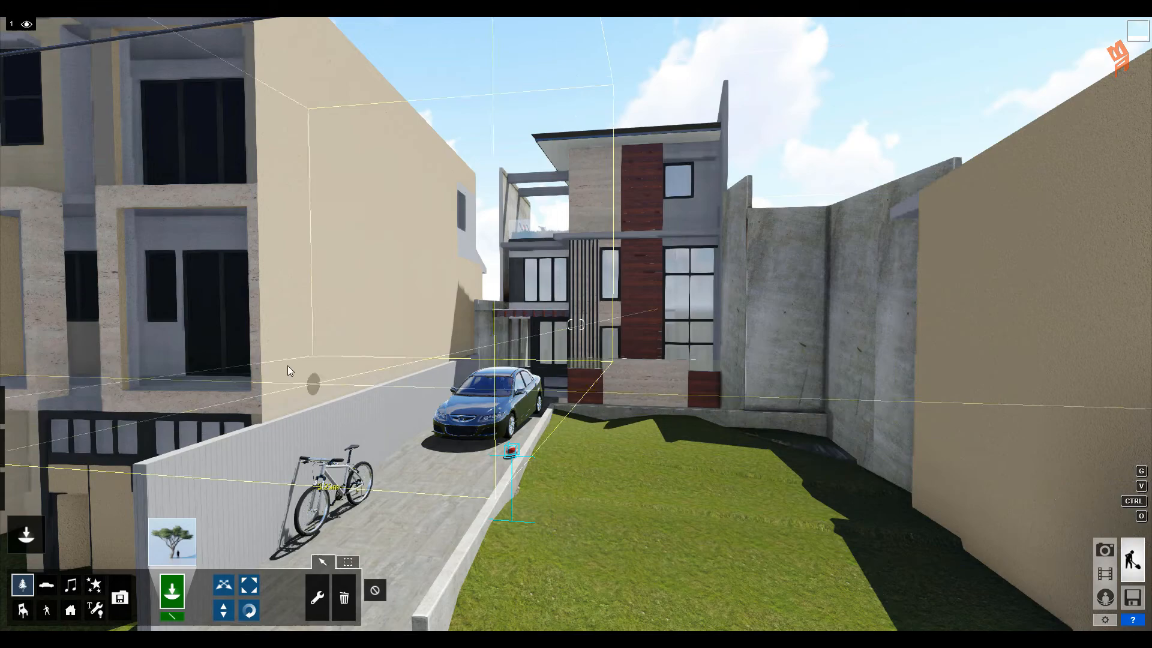
pyautogui.click(167, 542)
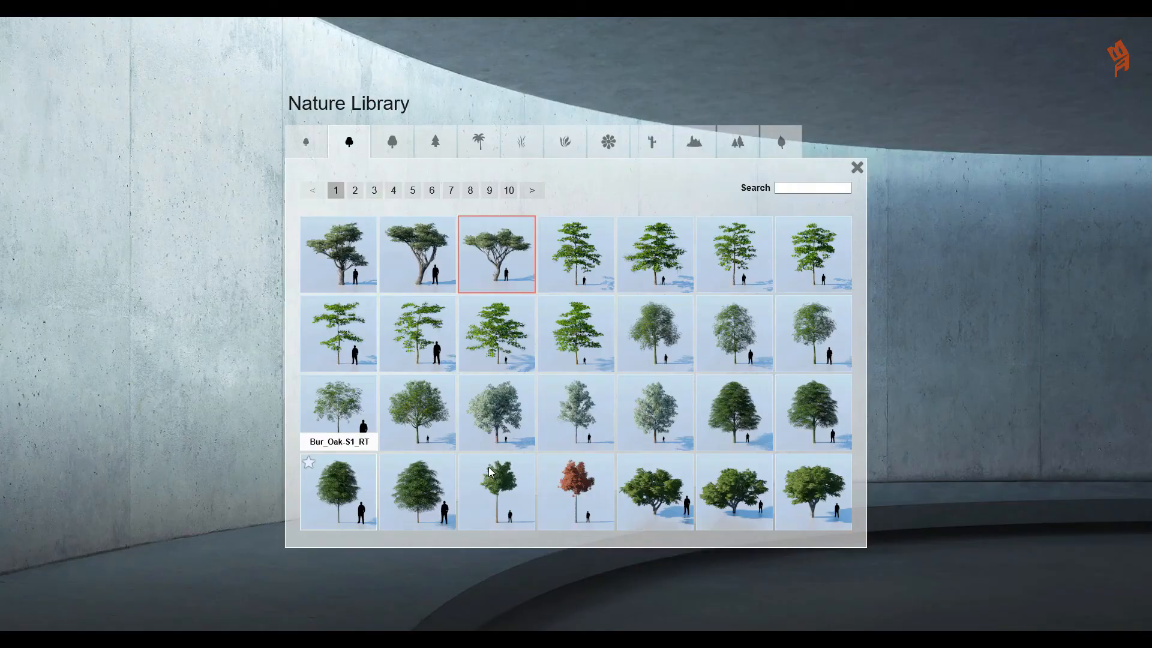
pyautogui.click(396, 147)
pyautogui.click(434, 144)
pyautogui.click(401, 144)
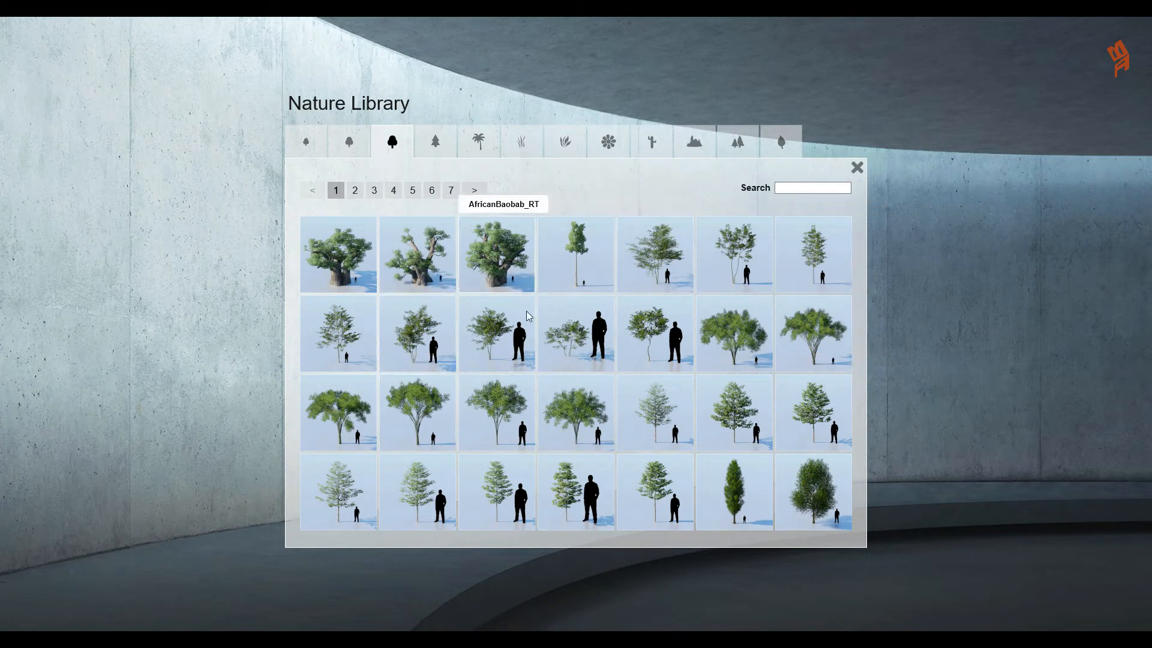
pyautogui.click(745, 488)
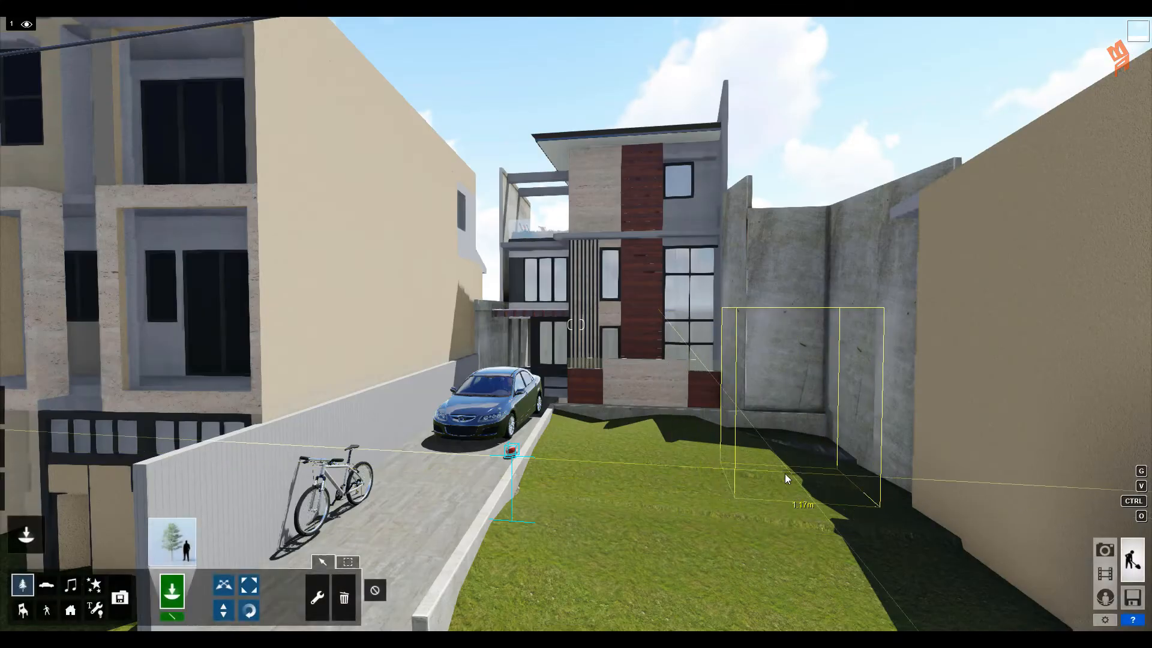
pyautogui.click(734, 473)
pyautogui.scroll(-5, 733, 475)
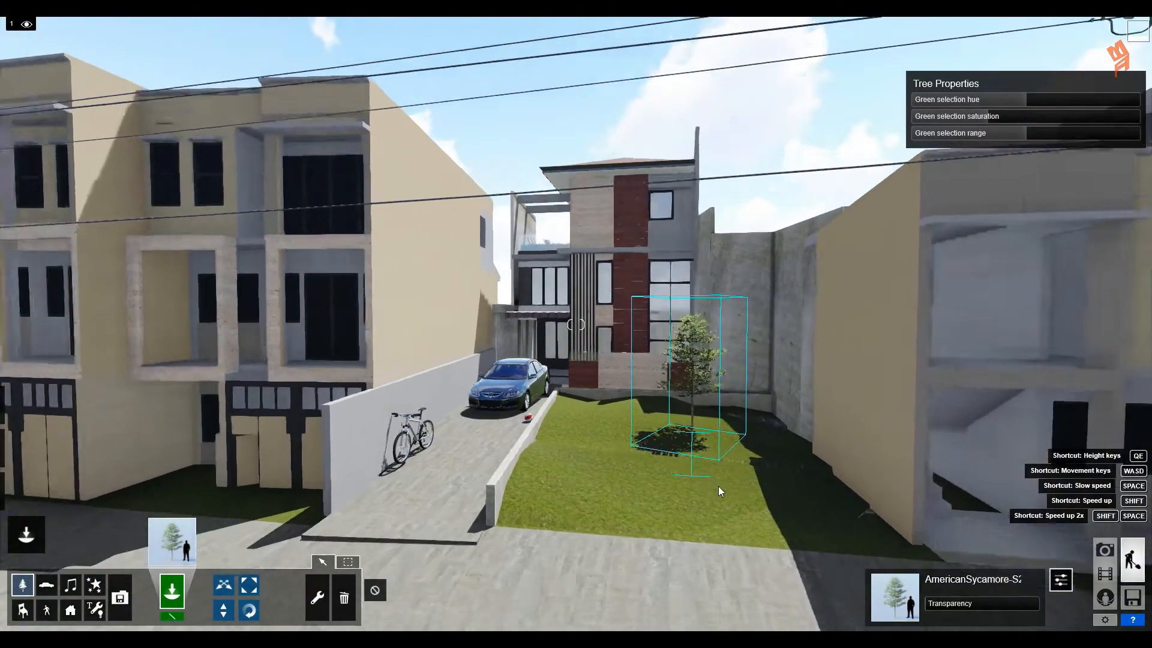
# Place an AmericanElm2_S_RT tree at the street-side corner of the lawn, beside the neighbouring building
pyautogui.click(171, 541)
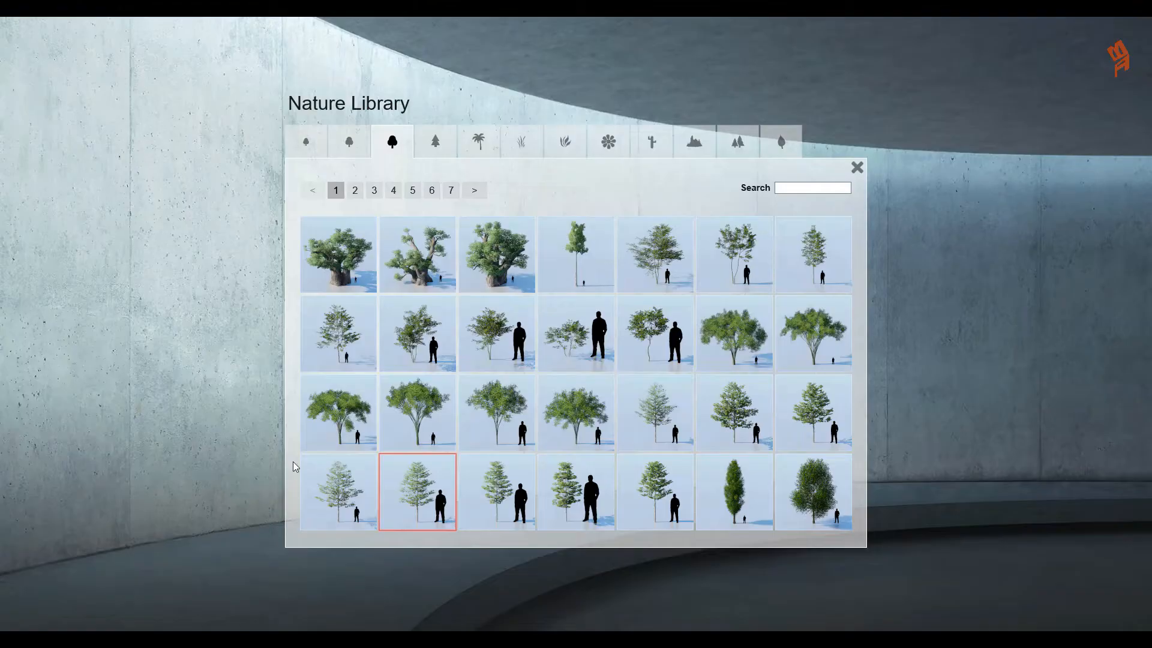
pyautogui.click(716, 489)
pyautogui.click(814, 502)
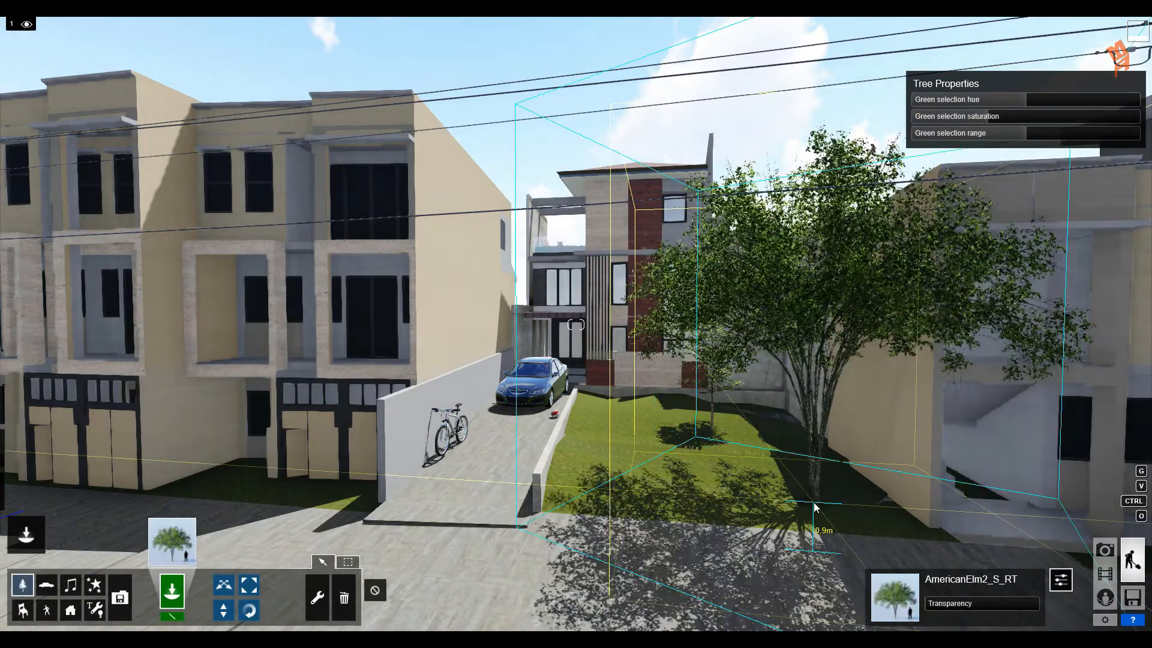
# Choose the CinnamonFern cluster from the nature library's plants and plant it along the house front and the concrete side wall
pyautogui.press('a')
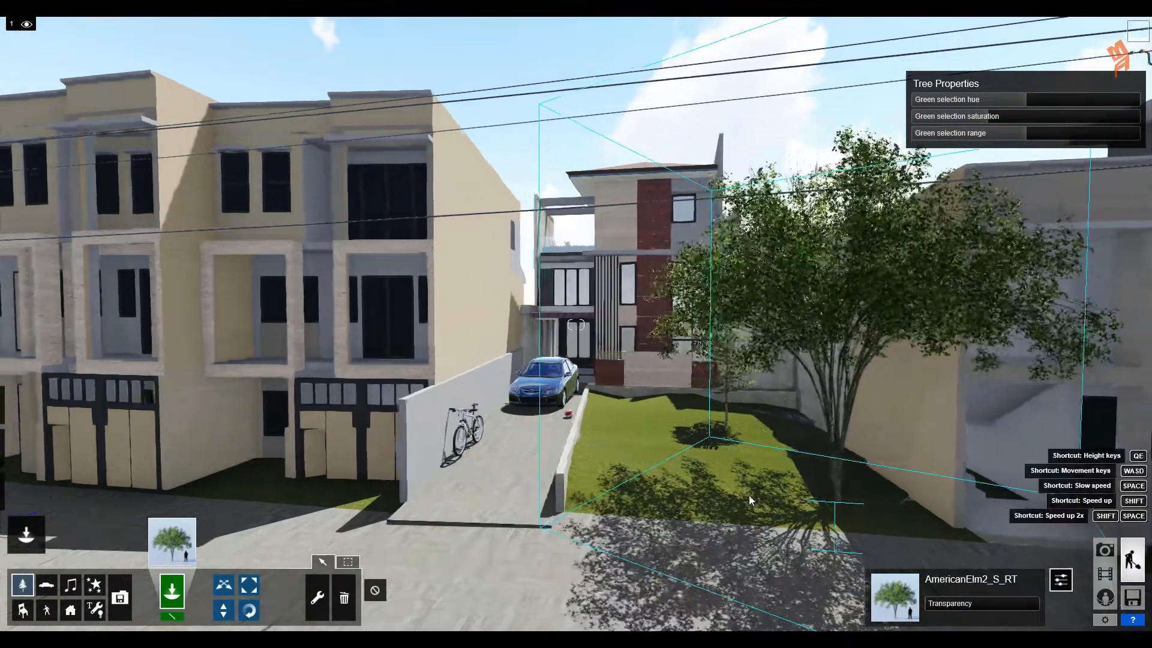
pyautogui.press('w')
pyautogui.press('a')
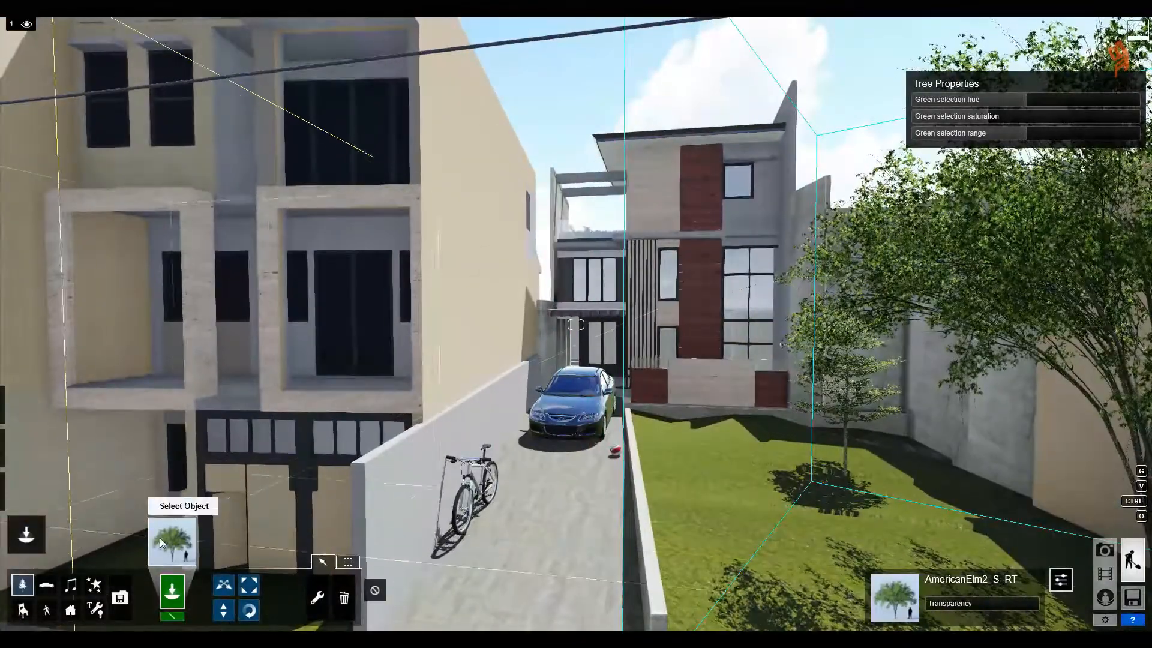
pyautogui.click(160, 537)
pyautogui.click(479, 144)
pyautogui.click(517, 147)
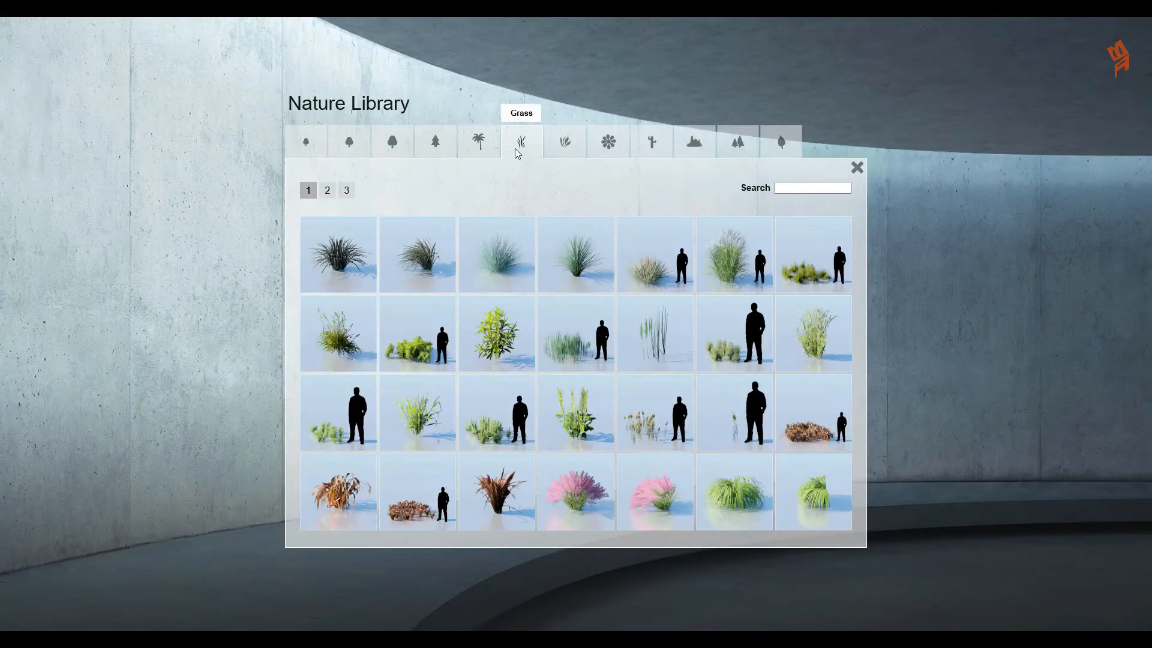
pyautogui.click(327, 190)
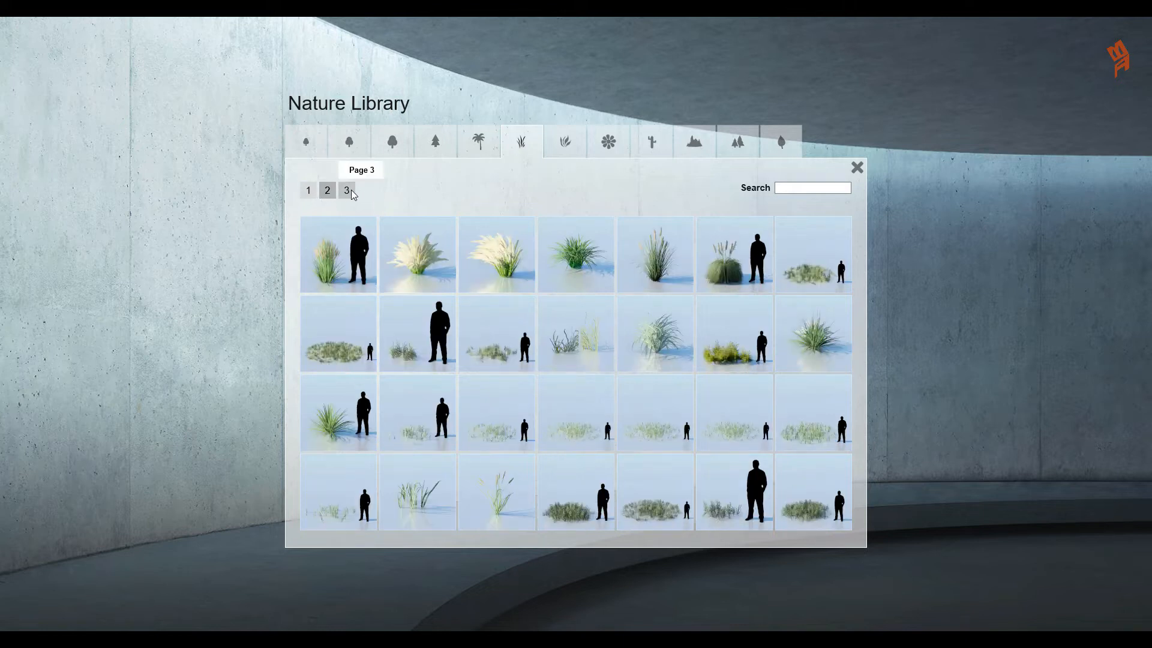
pyautogui.click(347, 191)
pyautogui.click(566, 150)
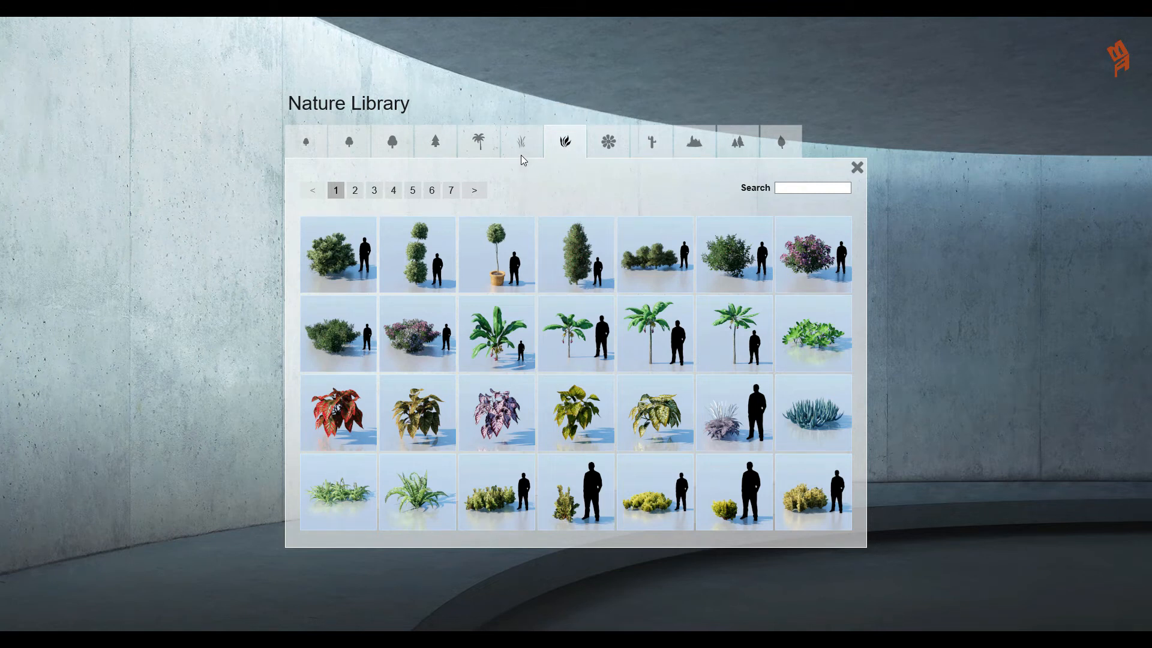
pyautogui.click(355, 191)
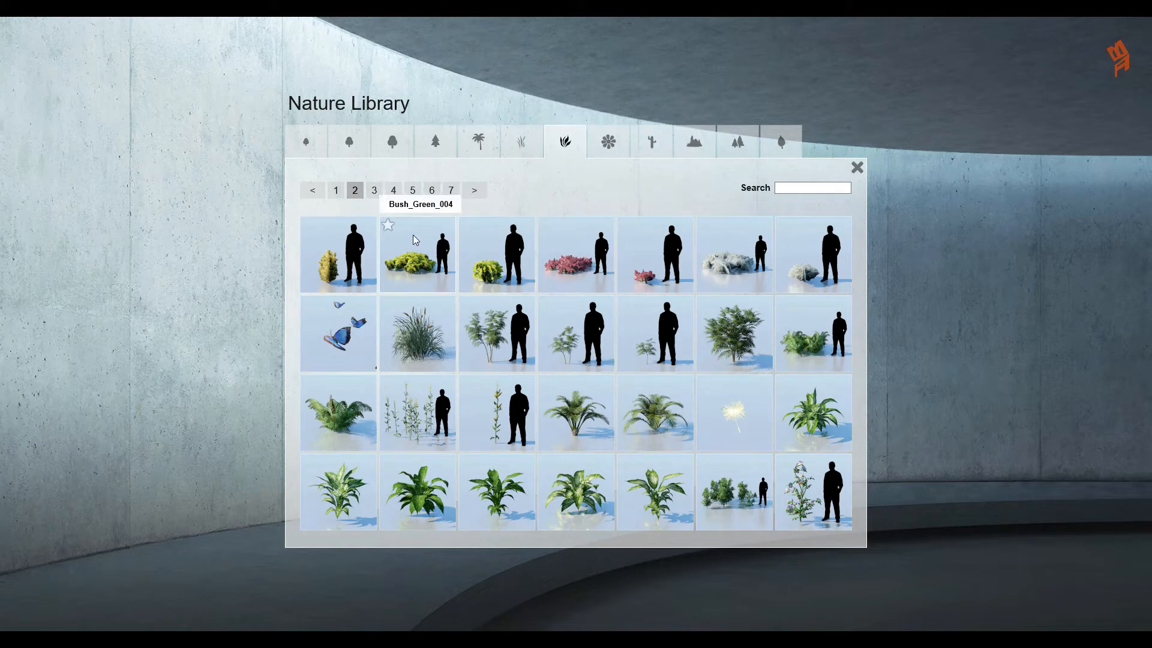
pyautogui.click(820, 355)
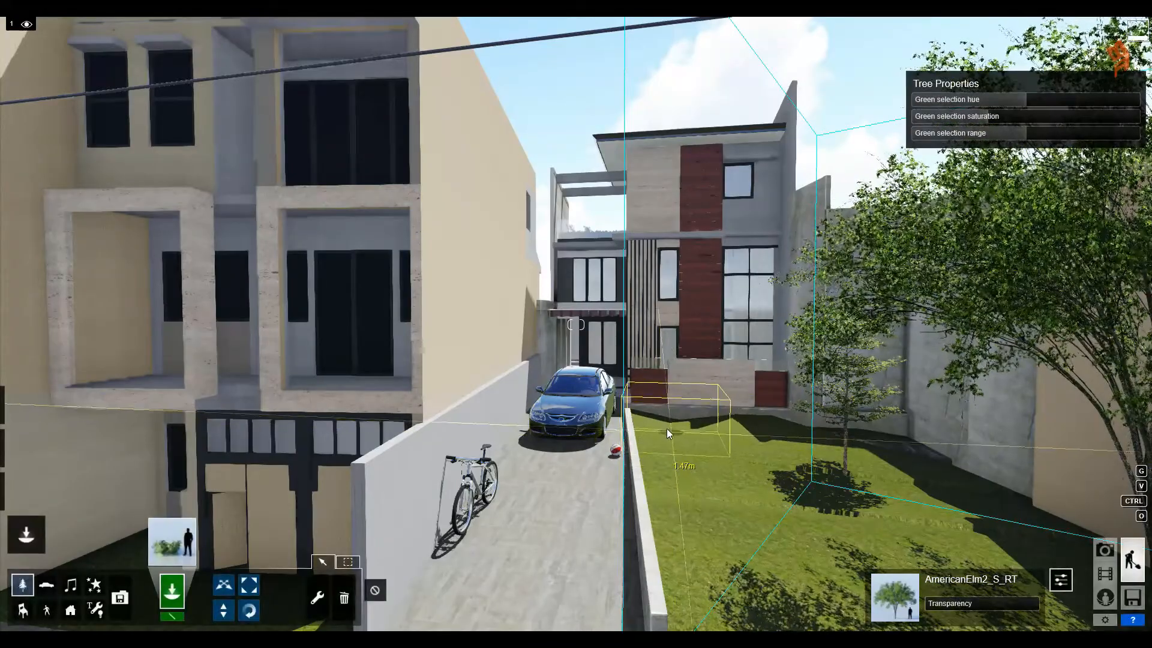
pyautogui.click(710, 432)
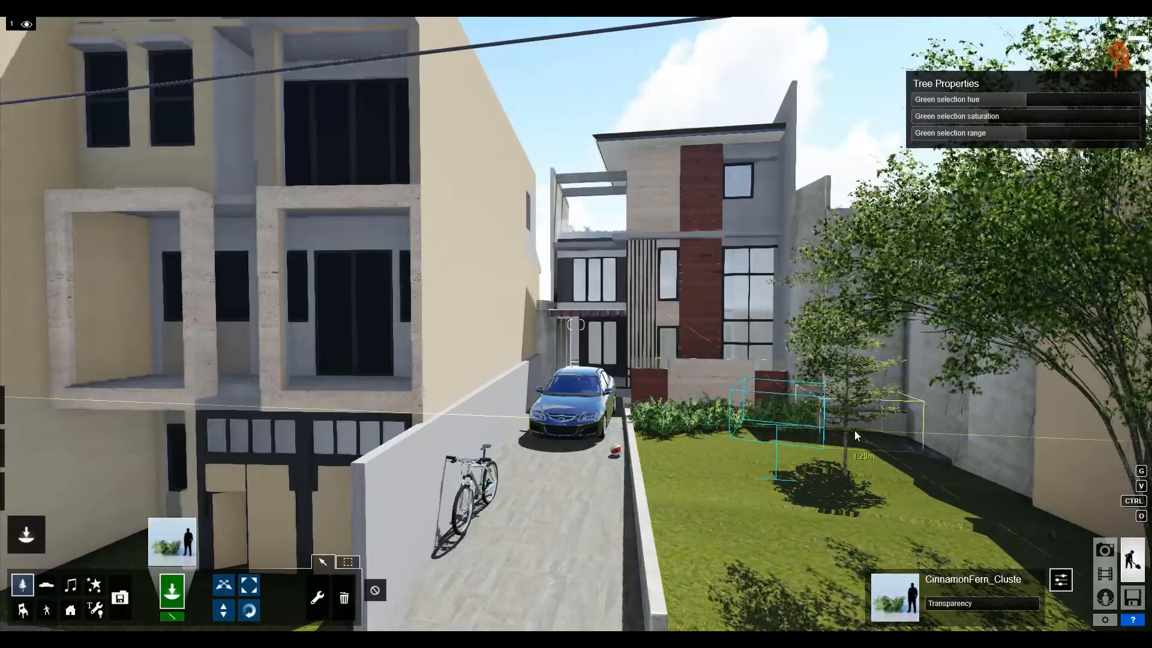
pyautogui.click(952, 484)
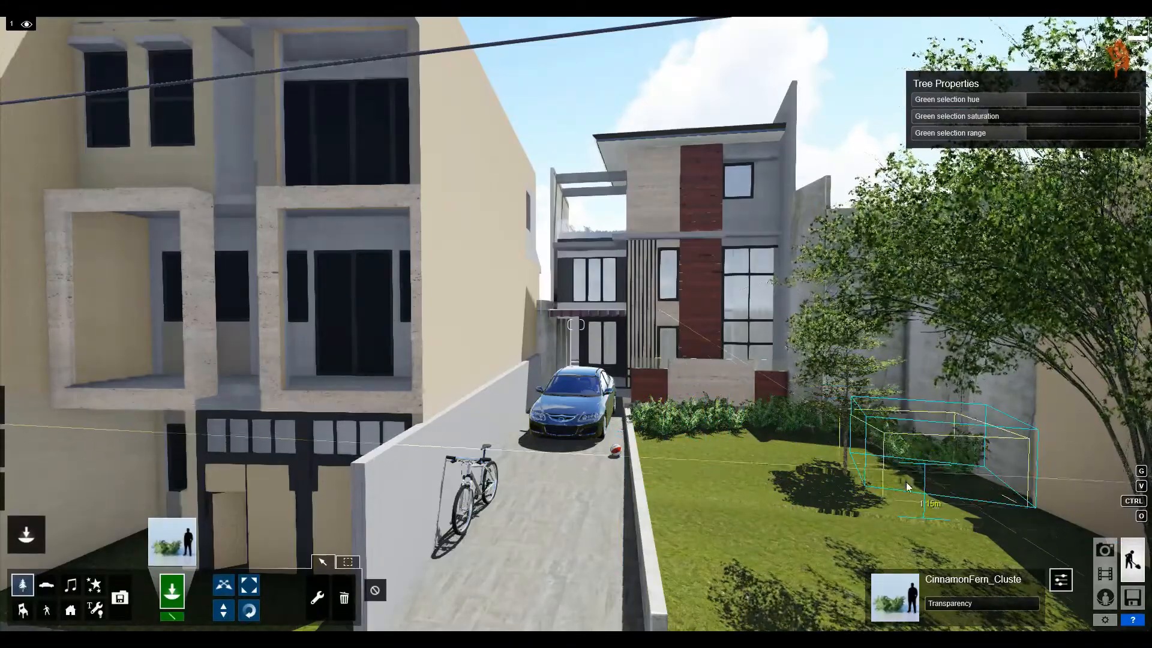
# Plant several Dieffenbachia_001 around the base of the elm and along the shaded side of the lawn
pyautogui.press('s')
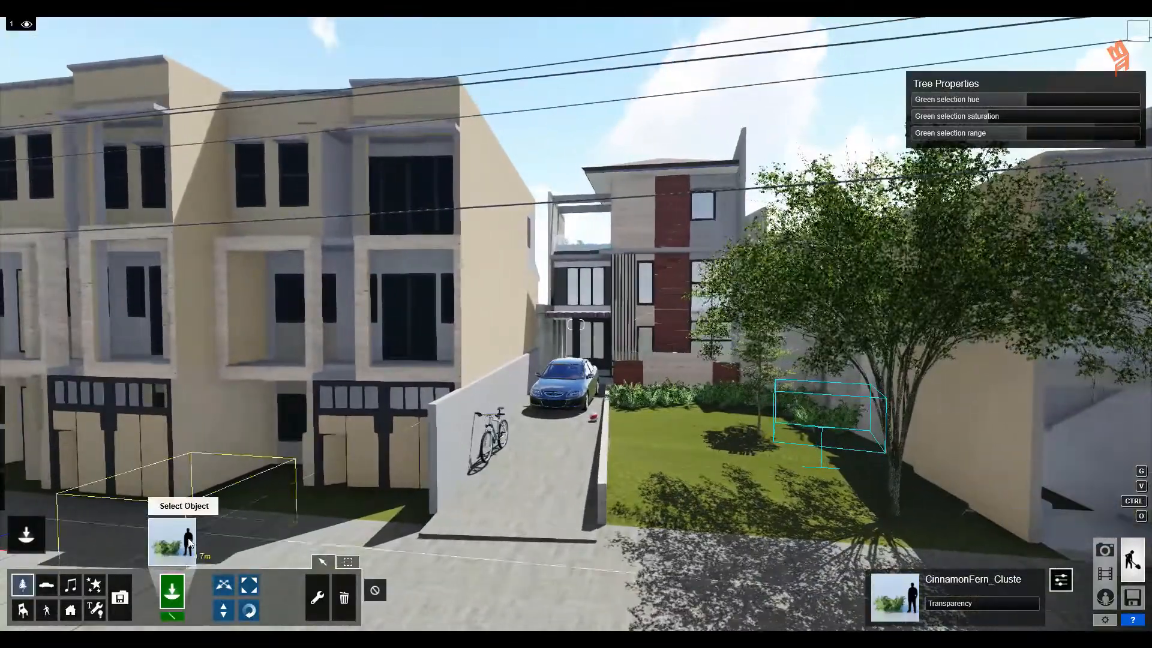
pyautogui.click(172, 540)
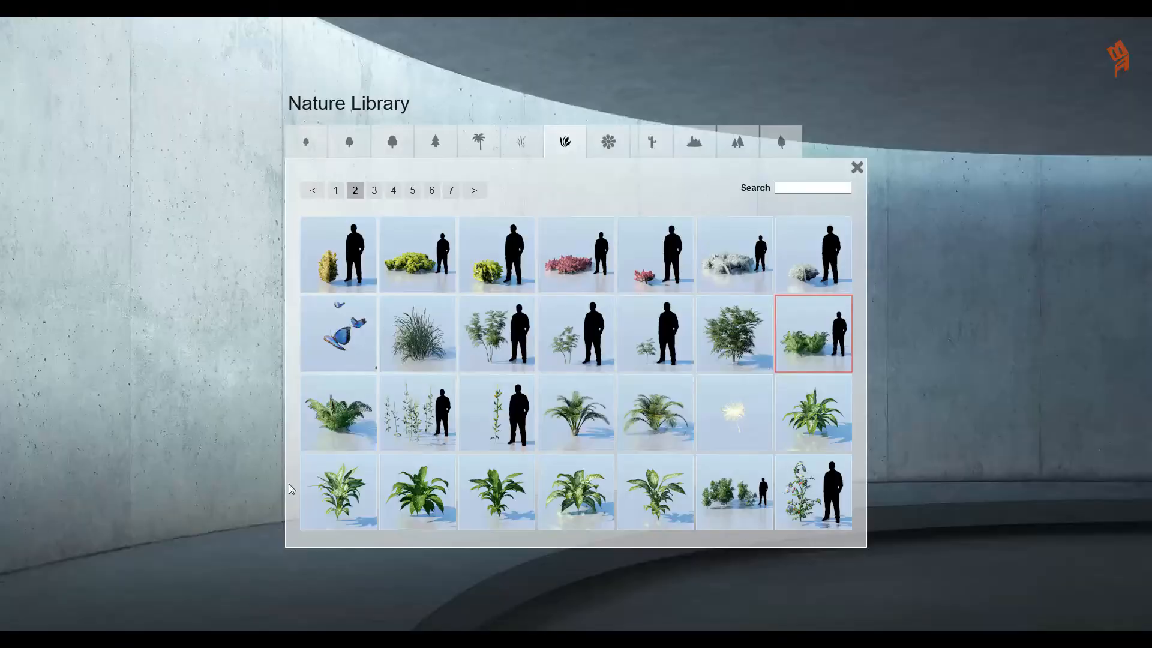
pyautogui.click(828, 430)
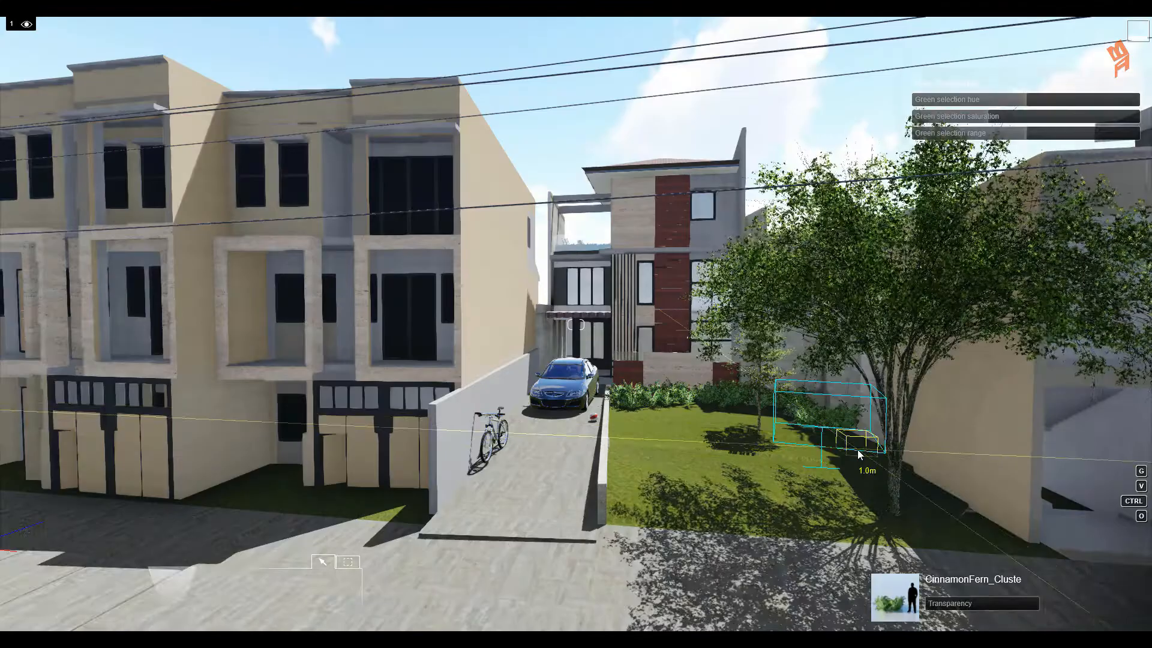
pyautogui.click(1000, 545)
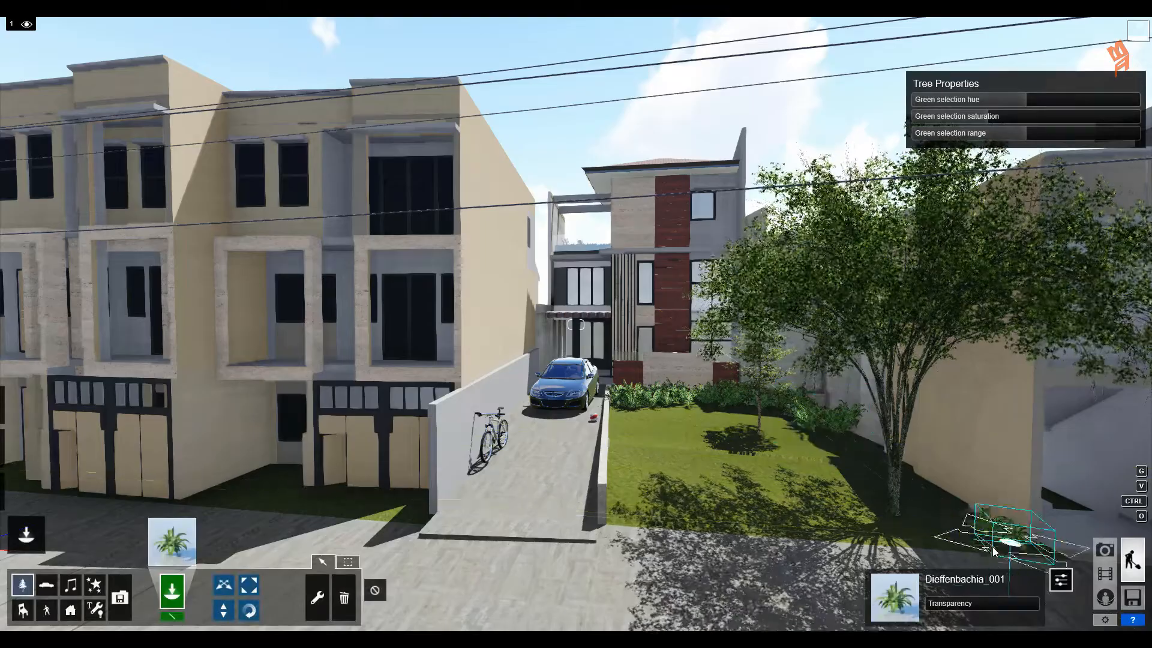
pyautogui.click(924, 515)
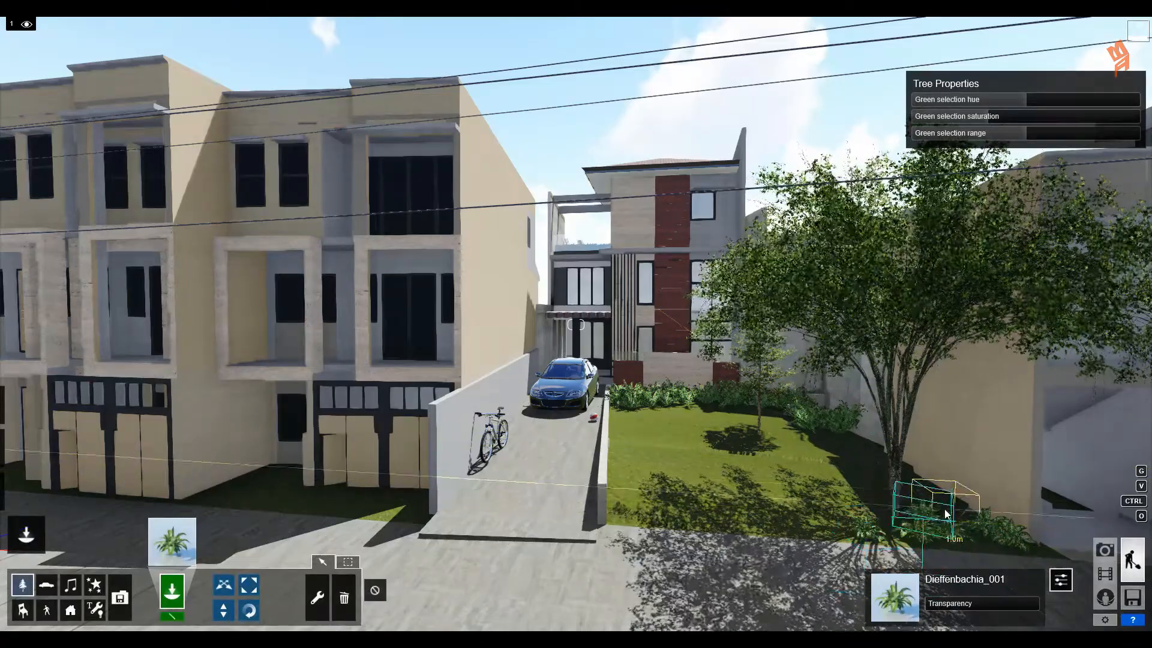
pyautogui.click(923, 483)
pyautogui.click(850, 439)
# Scatter several Cattail_RT plants across the lawn, from the driveway edge near the house to the street side
pyautogui.click(174, 540)
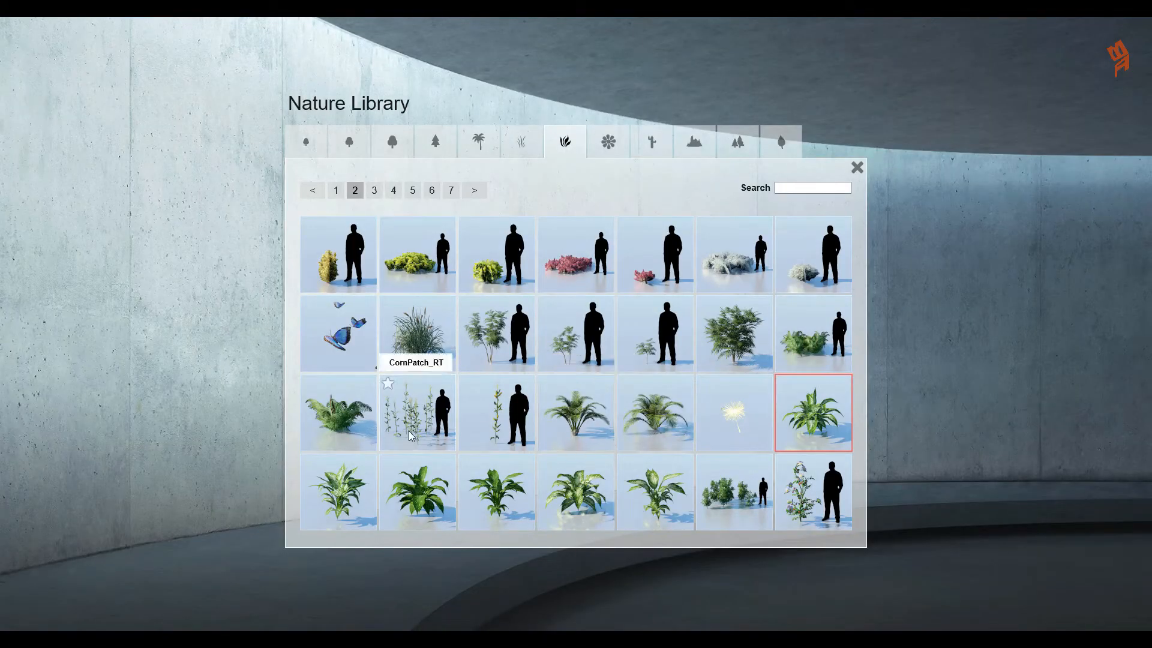
pyautogui.click(417, 336)
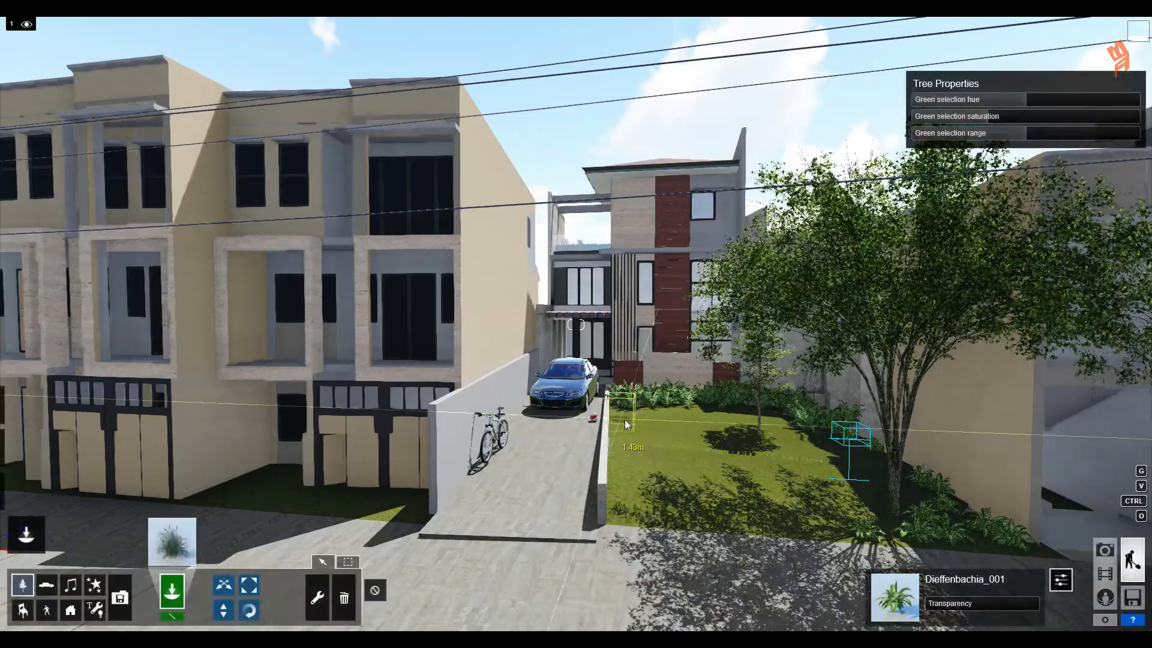
pyautogui.click(619, 417)
pyautogui.click(676, 444)
pyautogui.click(713, 422)
pyautogui.click(667, 495)
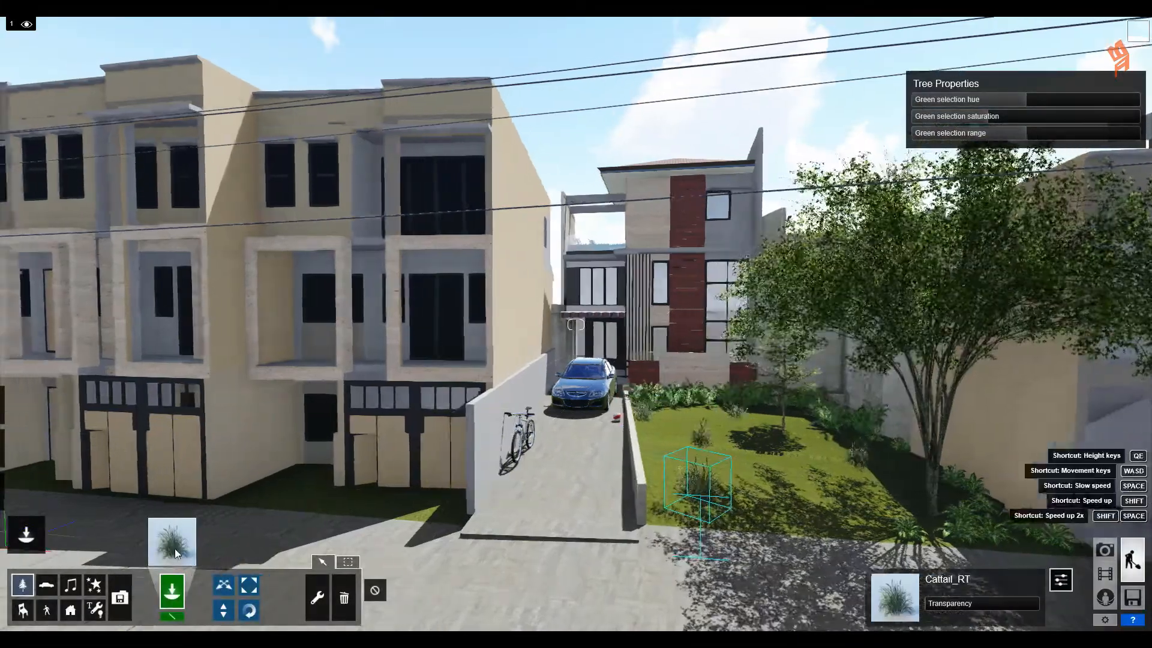
# Place an IvyFlower1_XL in front of the neighbouring building on each side of the house
pyautogui.click(172, 542)
pyautogui.click(431, 191)
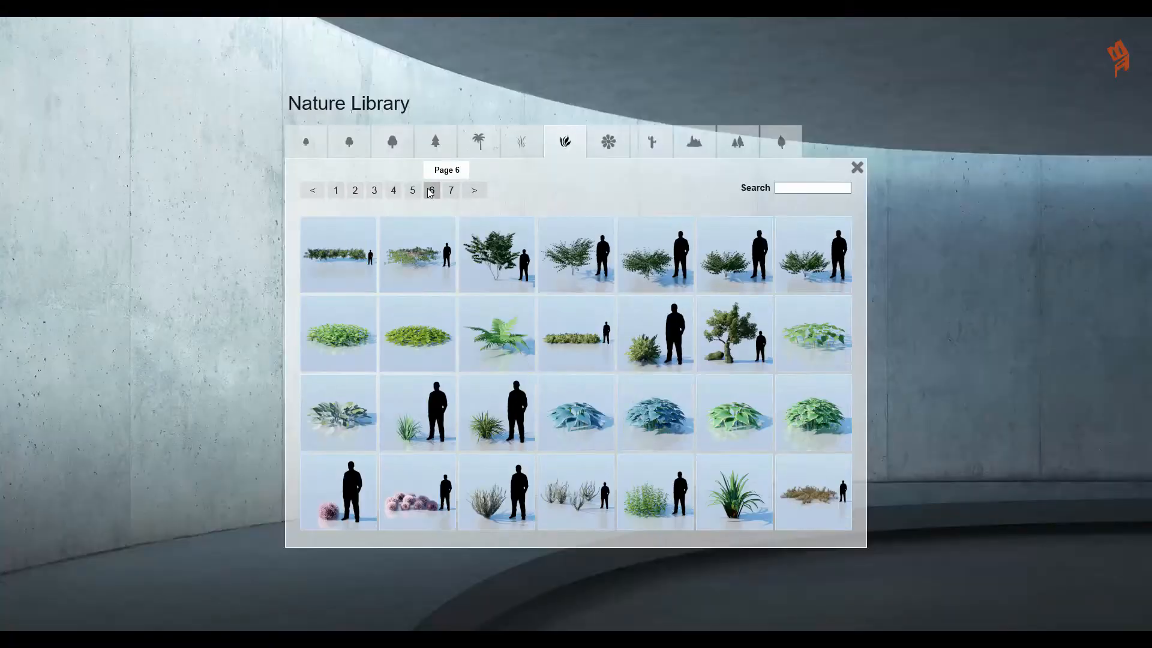
pyautogui.click(411, 191)
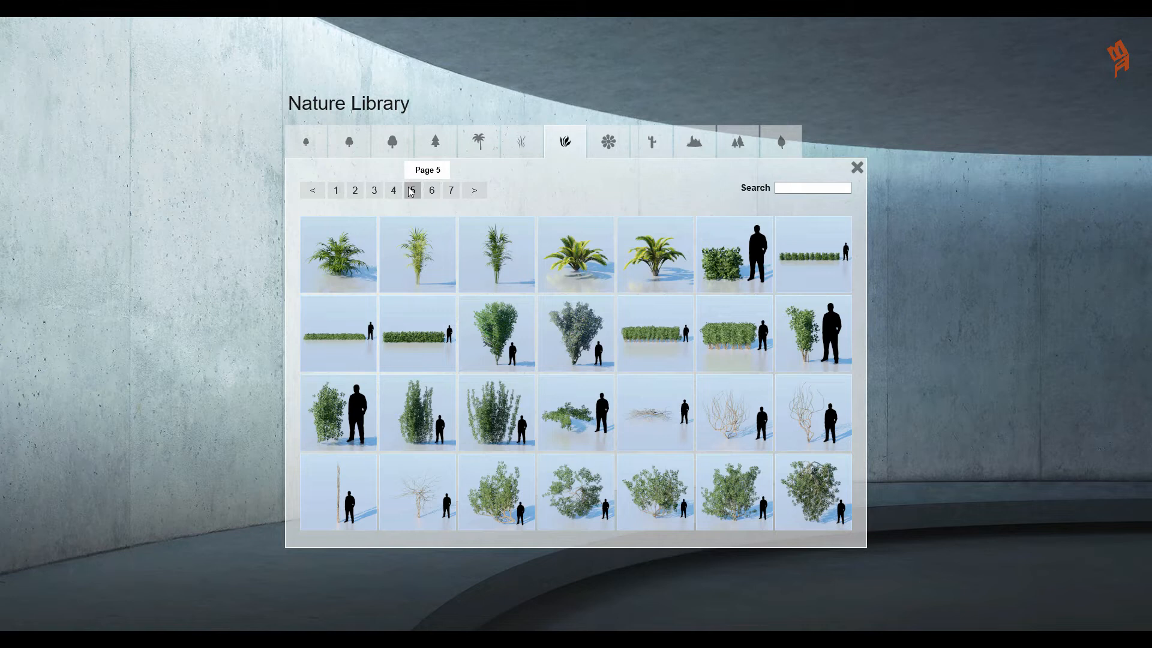
pyautogui.click(559, 344)
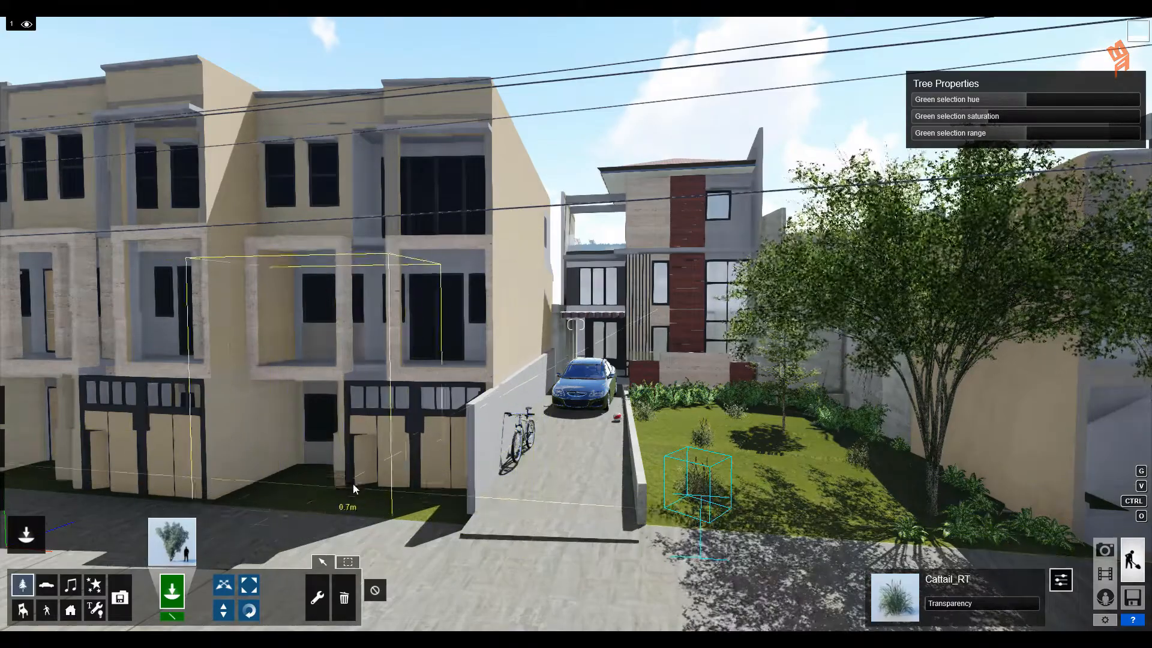
pyautogui.click(293, 496)
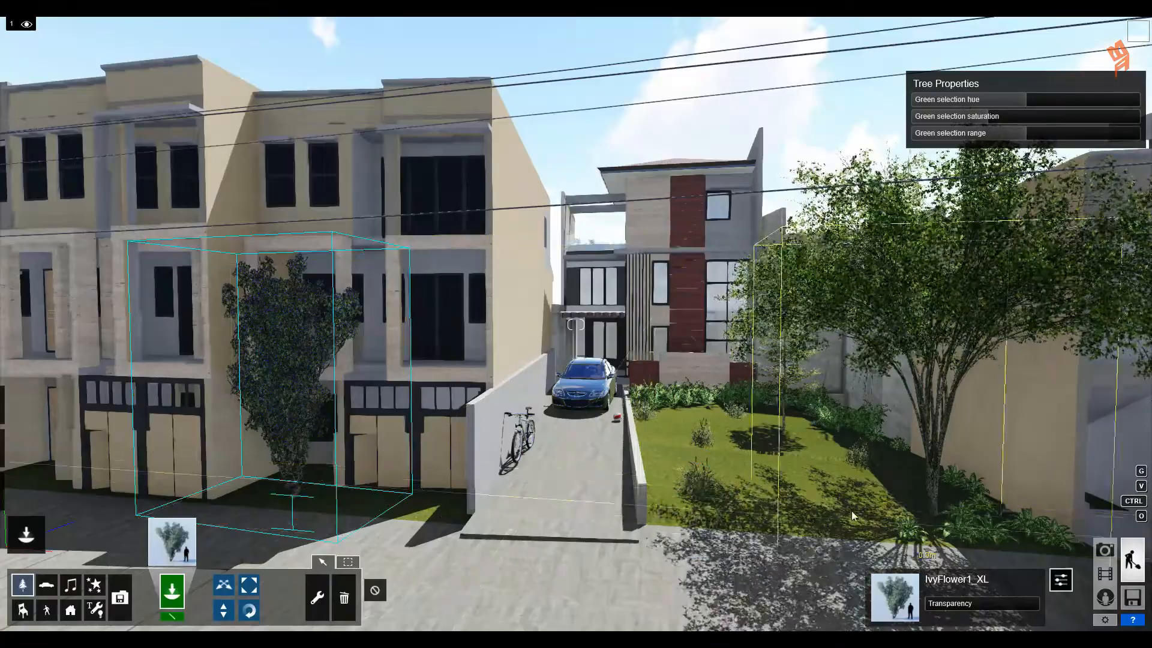
pyautogui.press('d')
pyautogui.click(663, 550)
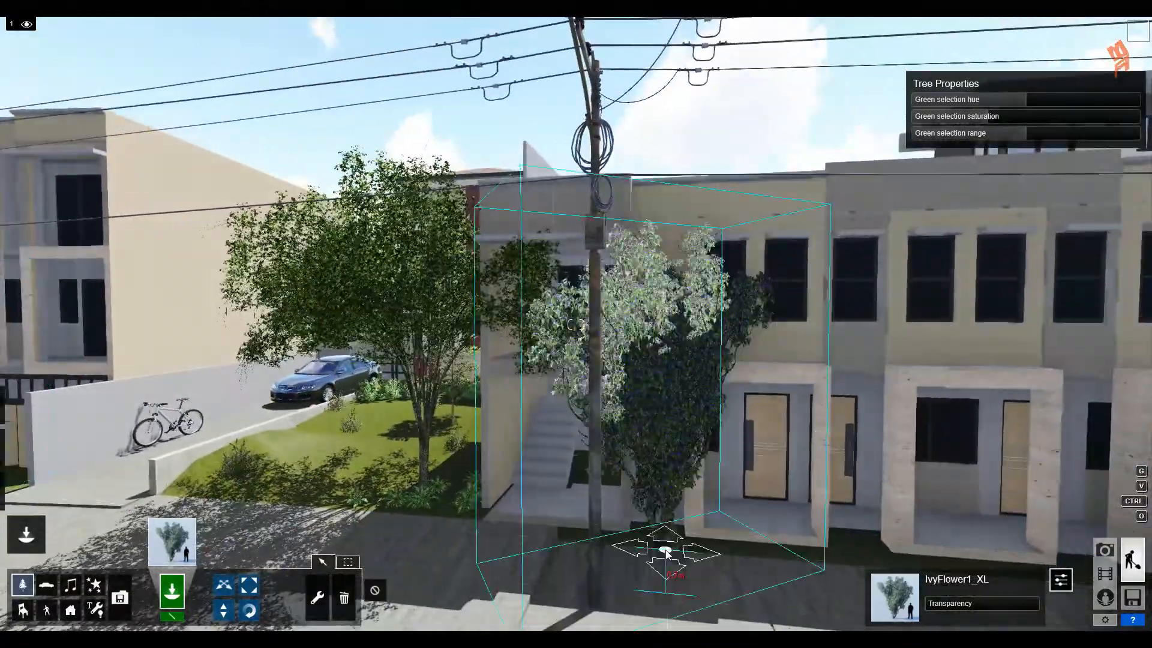
# Place IvyRoots3_Wall_RT from the nature library on the lawn in front of the house
pyautogui.press('a')
pyautogui.press('a')
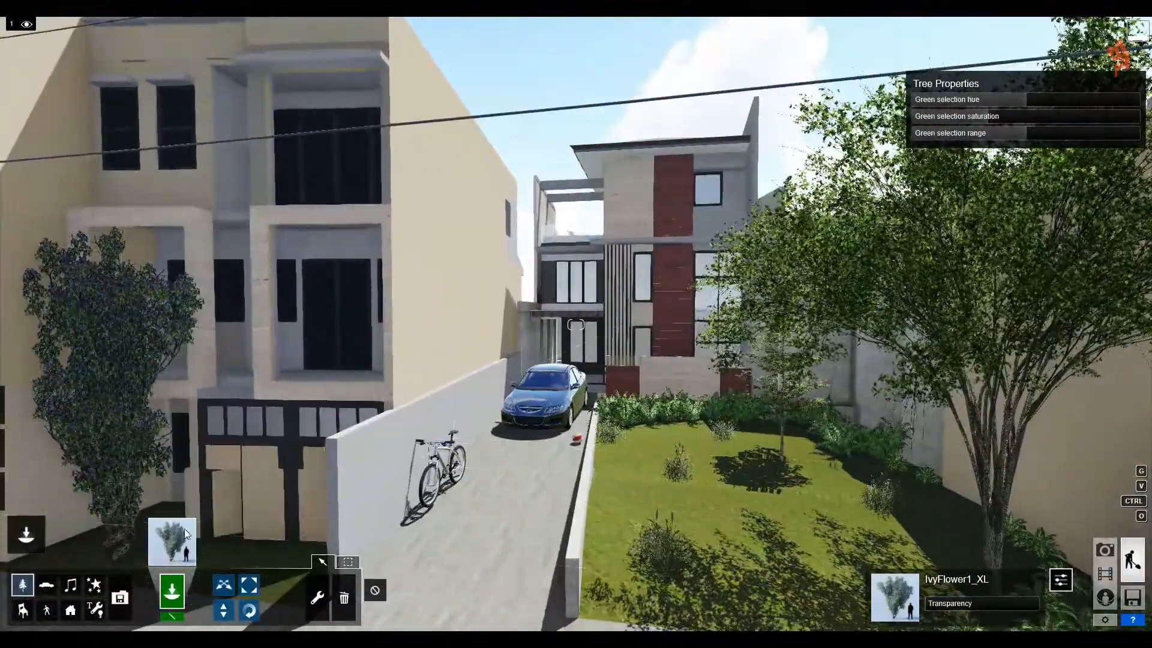
pyautogui.click(174, 542)
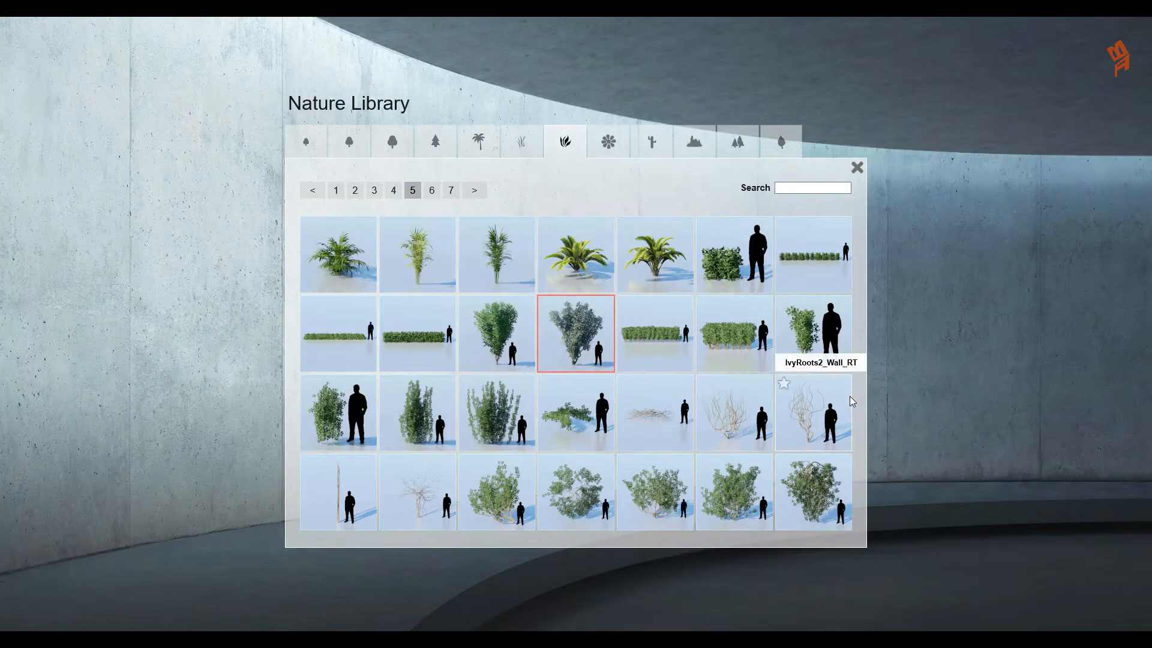
pyautogui.click(354, 488)
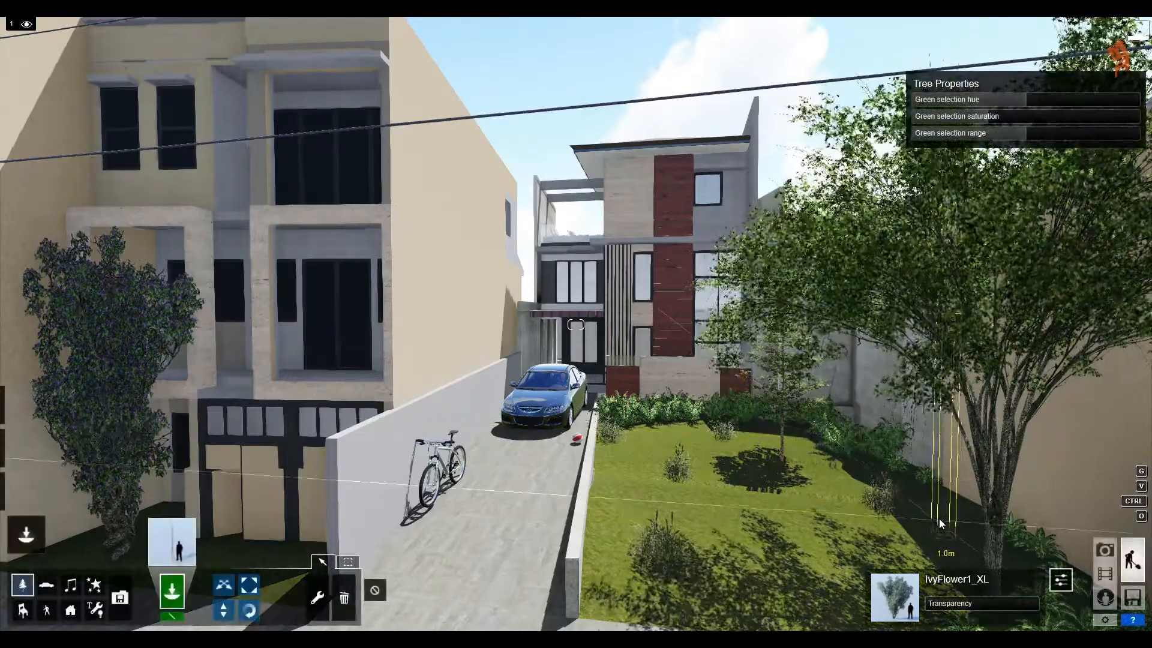
pyautogui.click(660, 447)
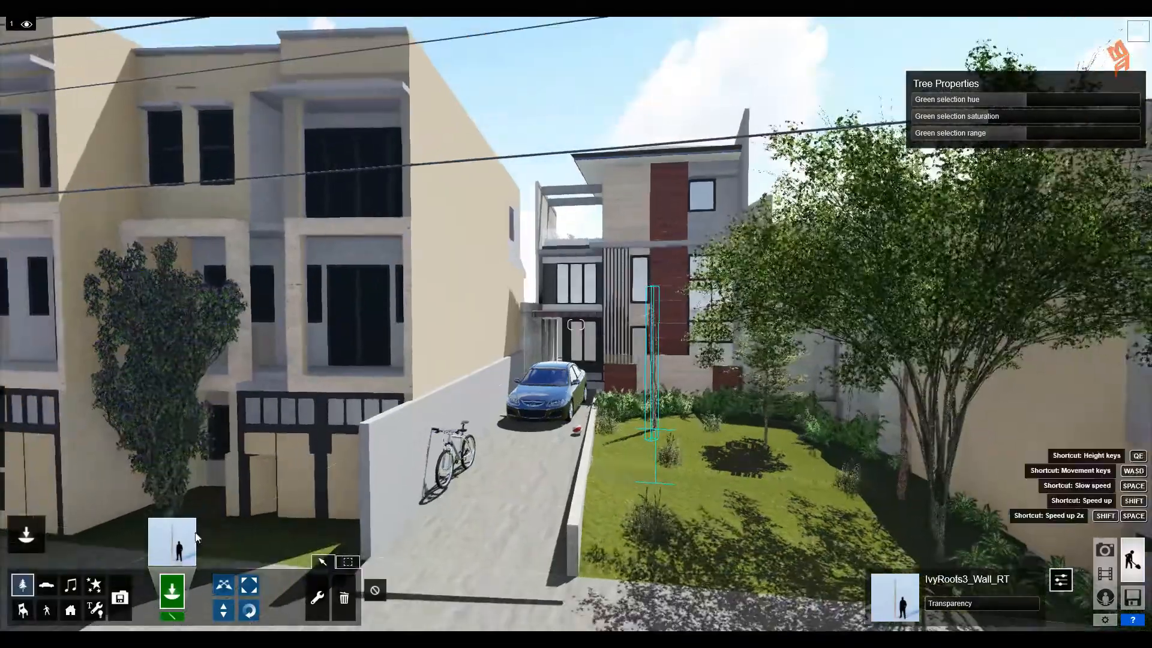
# Place a SagoPalmSmall_002 on each side of the front lawn and enlarge the one nearest the large tree
pyautogui.click(172, 541)
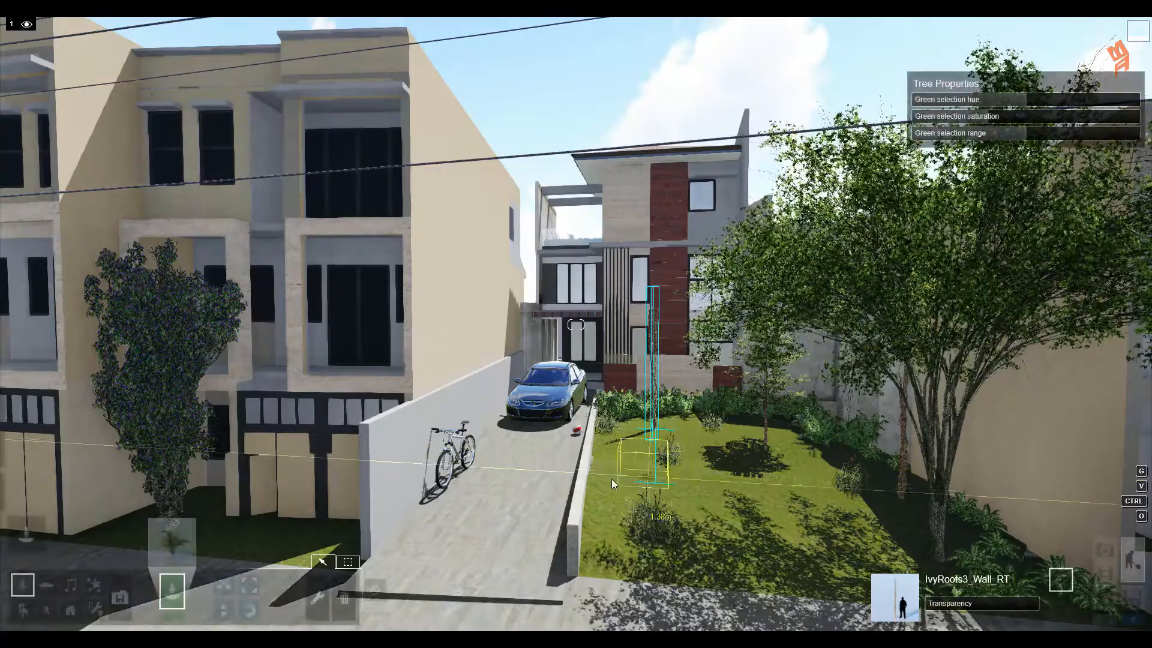
pyautogui.click(632, 469)
pyautogui.click(845, 515)
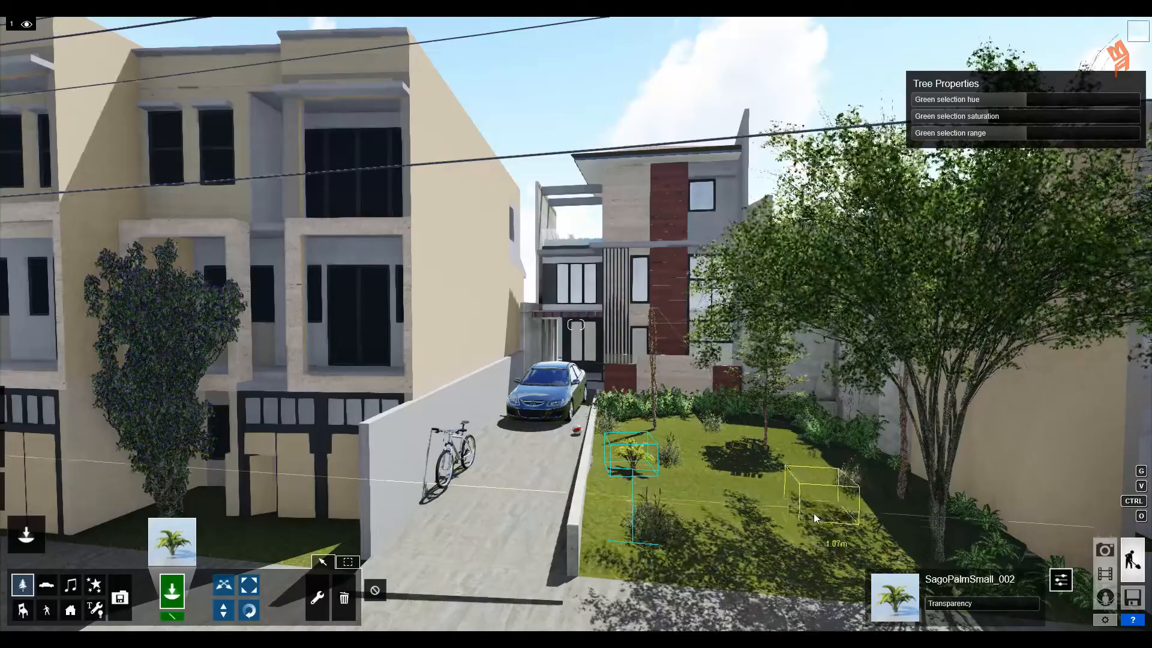
pyautogui.click(249, 584)
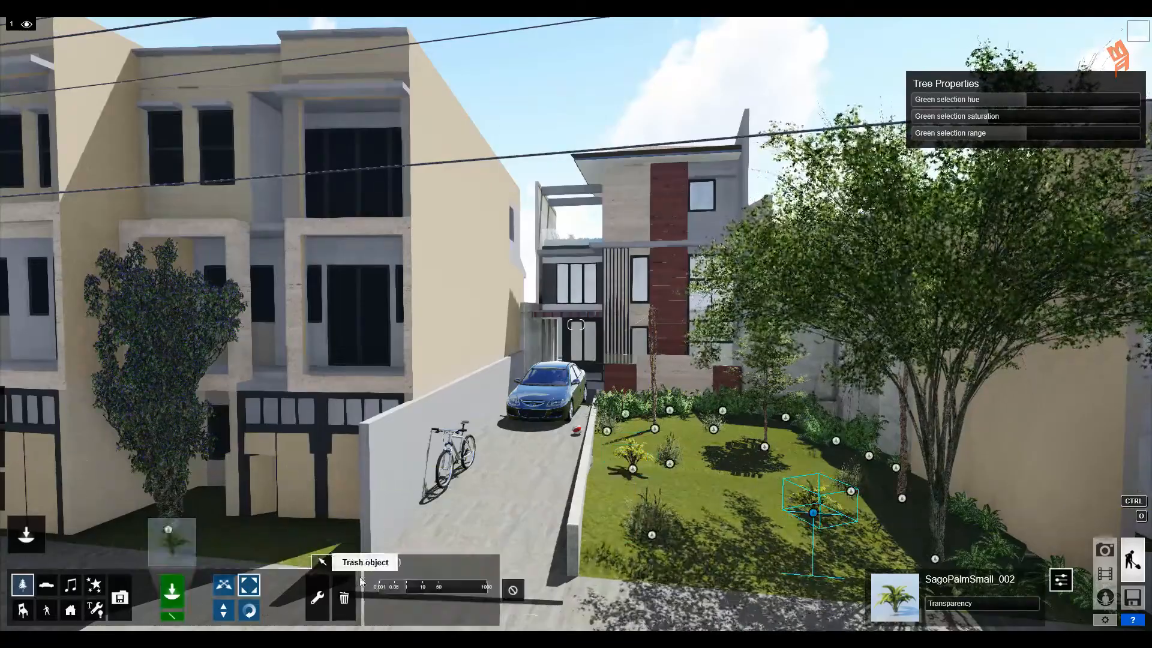
pyautogui.moveTo(812, 521); pyautogui.dragTo(750, 498)
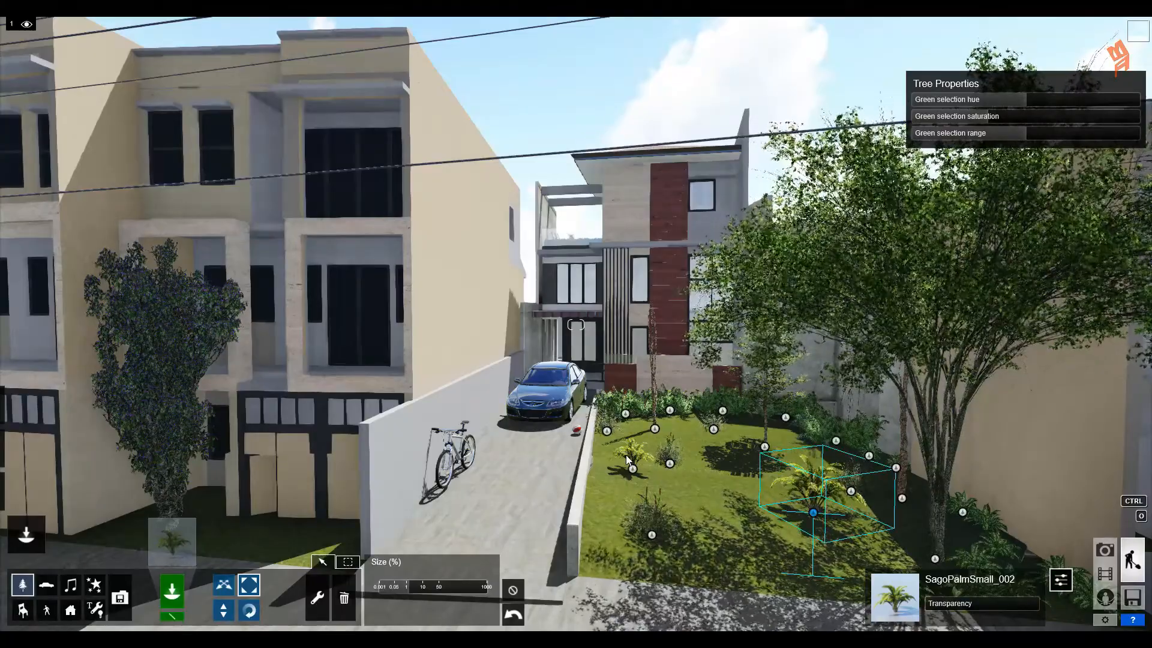
# Place a tall, slender plant from the nature library on the roof deck, near the concrete end wall beside the tiled roof
pyautogui.press('a')
pyautogui.press('q')
pyautogui.press('w')
pyautogui.press('w')
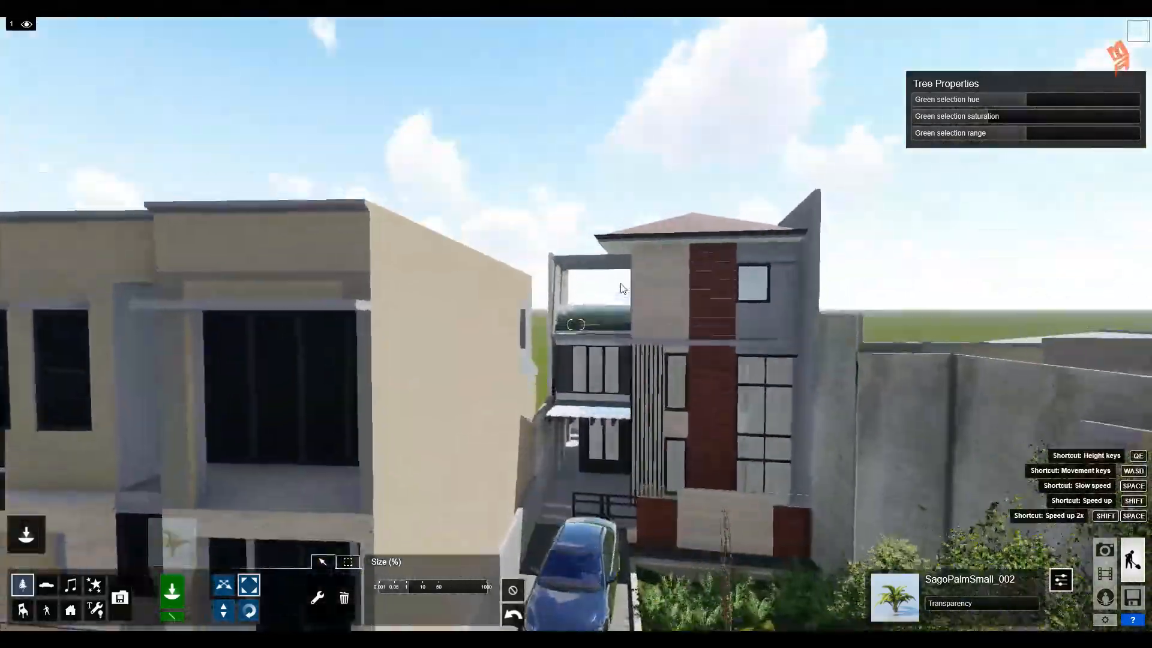
pyautogui.press('w')
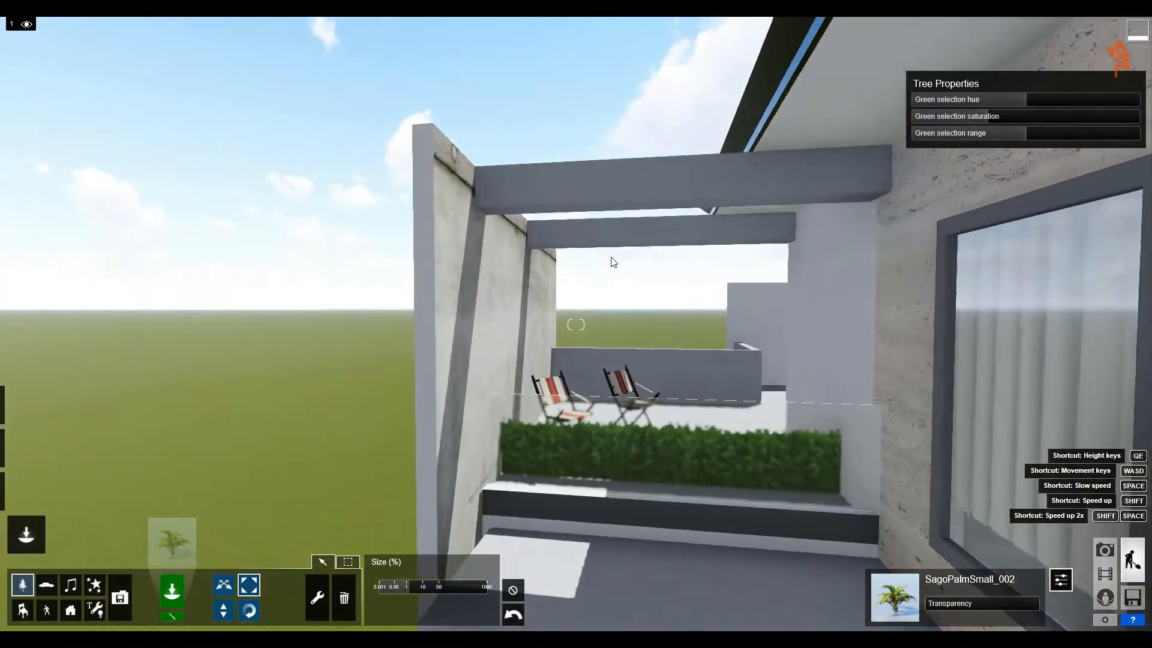
pyautogui.press('w')
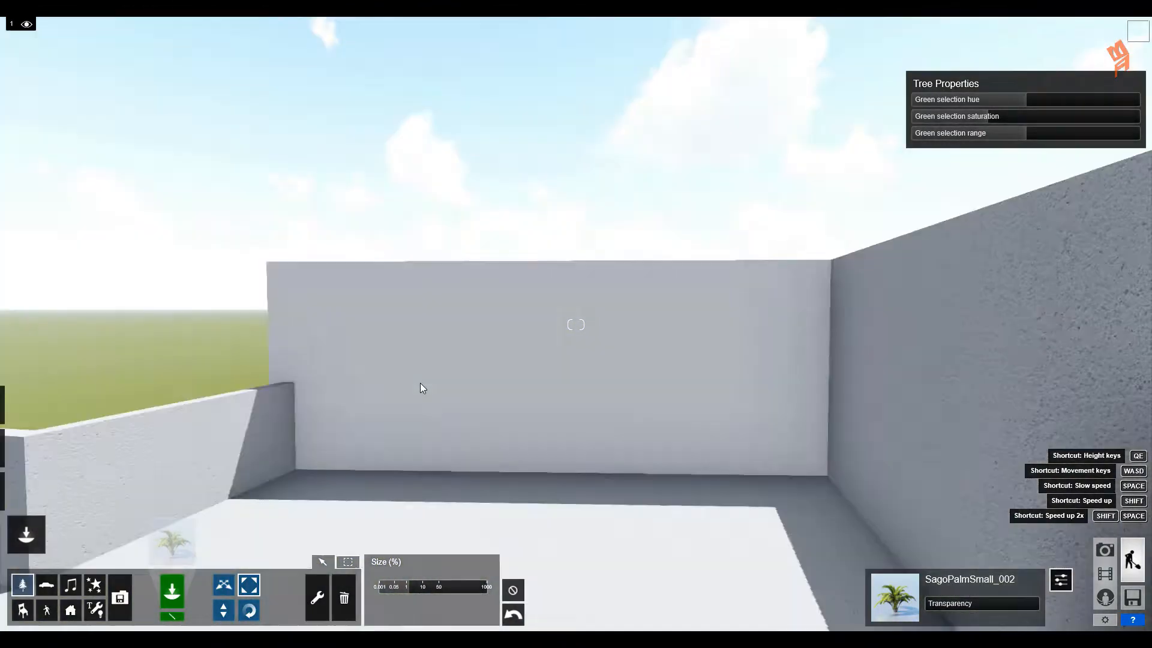
pyautogui.press('q')
pyautogui.moveTo(443, 480); pyautogui.dragTo(487, 475, button='right')
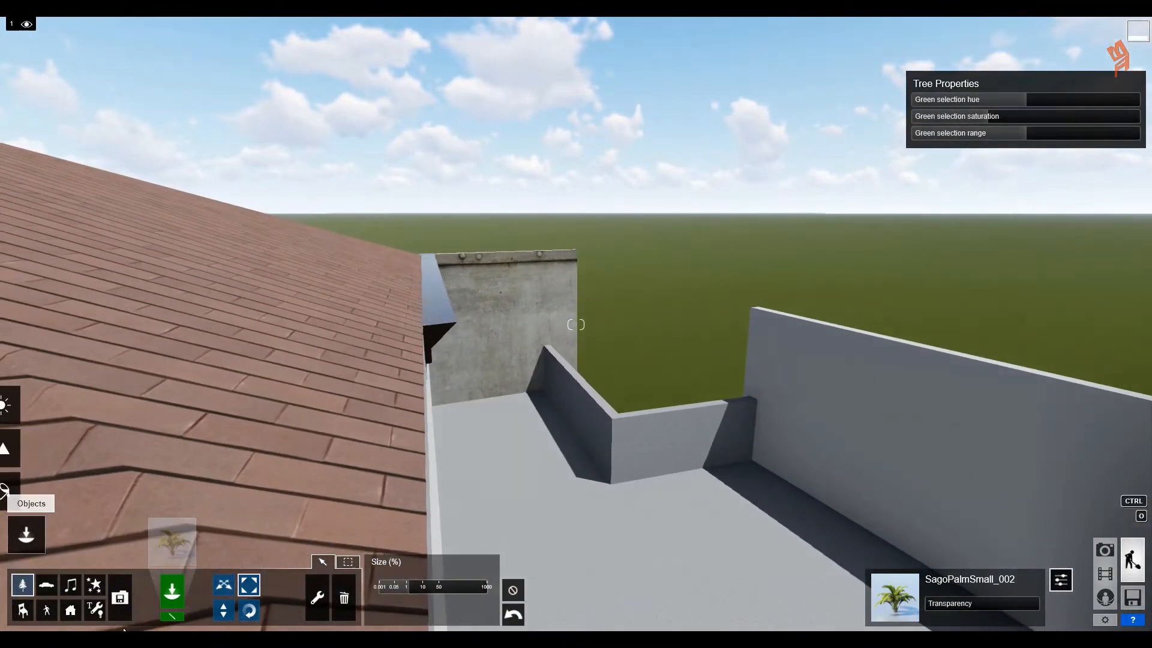
pyautogui.click(173, 541)
pyautogui.click(516, 290)
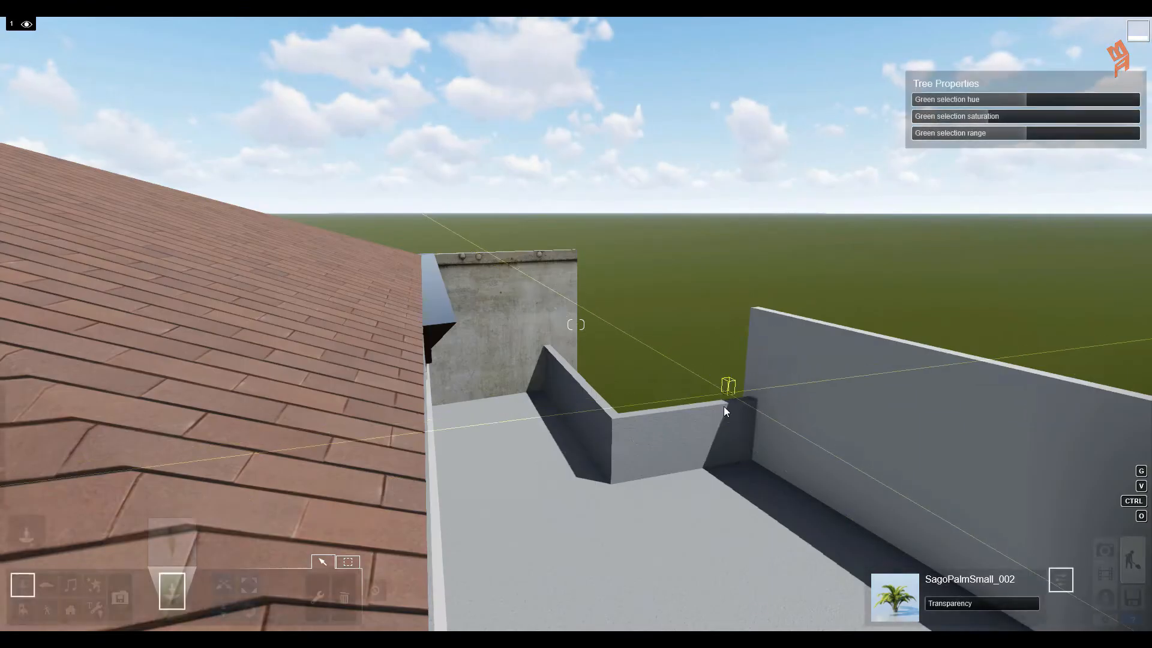
pyautogui.click(550, 434)
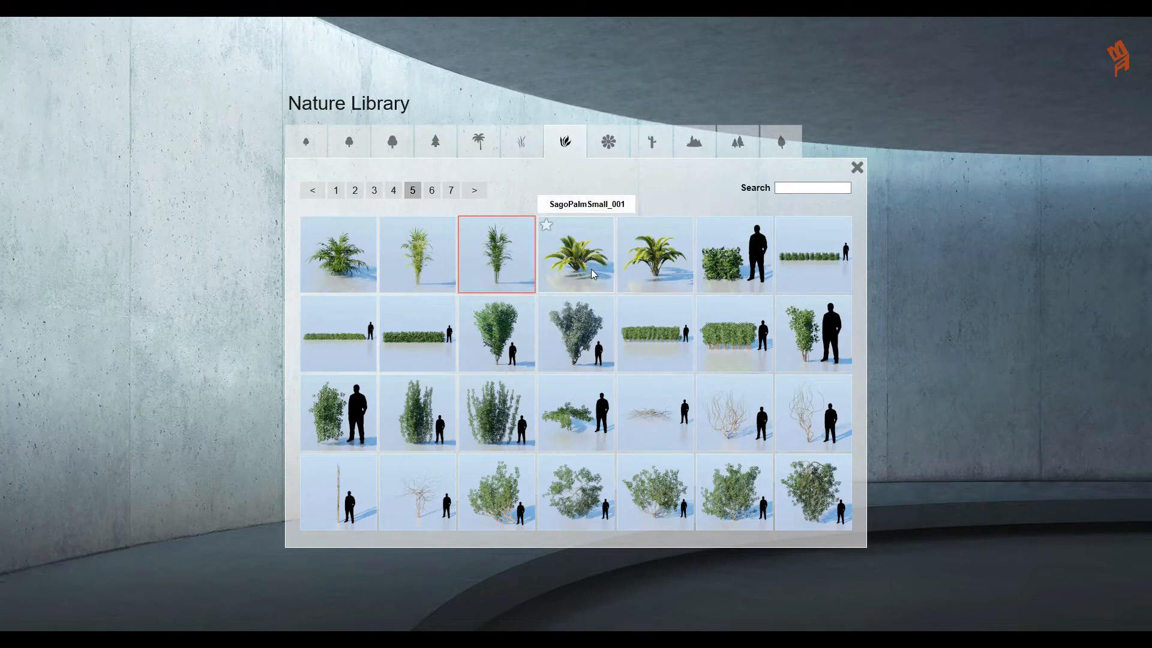
# Plant a row of IvyLeafPatch2_RT along the roof deck's outer parapet, starting from the concrete end wall
pyautogui.click(419, 411)
pyautogui.click(551, 442)
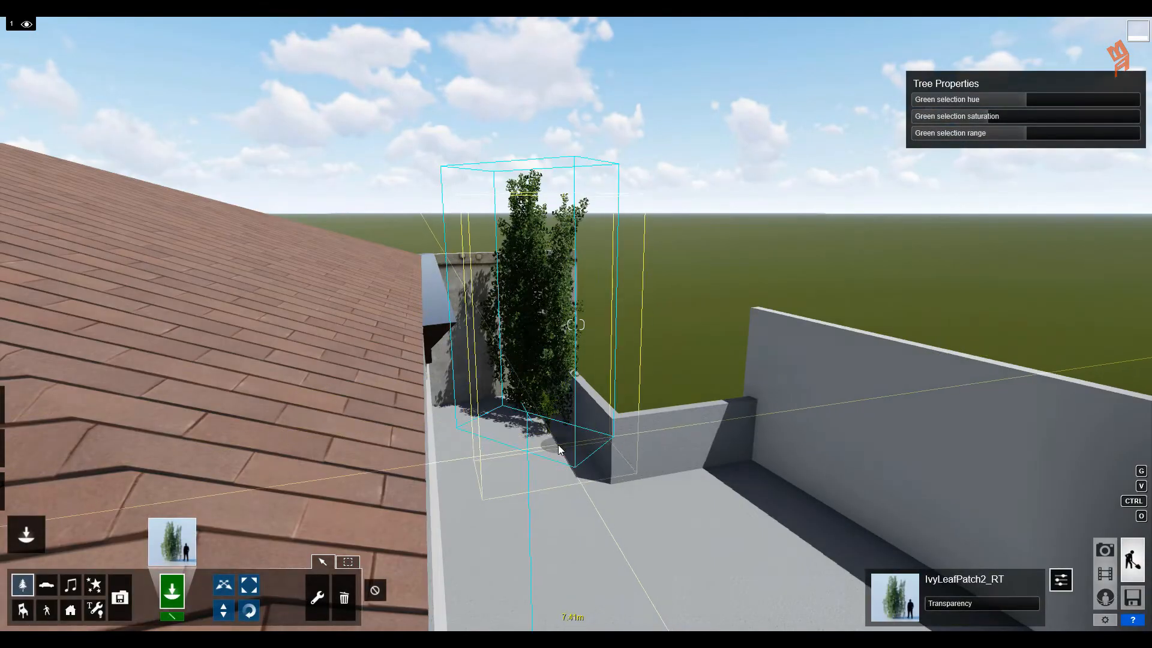
pyautogui.click(584, 481)
pyautogui.click(750, 475)
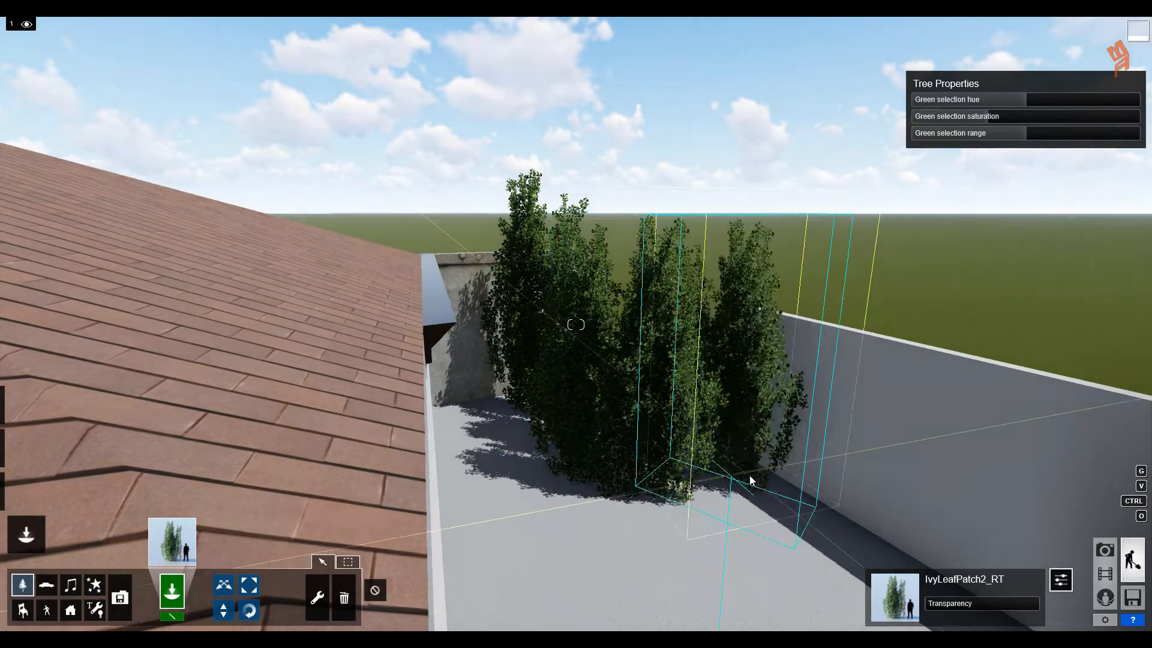
pyautogui.click(815, 527)
# Add more IvyLeafPatch2_RT to fill the remaining stretch of the roof deck behind the tiled roof
pyautogui.press('s')
pyautogui.press('e')
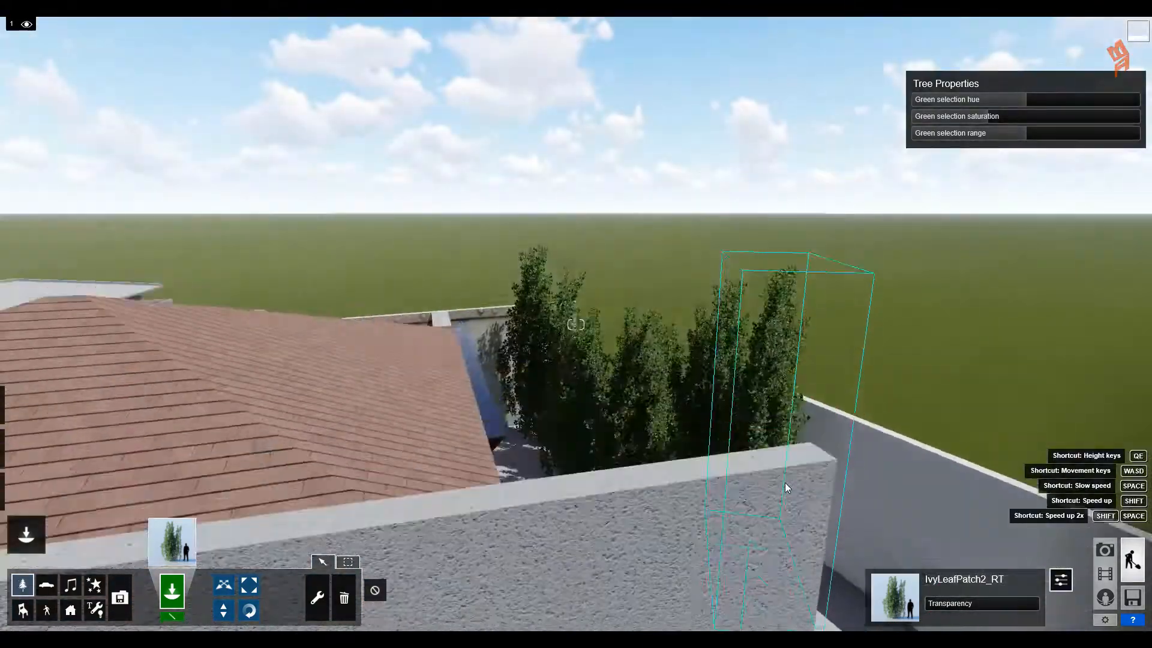
pyautogui.click(670, 551)
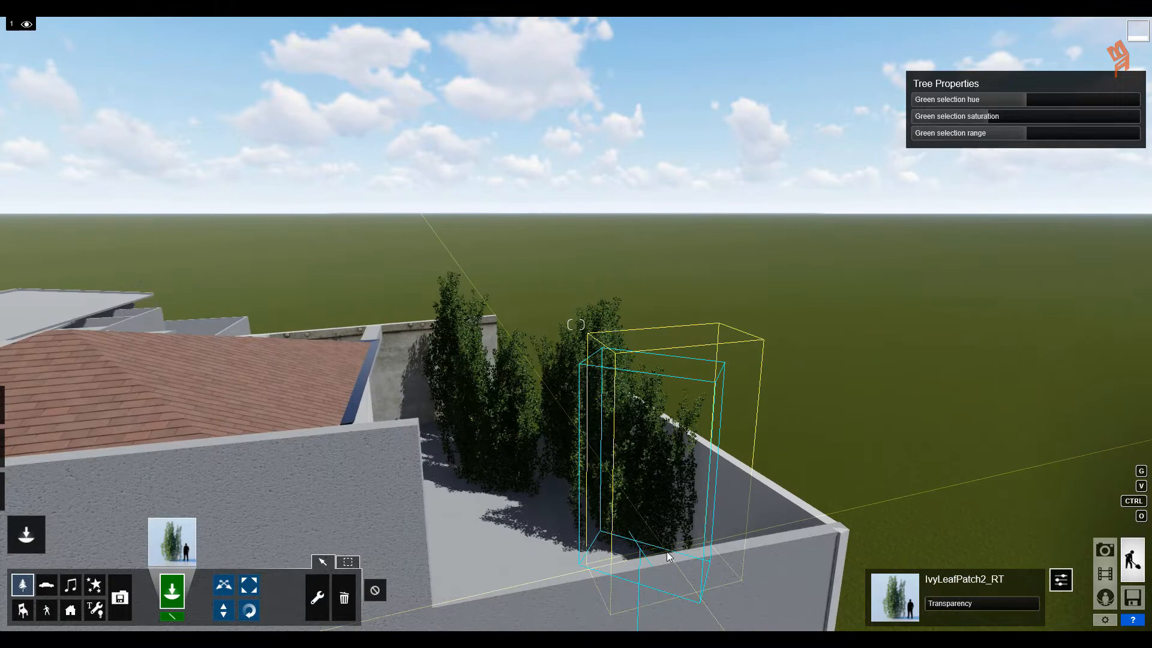
pyautogui.moveTo(671, 549); pyautogui.dragTo(510, 557, button='right')
pyautogui.click(510, 556)
pyautogui.click(566, 552)
pyautogui.press('s')
pyautogui.click(476, 545)
# Switch to Photo mode and recall the Photo 1 camera view
pyautogui.press('s')
pyautogui.press('s')
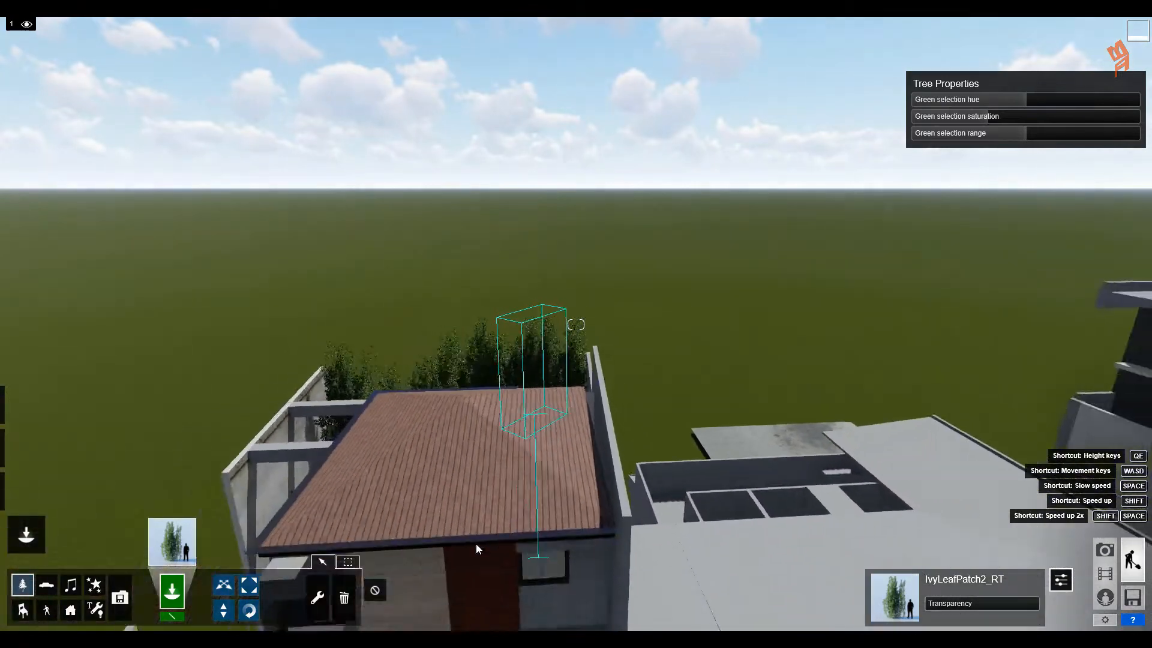
pyautogui.press('s')
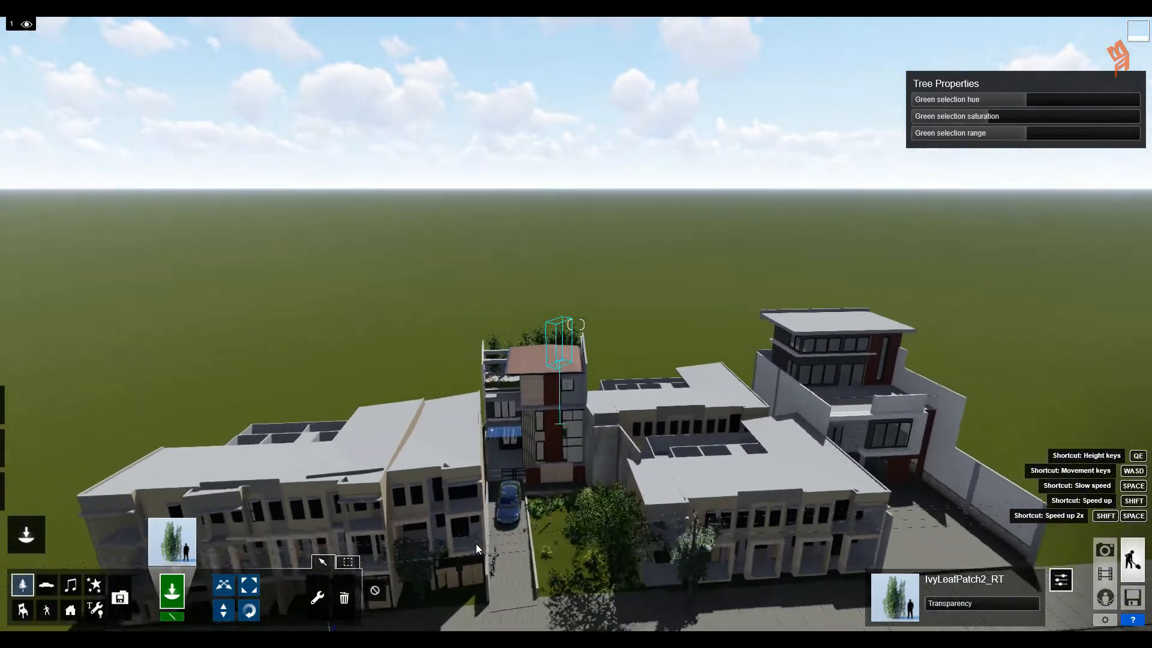
pyautogui.press('w')
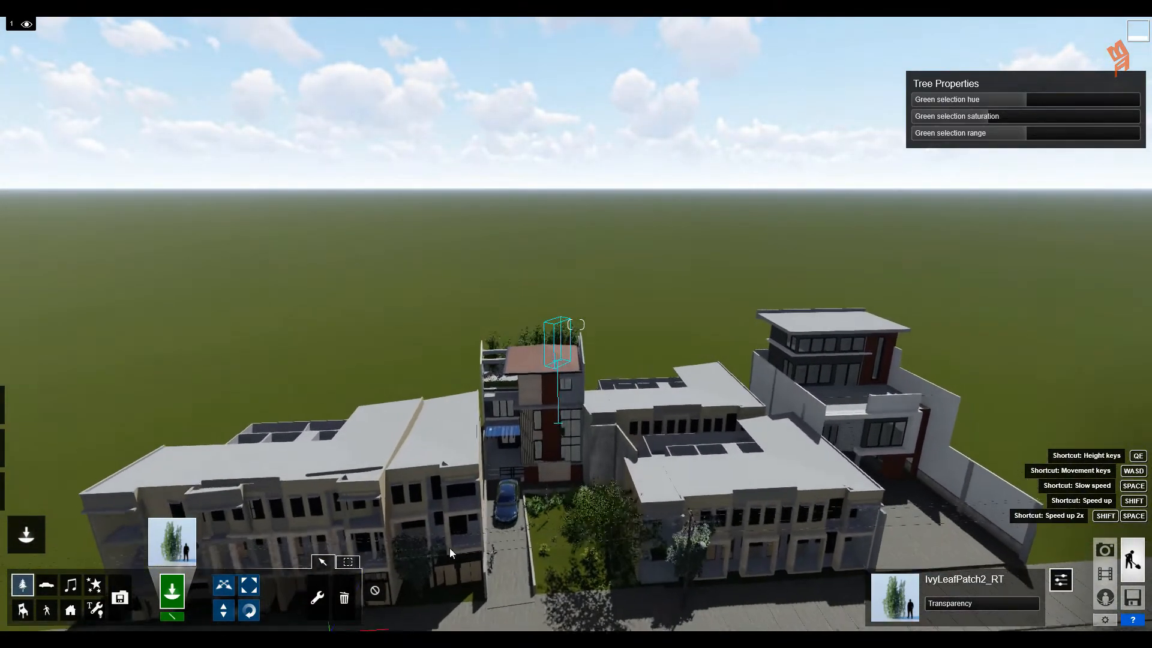
pyautogui.click(1106, 554)
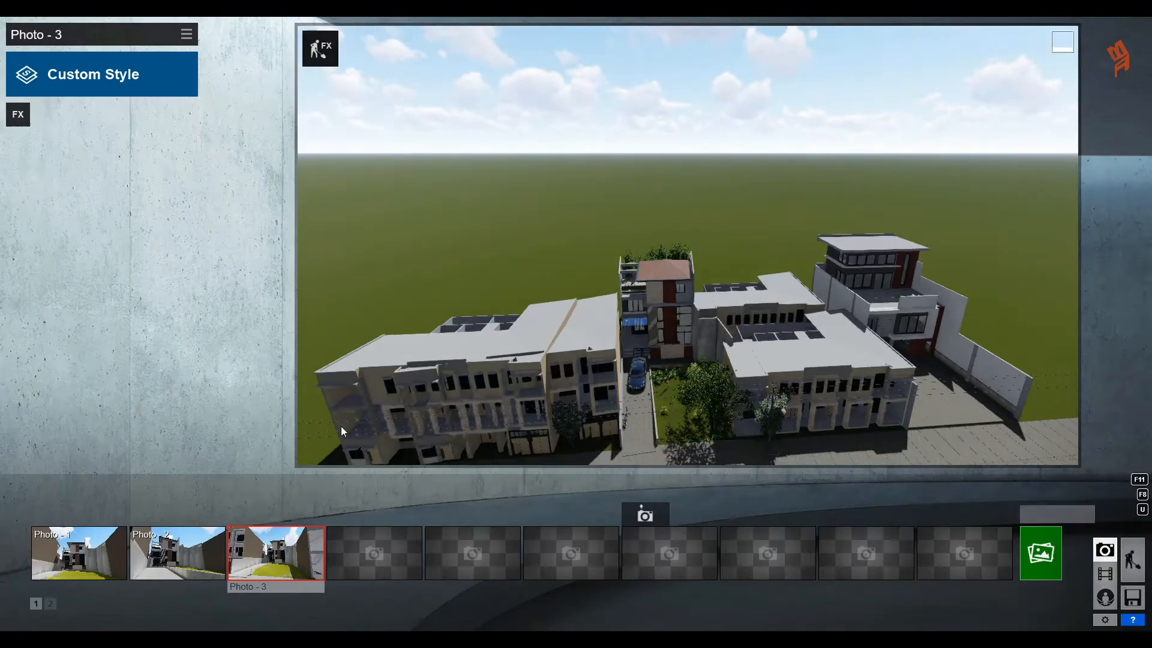
pyautogui.click(62, 544)
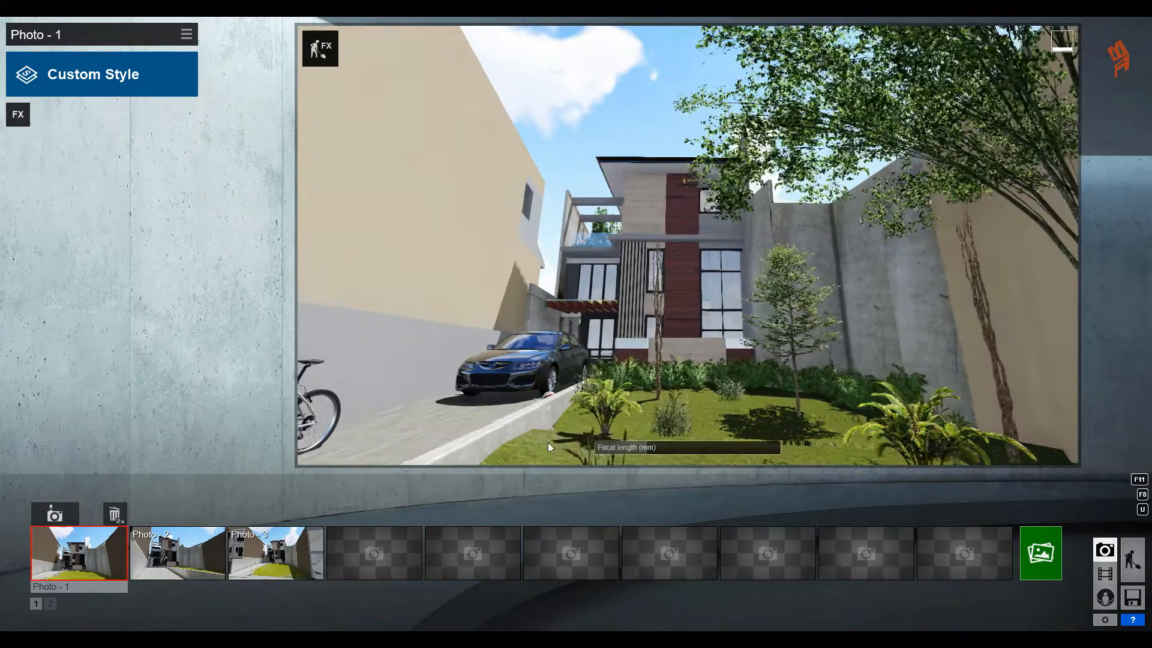
# Try a tighter, low-level framing of the house in Photo 1 with the focal length at about 20.6 mm
pyautogui.moveTo(646, 454)
pyautogui.moveTo(646, 451); pyautogui.dragTo(657, 452)
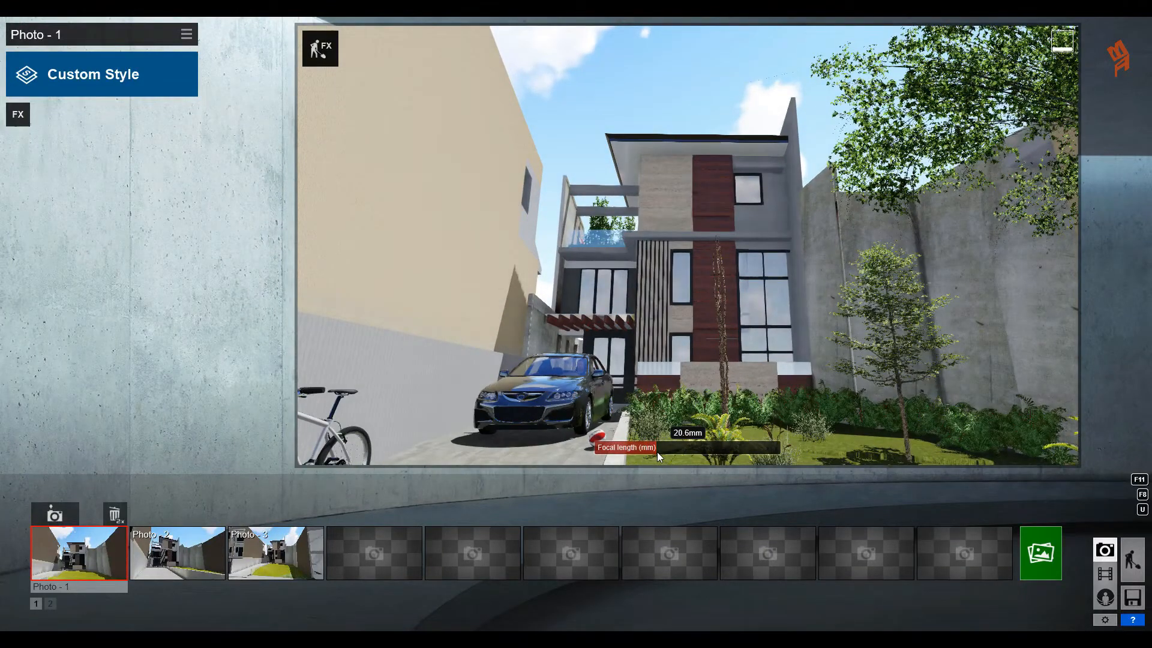
pyautogui.moveTo(613, 420); pyautogui.dragTo(606, 371, button='right')
pyautogui.press('w')
pyautogui.press('s')
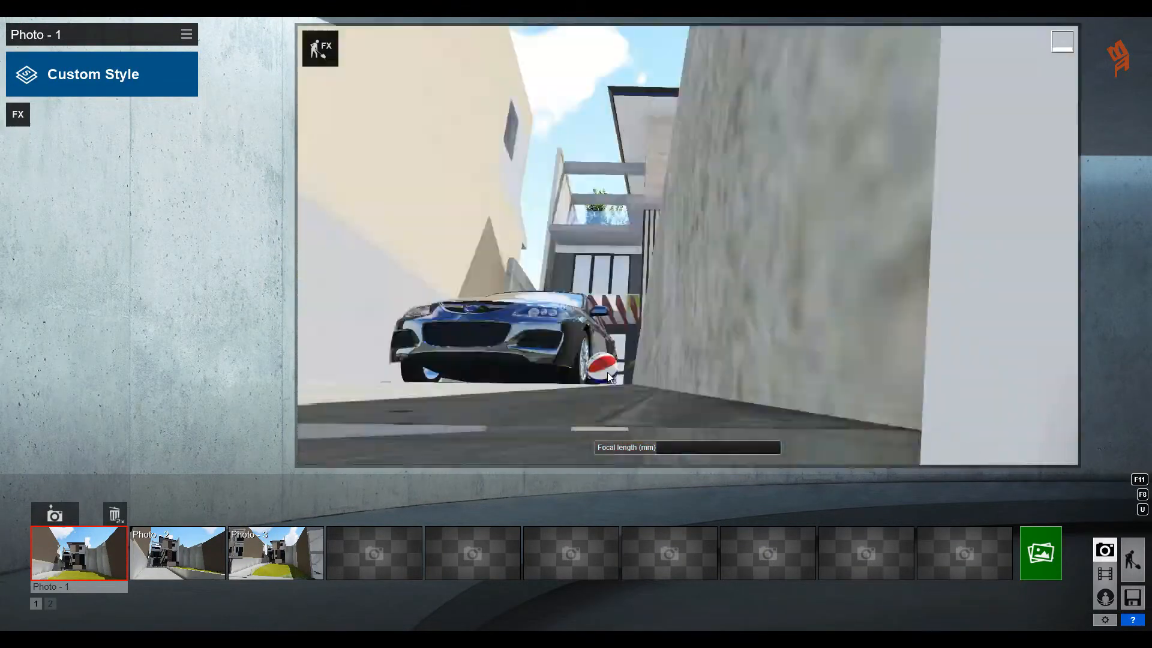
pyautogui.press('a')
pyautogui.press('s')
pyautogui.press('e')
pyautogui.press('q')
pyautogui.press('d')
pyautogui.press('s')
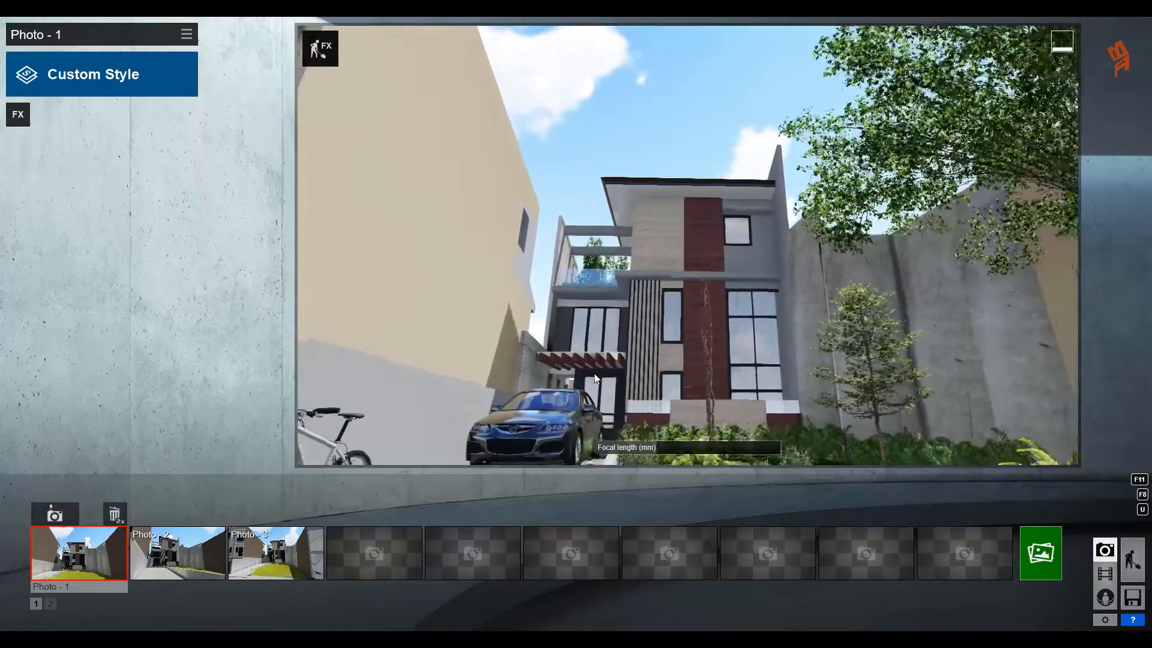
# Restore the stored Photo 1 camera and reframe it closer to the house, with the bicycle, car and driveway in view
pyautogui.click(79, 560)
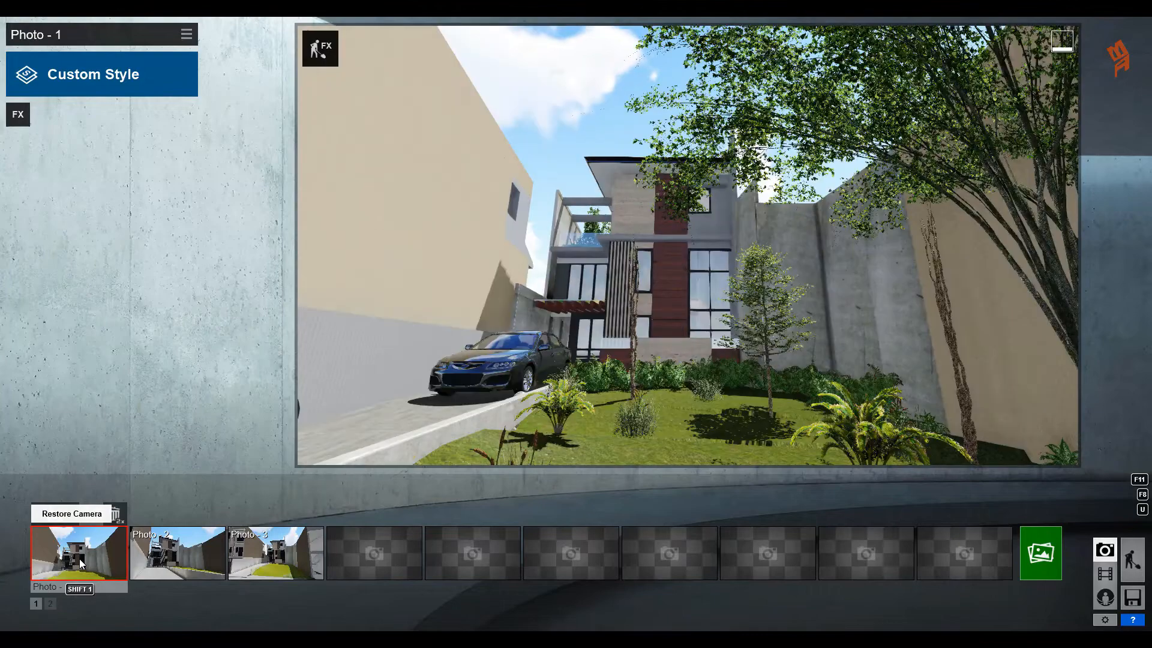
pyautogui.press('w')
pyautogui.press('d')
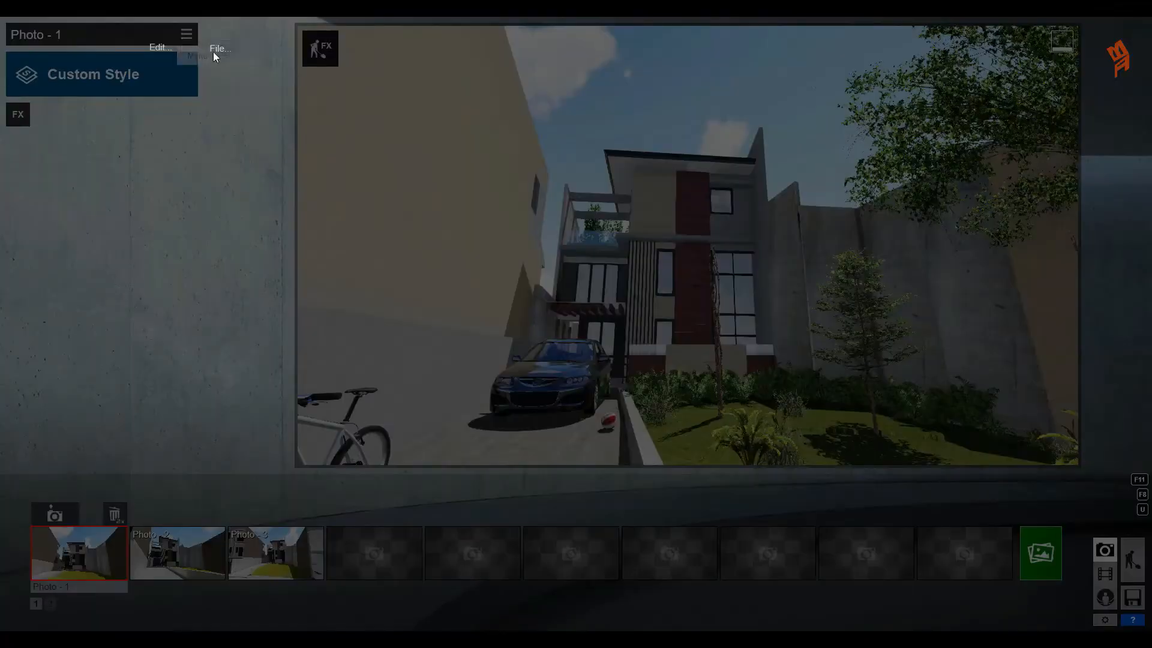
# Load the HOUSE 017.lme effects file into Photo 1
pyautogui.click(274, 71)
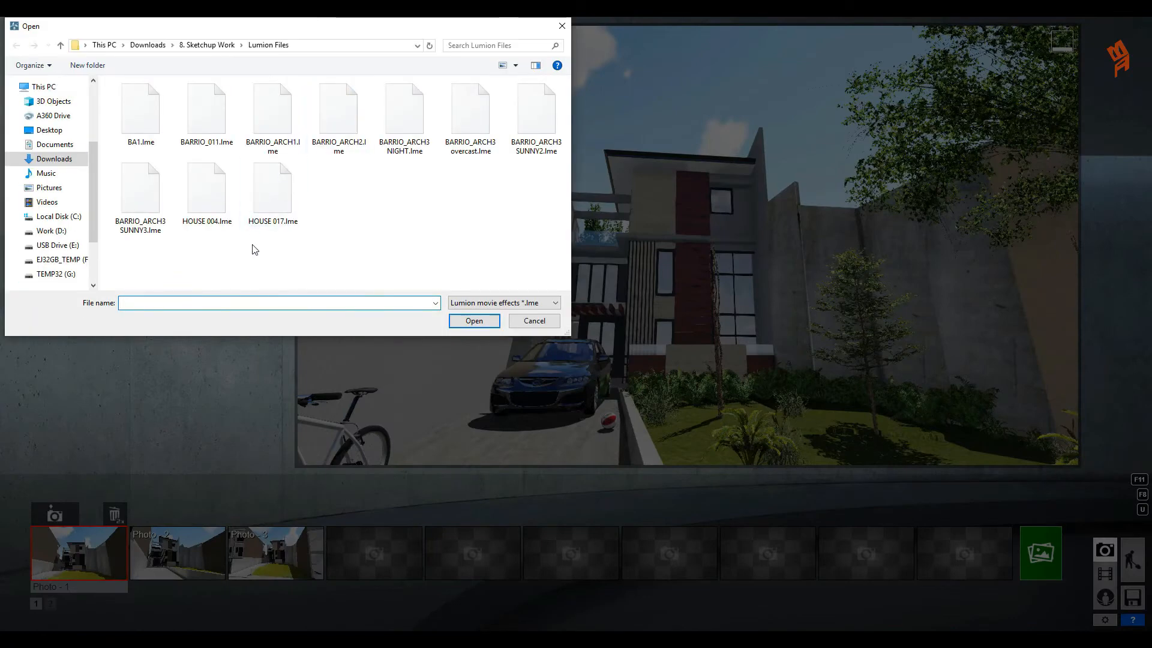
pyautogui.doubleClick(282, 208)
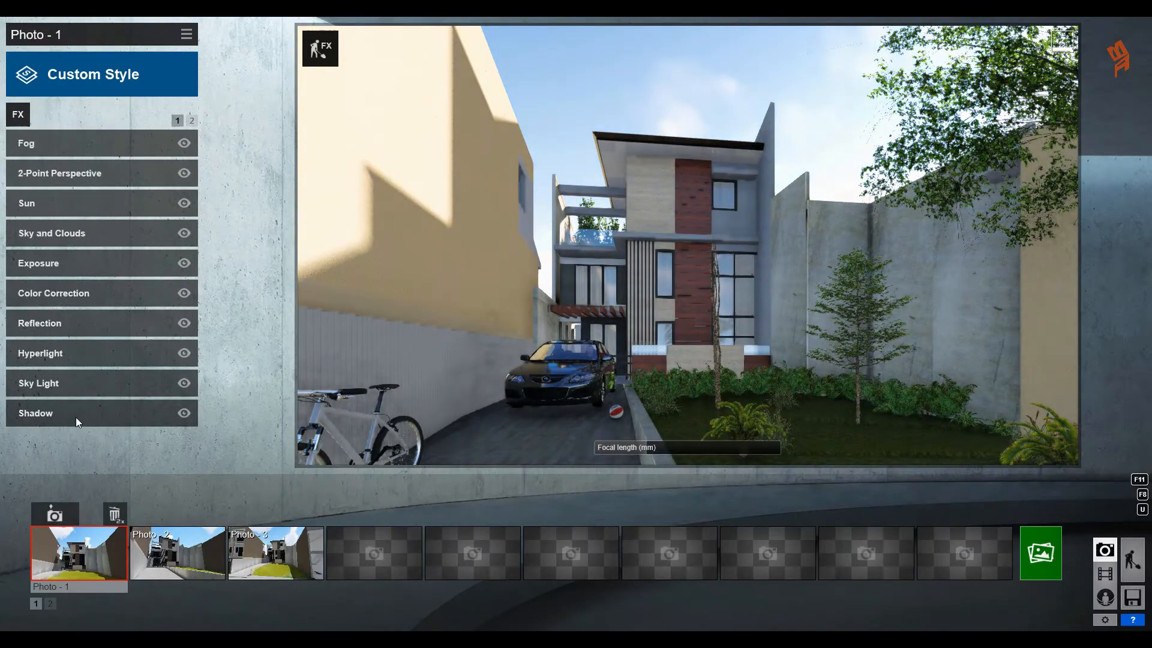
# Raise the sun height and reduce the sun heading to light the facade and lawn, and store the Photo 1 camera view
pyautogui.click(67, 213)
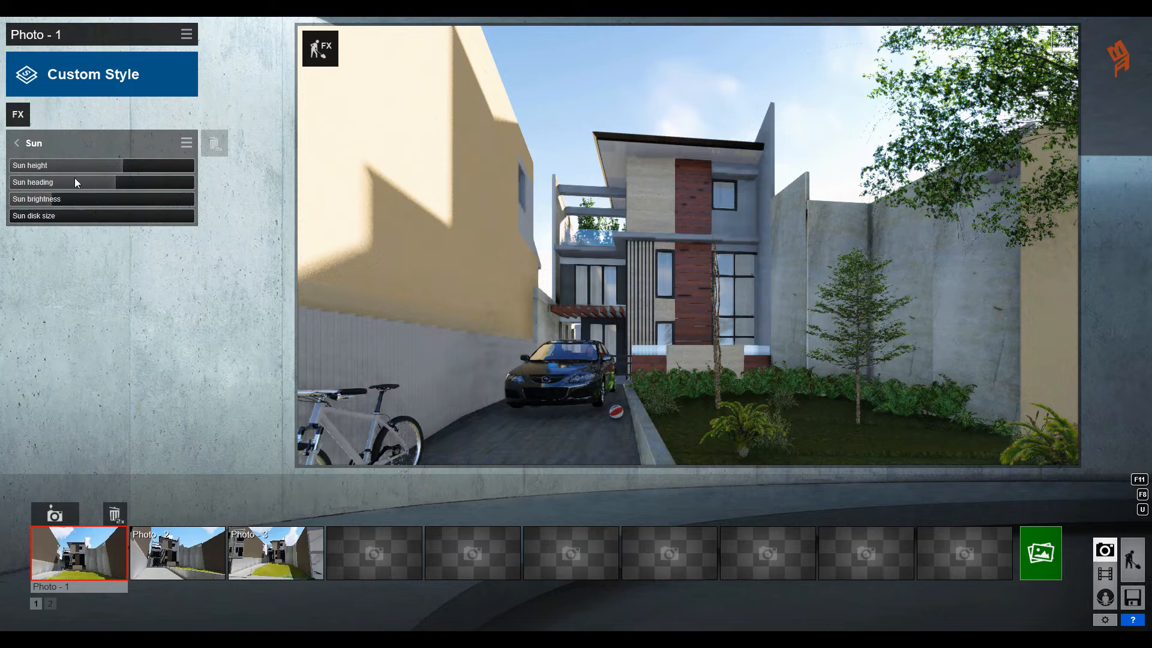
pyautogui.moveTo(98, 181); pyautogui.dragTo(169, 171)
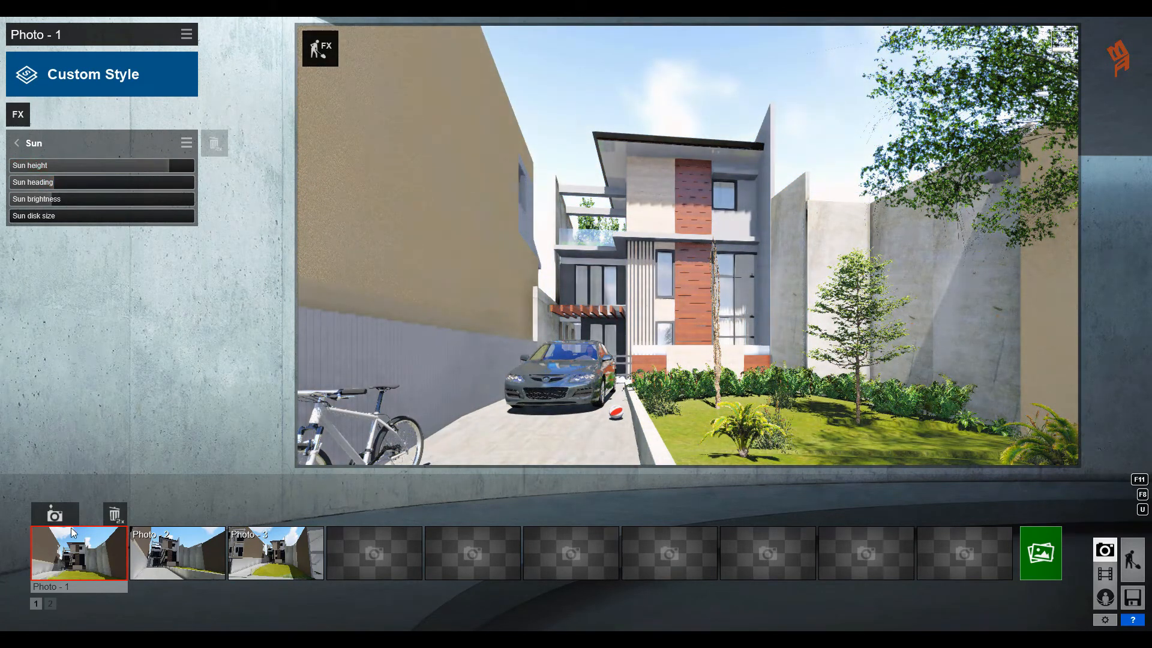
pyautogui.click(55, 515)
# In the Sky and Clouds effect, tune the master cloud amount, raise the low and high clouds, and reduce cloud softness
pyautogui.click(48, 143)
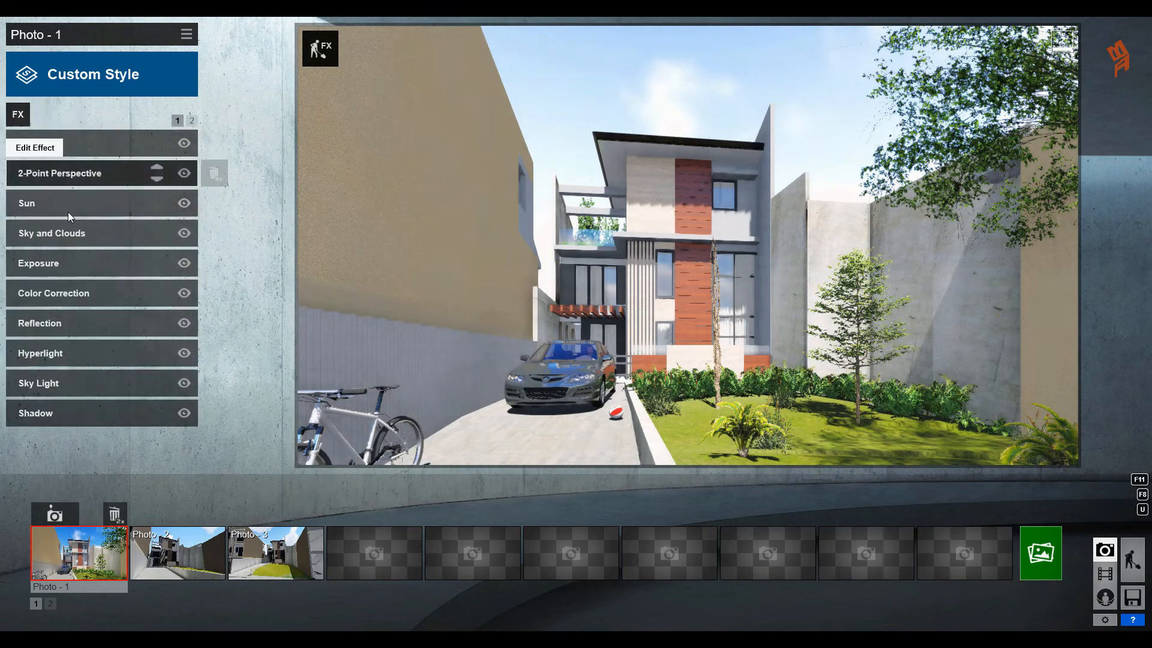
pyautogui.click(73, 231)
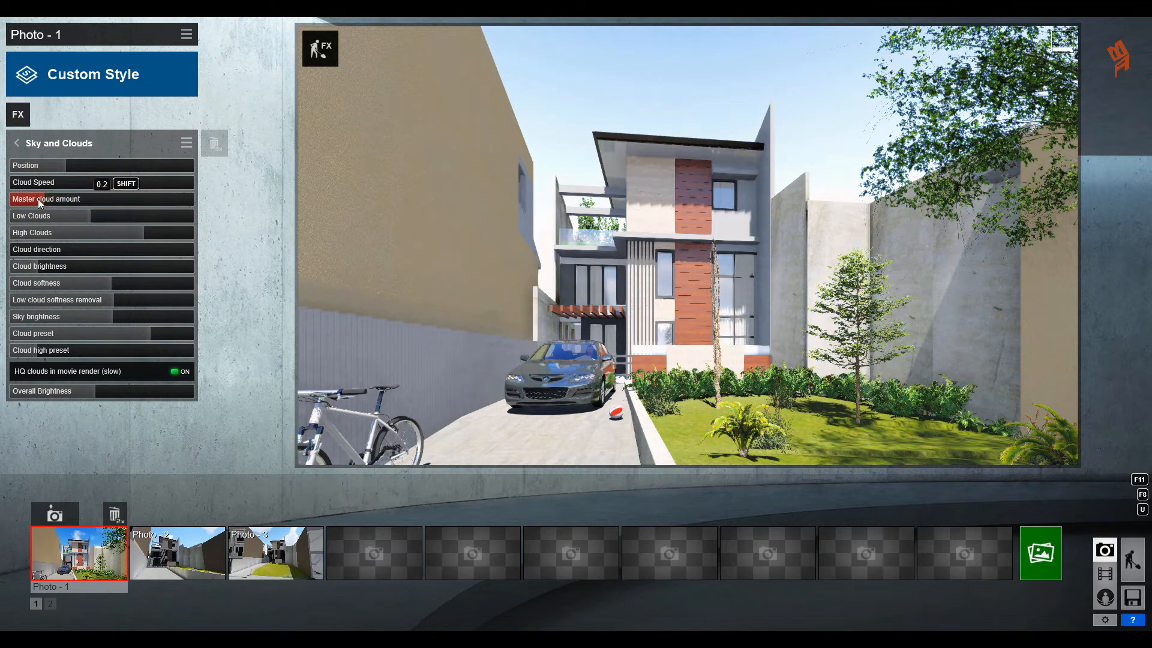
pyautogui.moveTo(96, 200); pyautogui.dragTo(111, 219)
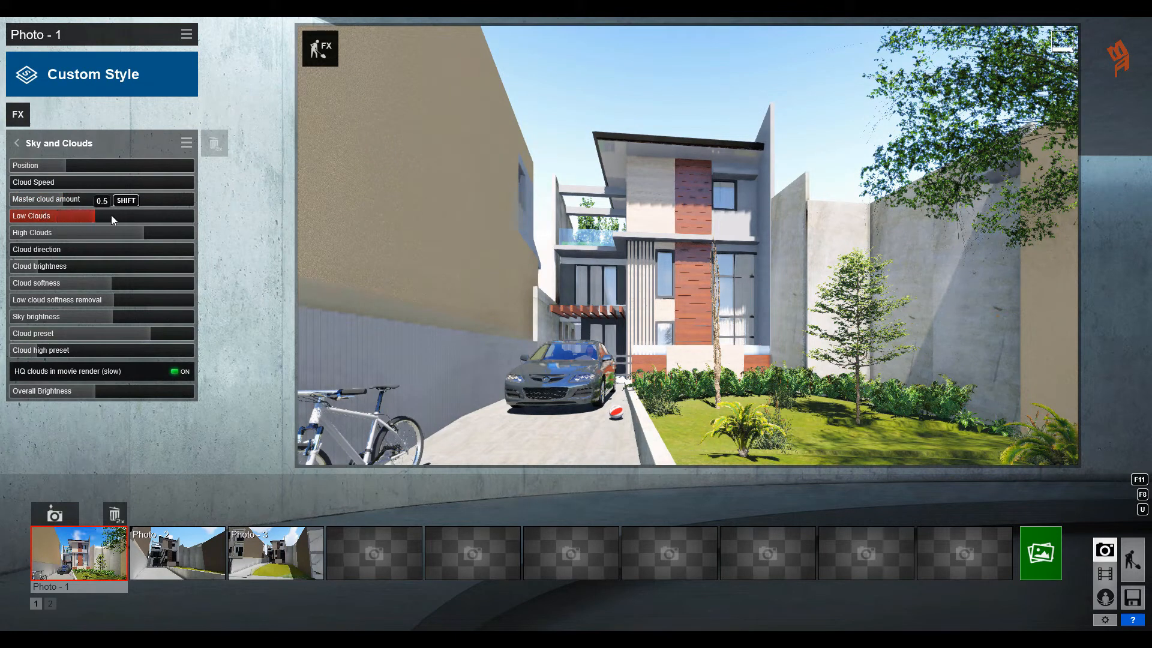
pyautogui.click(165, 236)
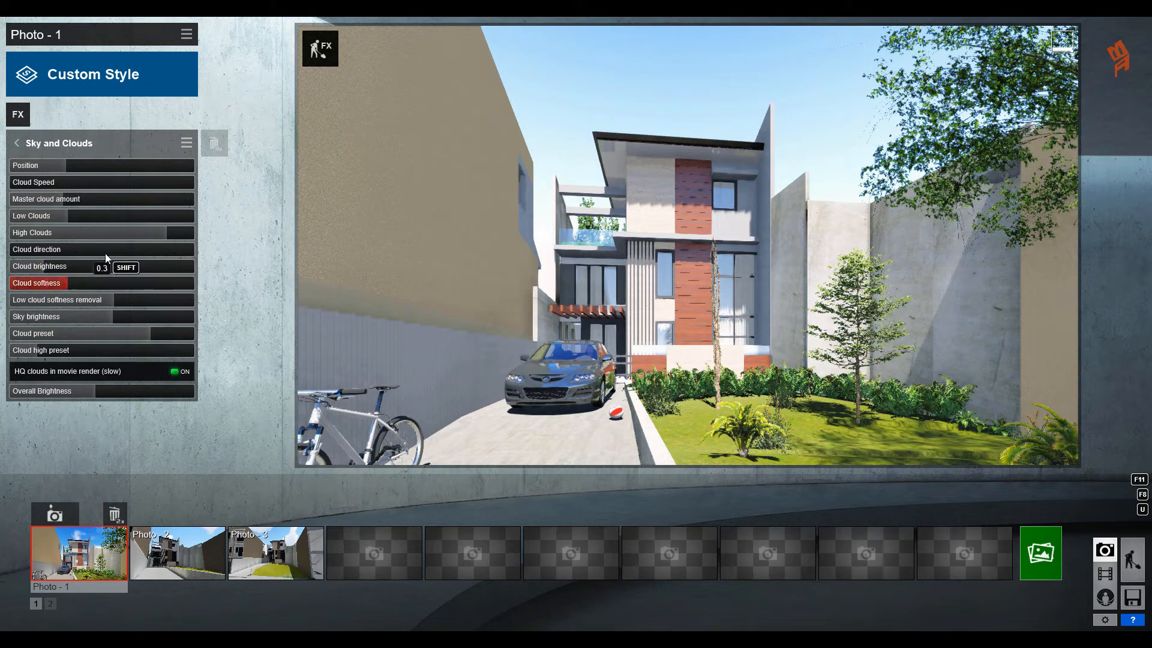
pyautogui.moveTo(104, 217); pyautogui.dragTo(150, 221)
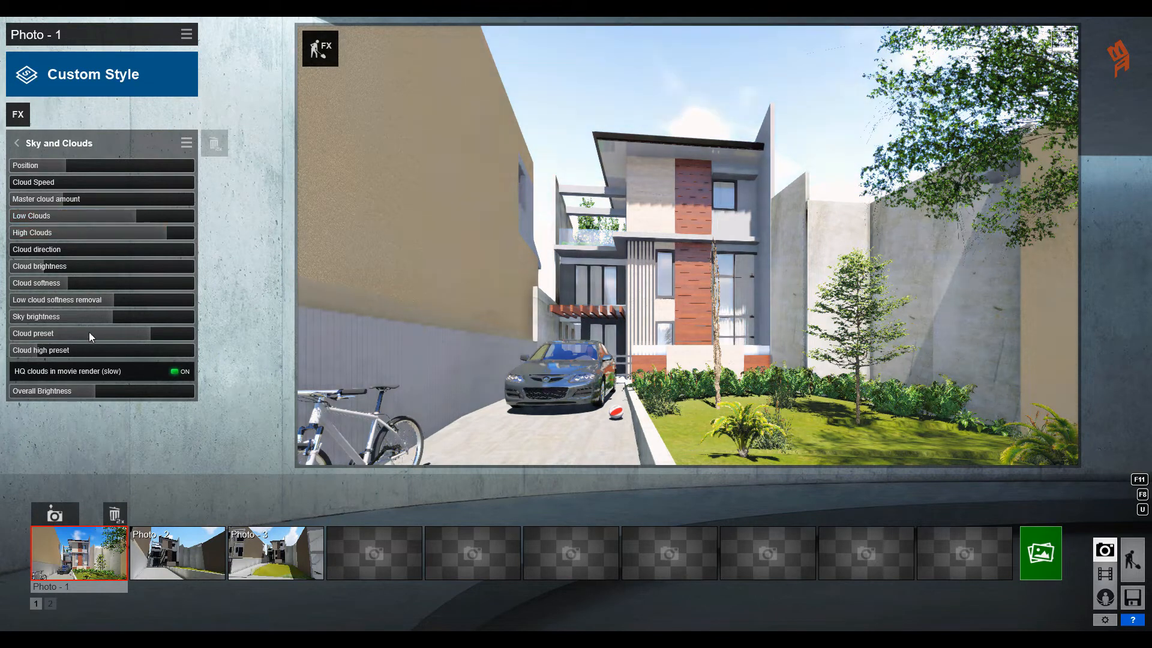
# In Sky and Clouds, raise the cloud preset to its maximum, lower low cloud softness removal and overall brightness, and set cloud softness to about 0.2
pyautogui.click(192, 337)
pyautogui.click(74, 300)
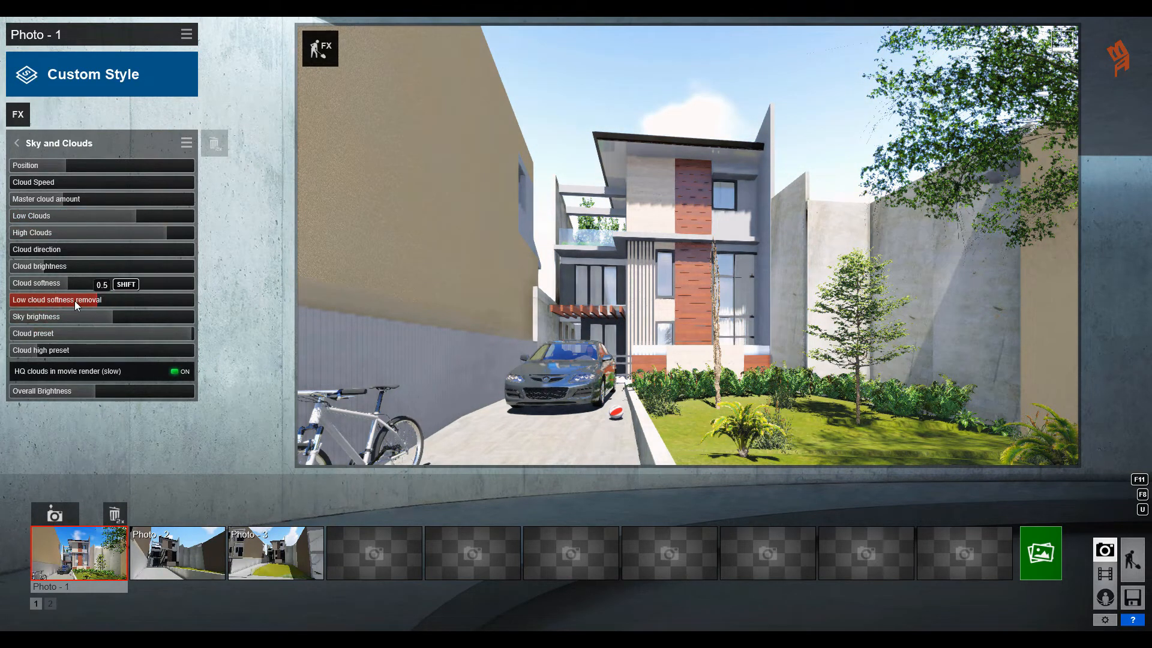
pyautogui.click(51, 283)
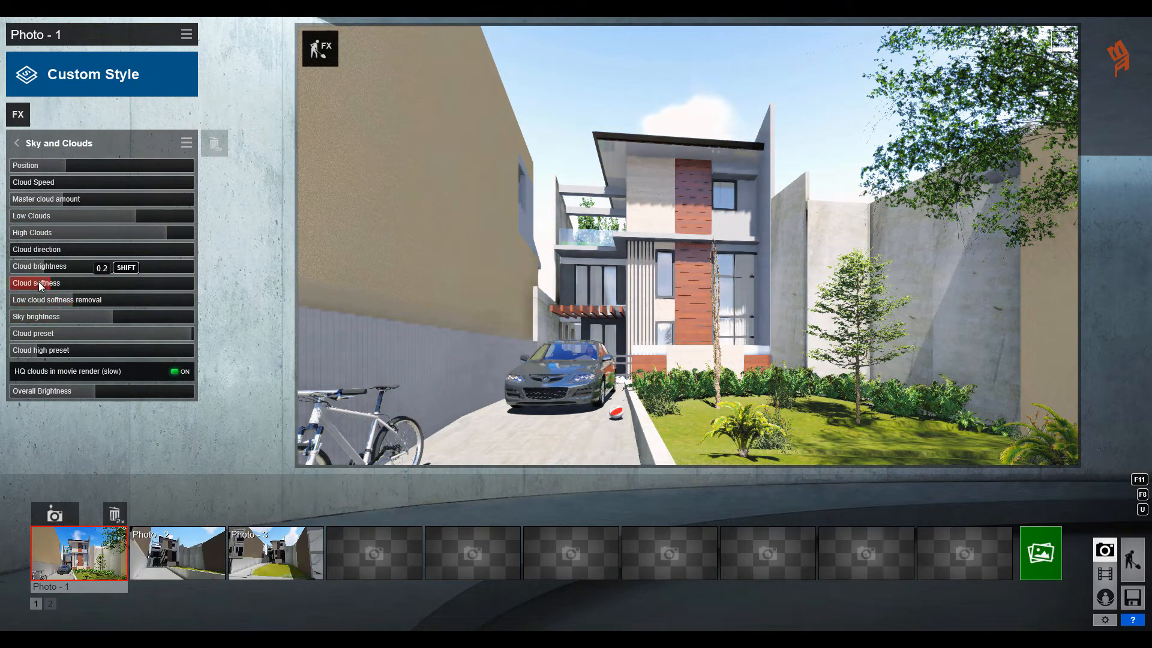
pyautogui.click(88, 395)
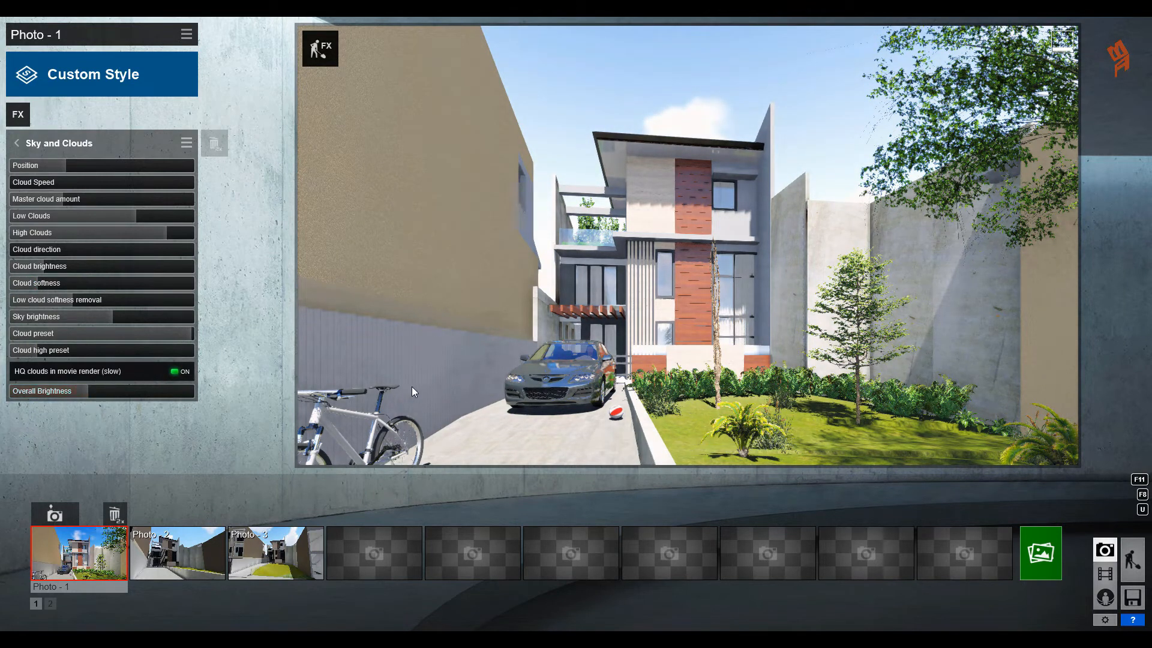
pyautogui.click(24, 144)
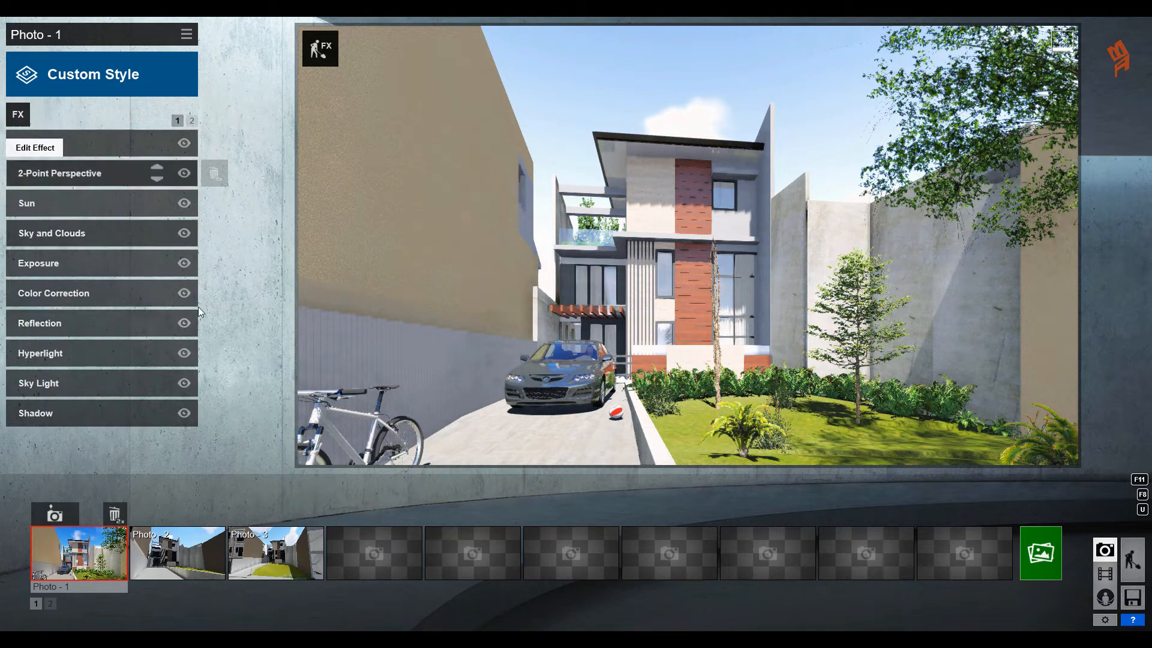
# Lower the Exposure effect to 0.5 and store the Photo 1 camera view
pyautogui.click(112, 262)
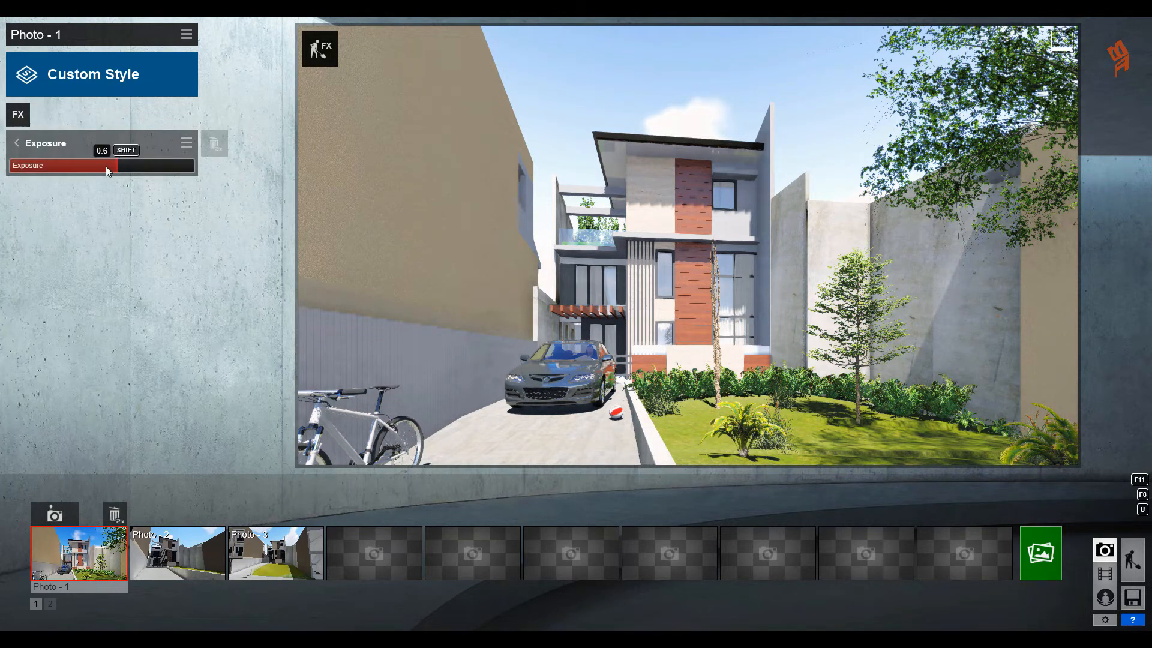
pyautogui.click(108, 167)
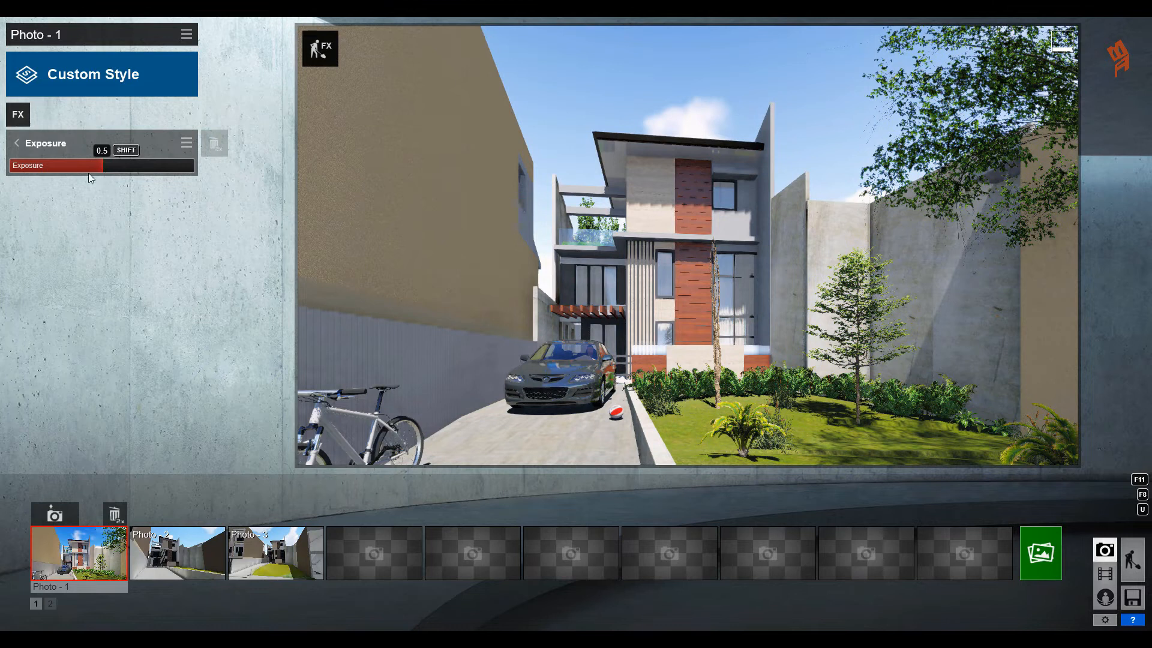
pyautogui.click(17, 143)
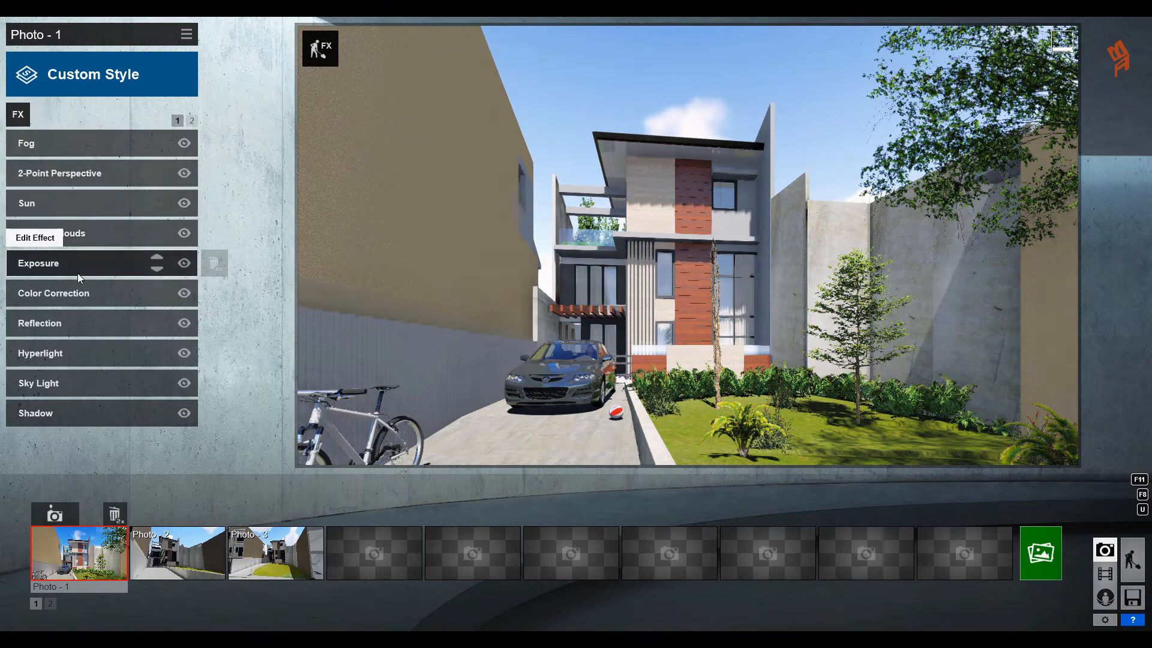
pyautogui.click(83, 294)
pyautogui.moveTo(99, 161)
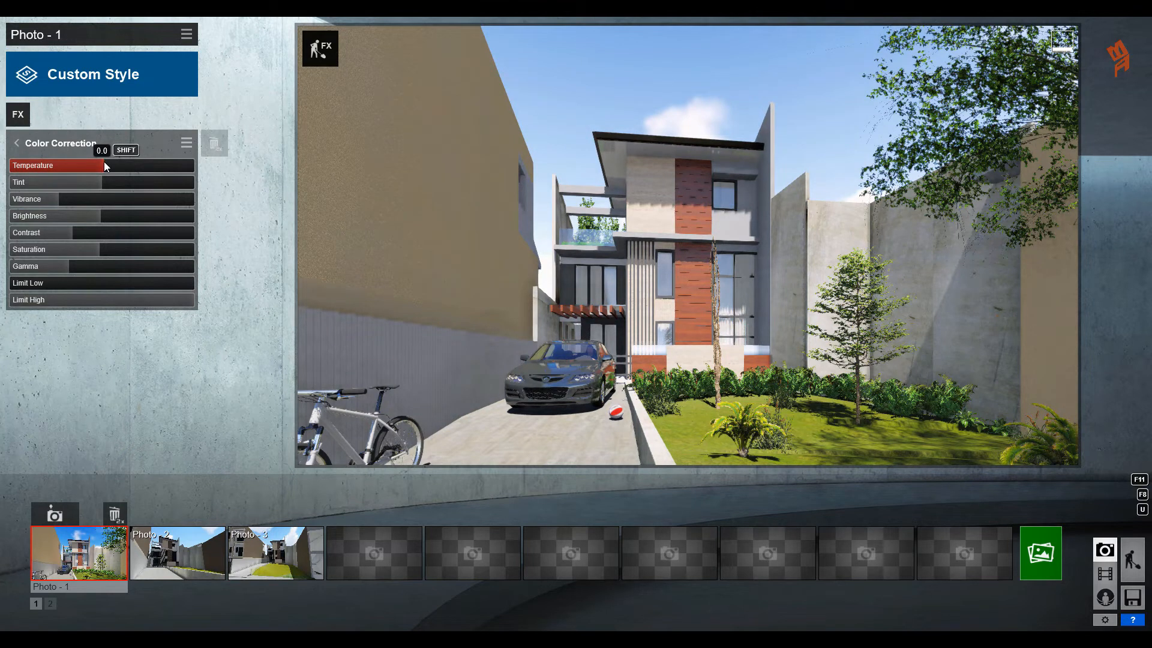
pyautogui.click(53, 515)
# Restore the Photo 2 camera and load the BARRIO_ARCH2.lme effects file into it
pyautogui.click(162, 548)
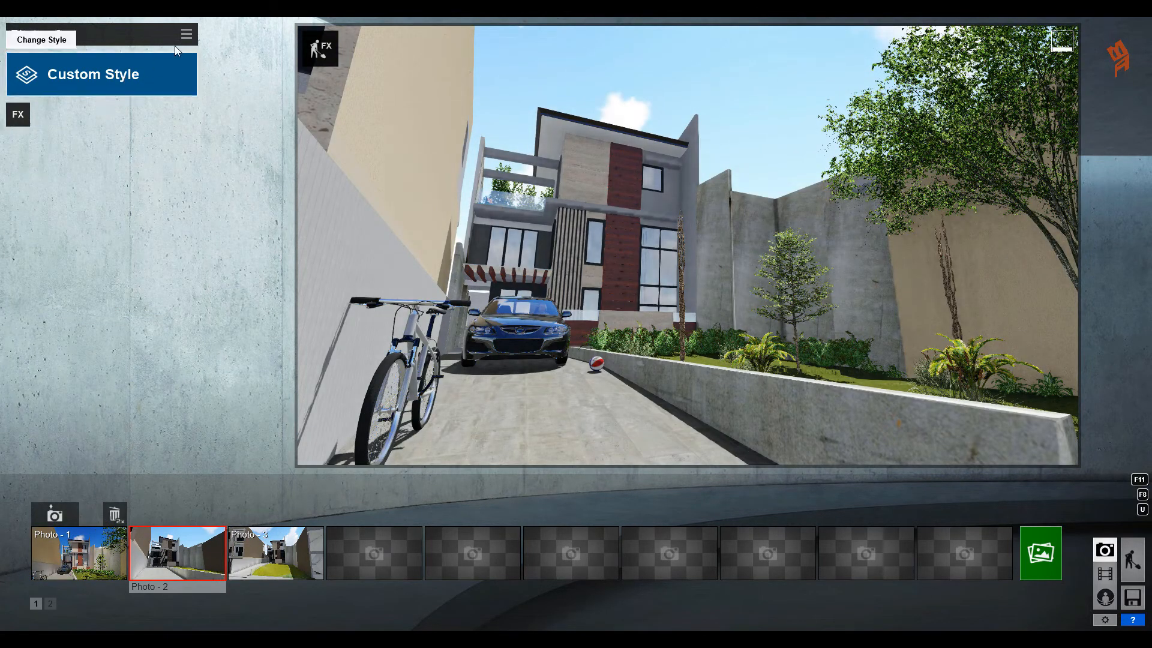
pyautogui.click(186, 35)
pyautogui.click(247, 67)
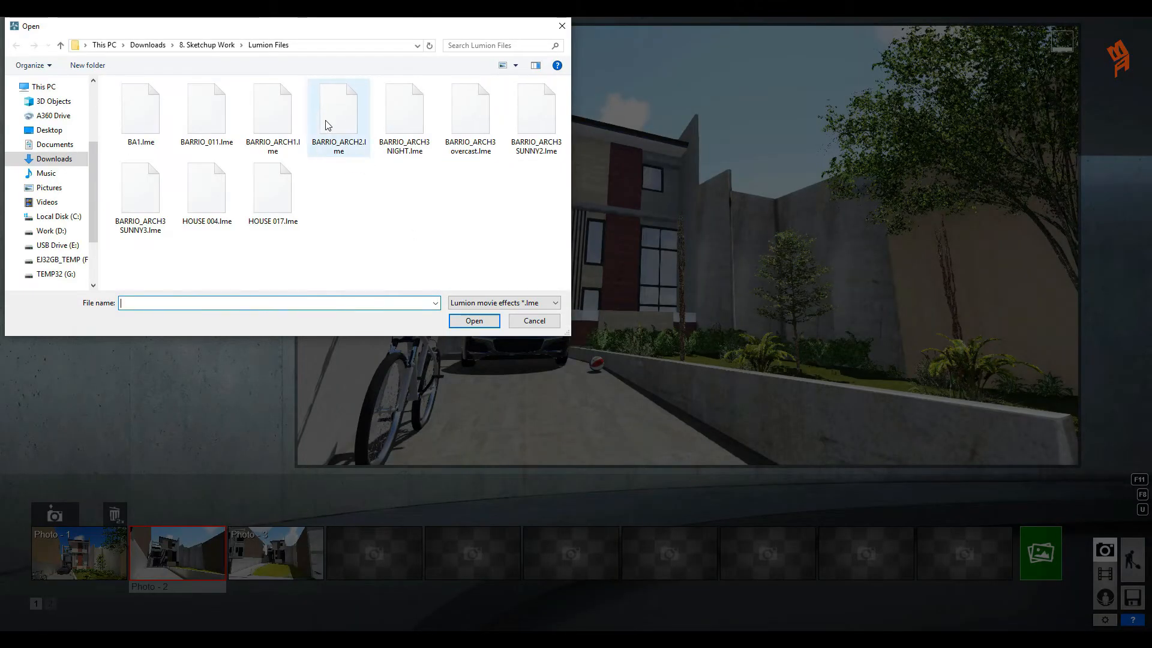
pyautogui.doubleClick(347, 124)
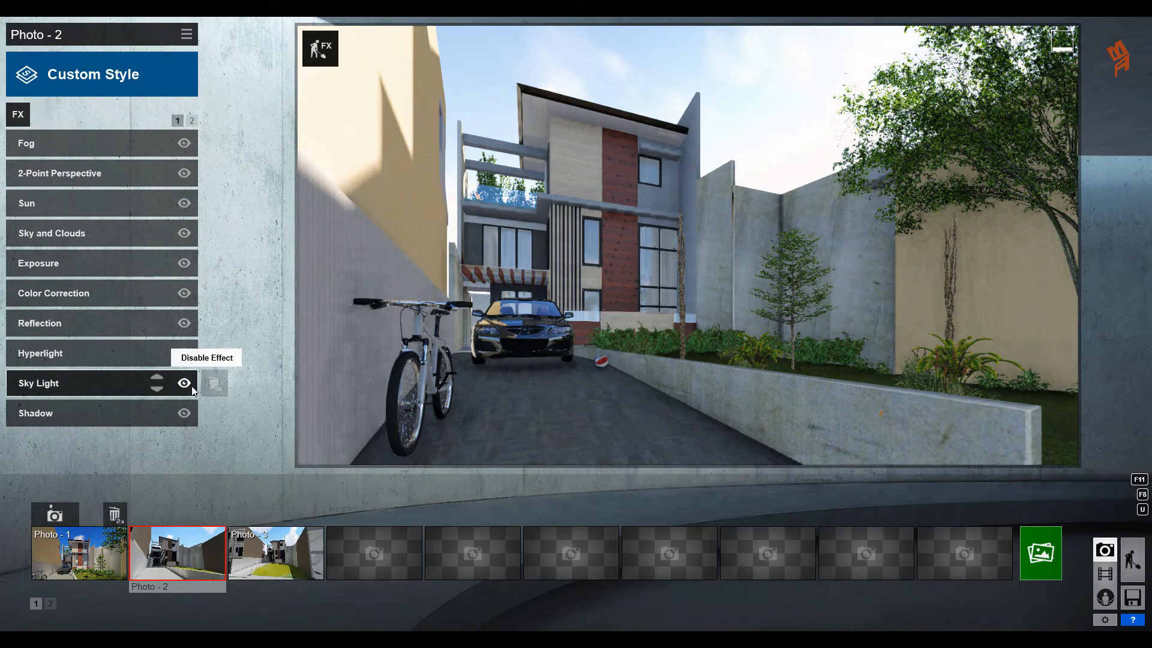
# Adjust the Sun effect's heading to place the sun behind the house's upper terrace, and store the Photo 2 camera view
pyautogui.click(112, 178)
pyautogui.moveTo(110, 185); pyautogui.dragTo(102, 187)
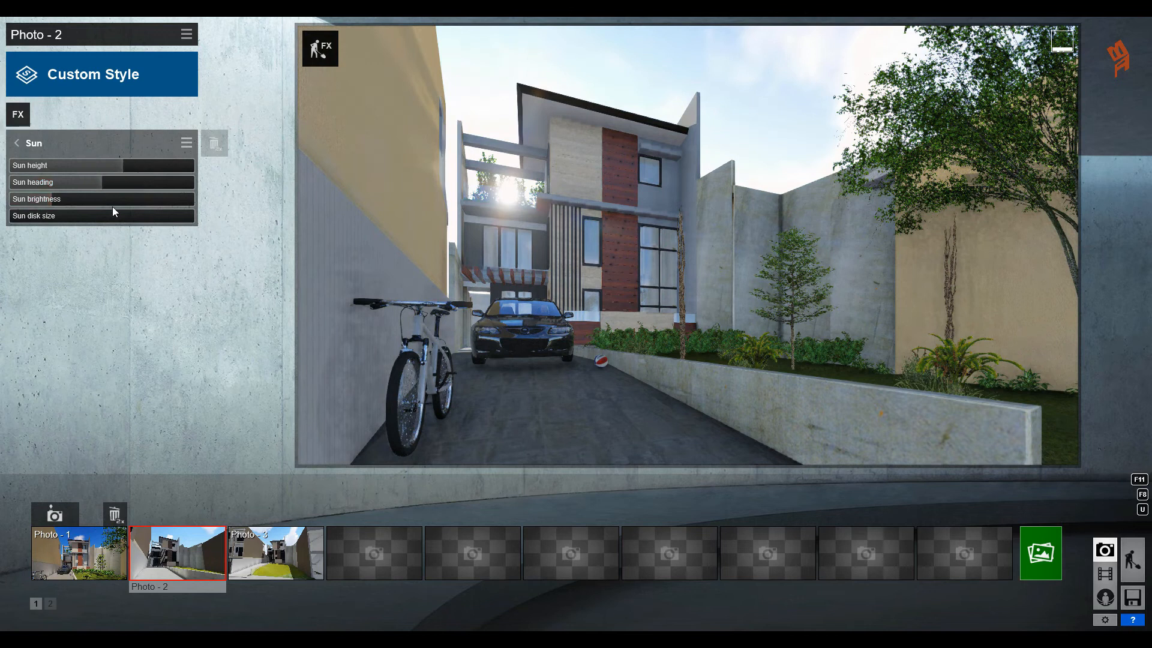
pyautogui.click(154, 516)
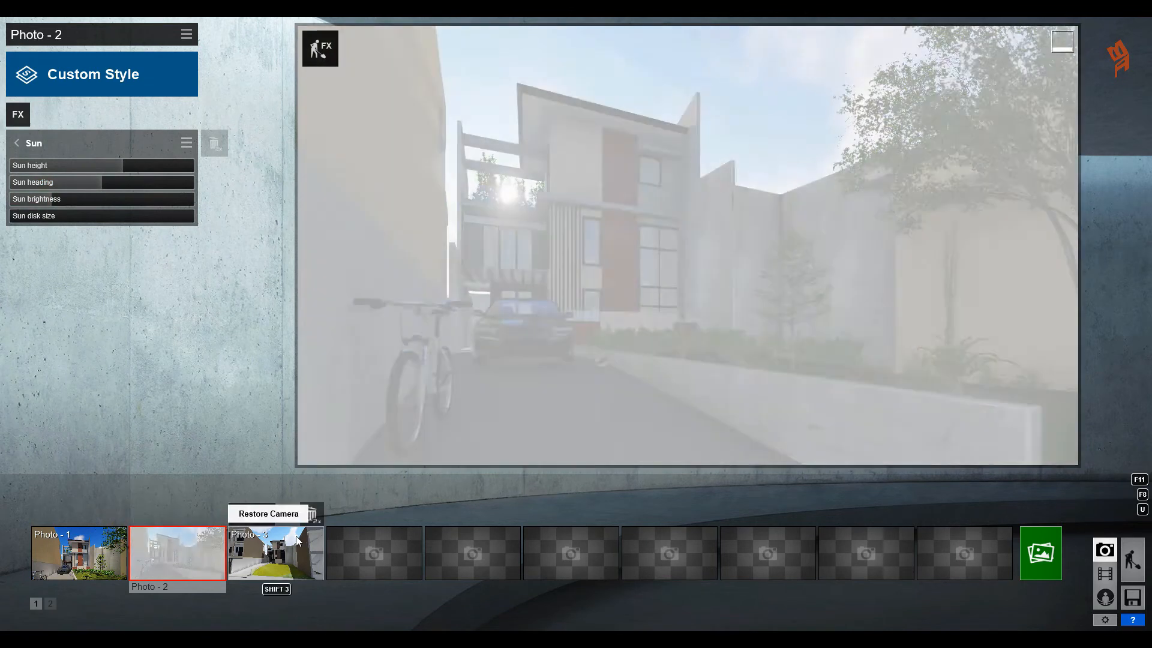
# Restore the Photo 3 camera, reframe it low and closer to the house with the car and garden tree in view, and store it
pyautogui.click(290, 553)
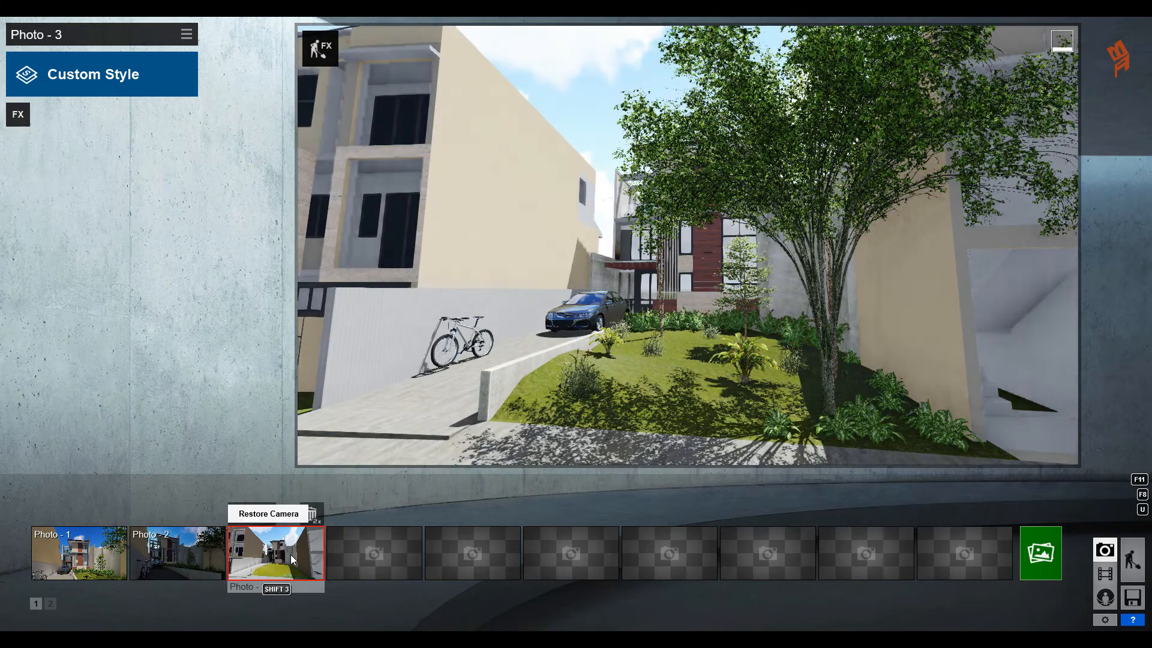
pyautogui.press('w')
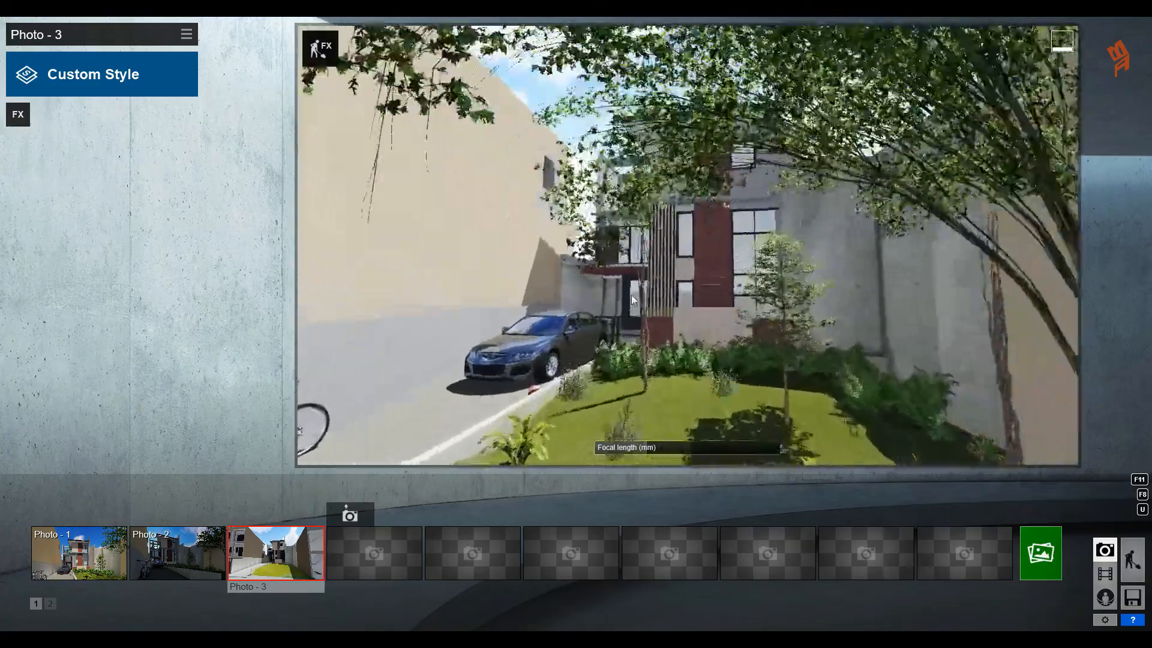
pyautogui.press('a')
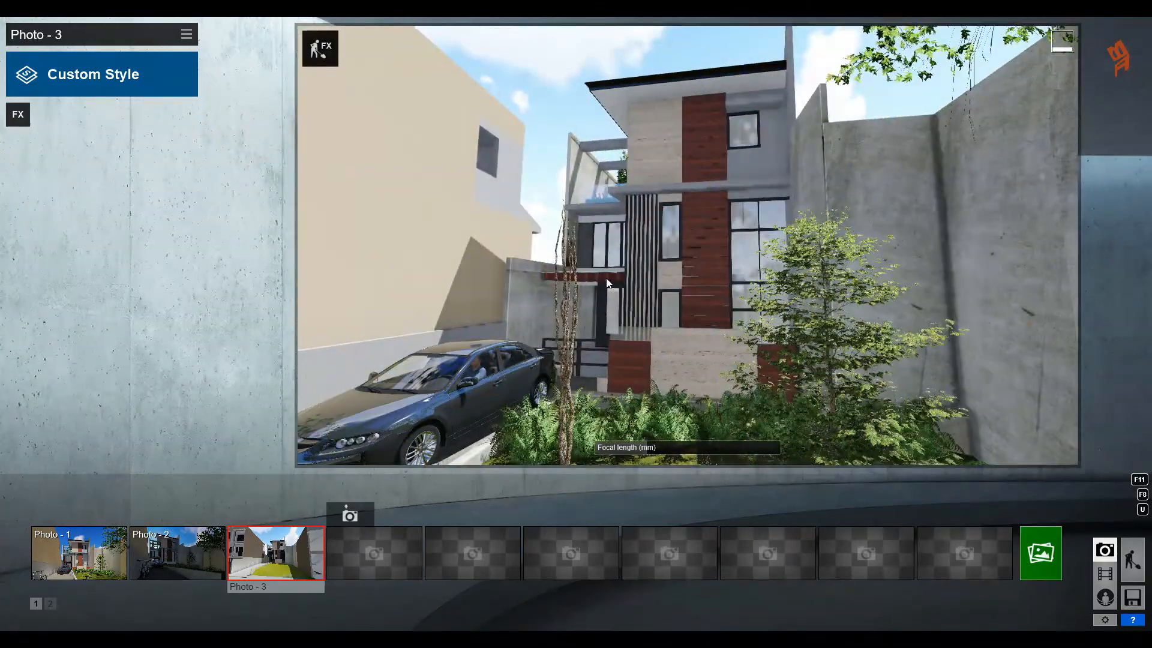
pyautogui.press('q')
pyautogui.press('e')
pyautogui.press('a')
pyautogui.press('e')
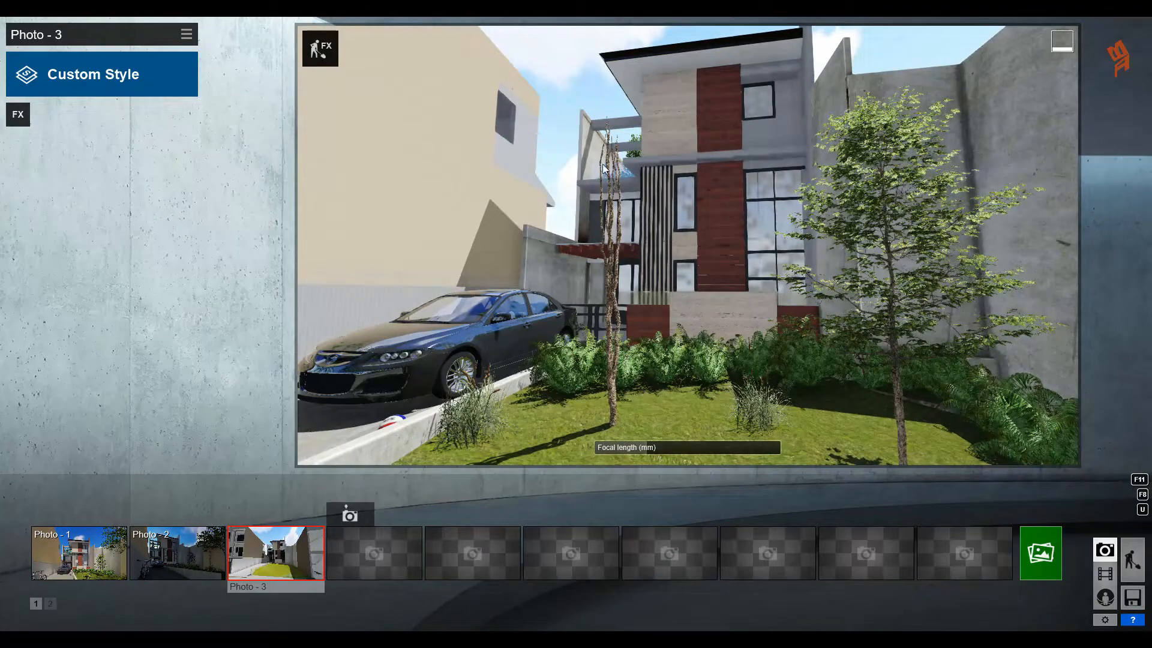
pyautogui.moveTo(617, 207); pyautogui.dragTo(592, 193, button='right')
pyautogui.press('d')
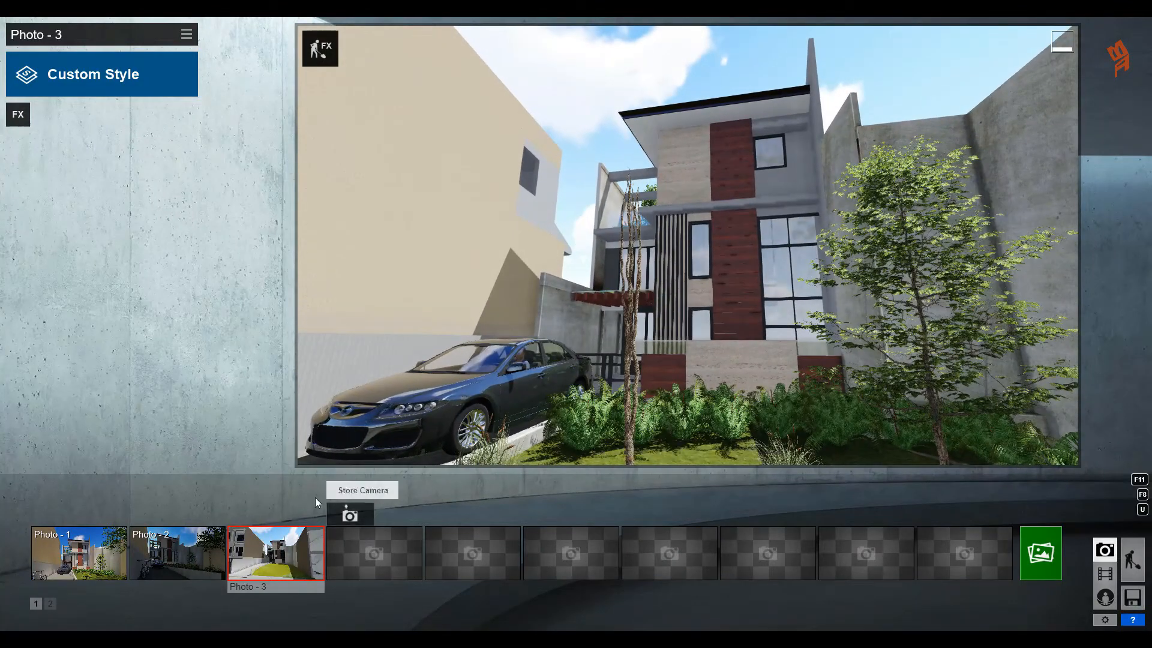
pyautogui.click(238, 517)
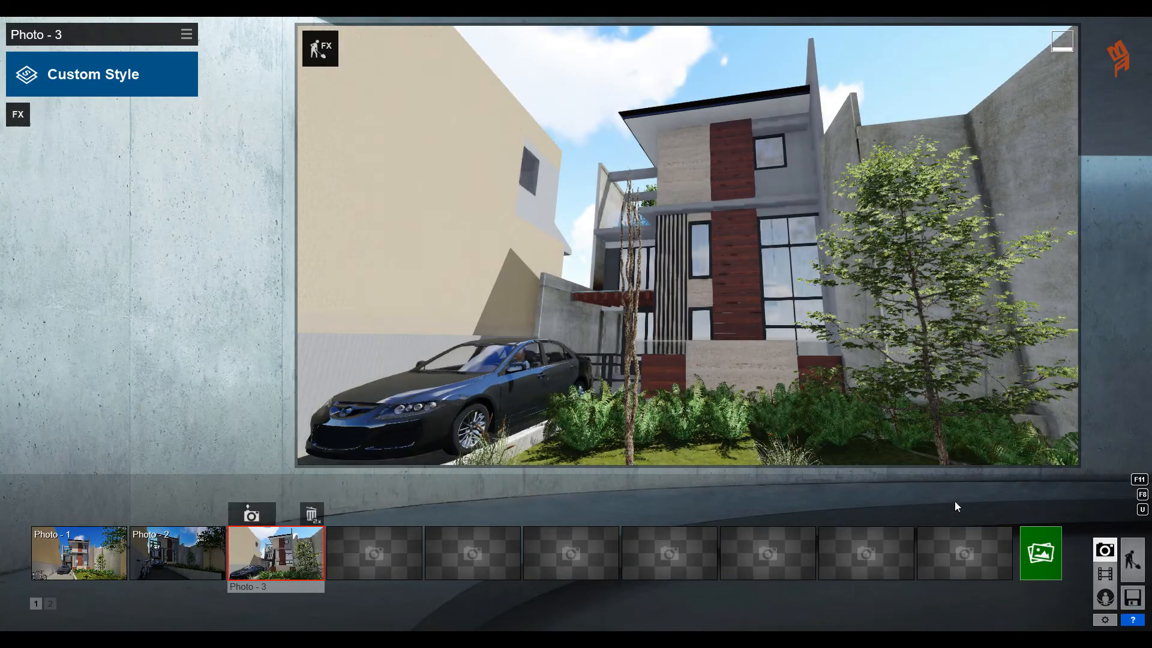
# Render the set of all three photos at Print size, 3840x2160, saving as JPG under the file name HOUSE 014
pyautogui.click(1049, 555)
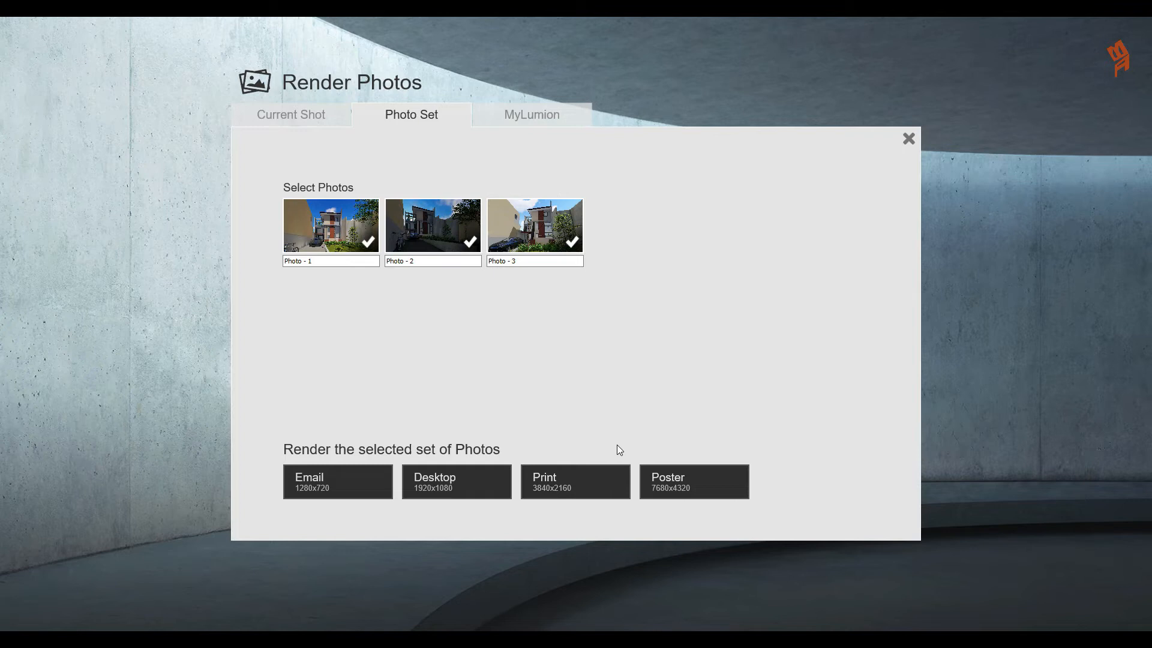
pyautogui.click(581, 488)
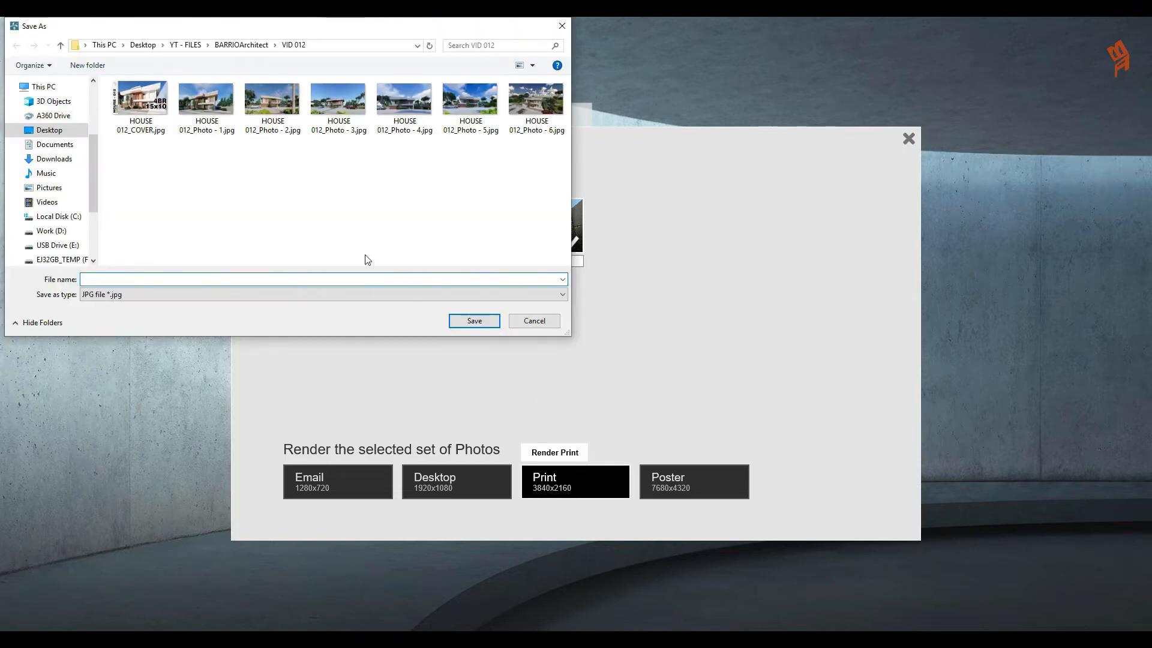
pyautogui.write('HOUSE 014')
pyautogui.press('Return')
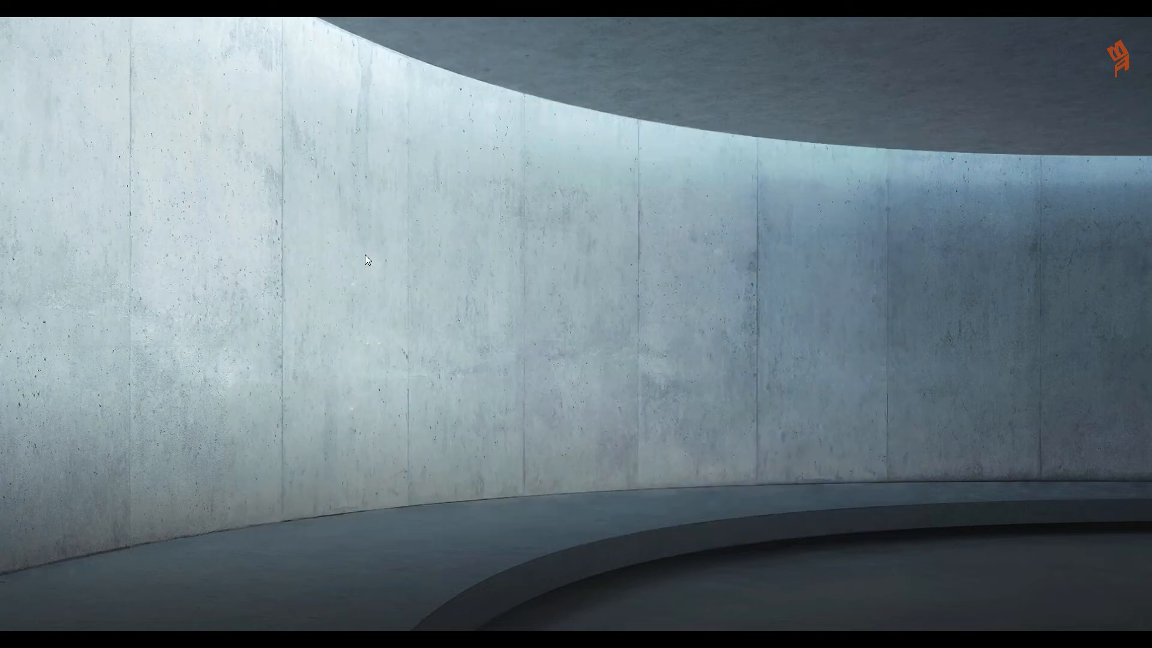